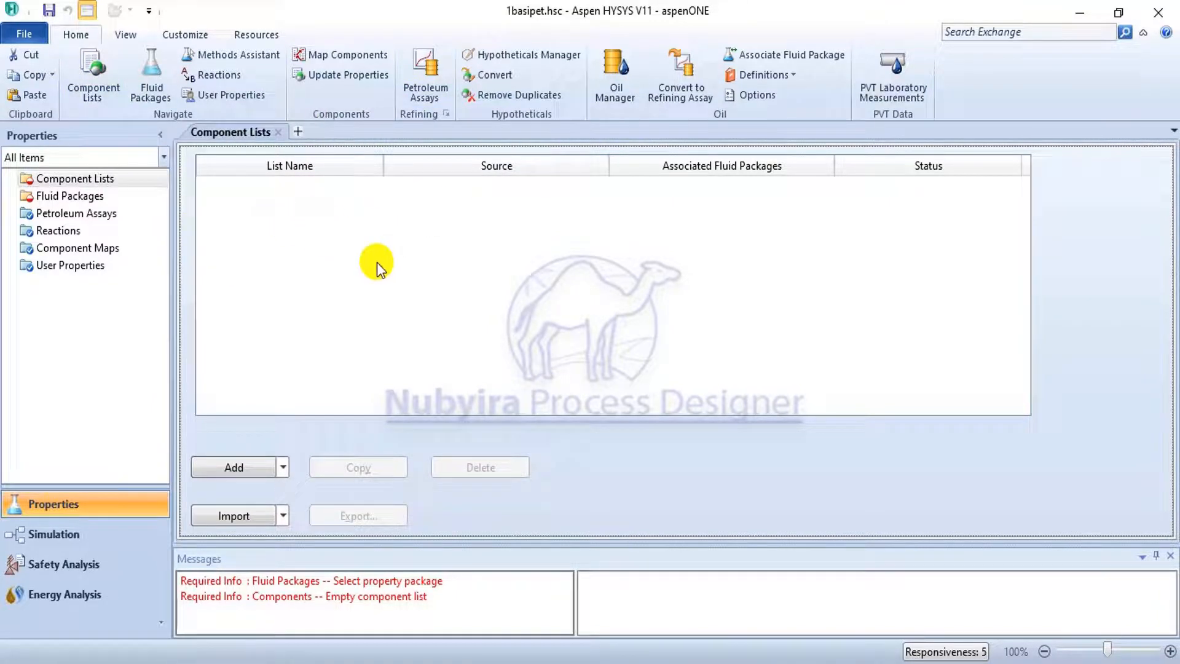
Create a component list from the HYSYS databank, search it for c1 and add methane.
{"action": "left_click", "coordinate": [283, 472]}
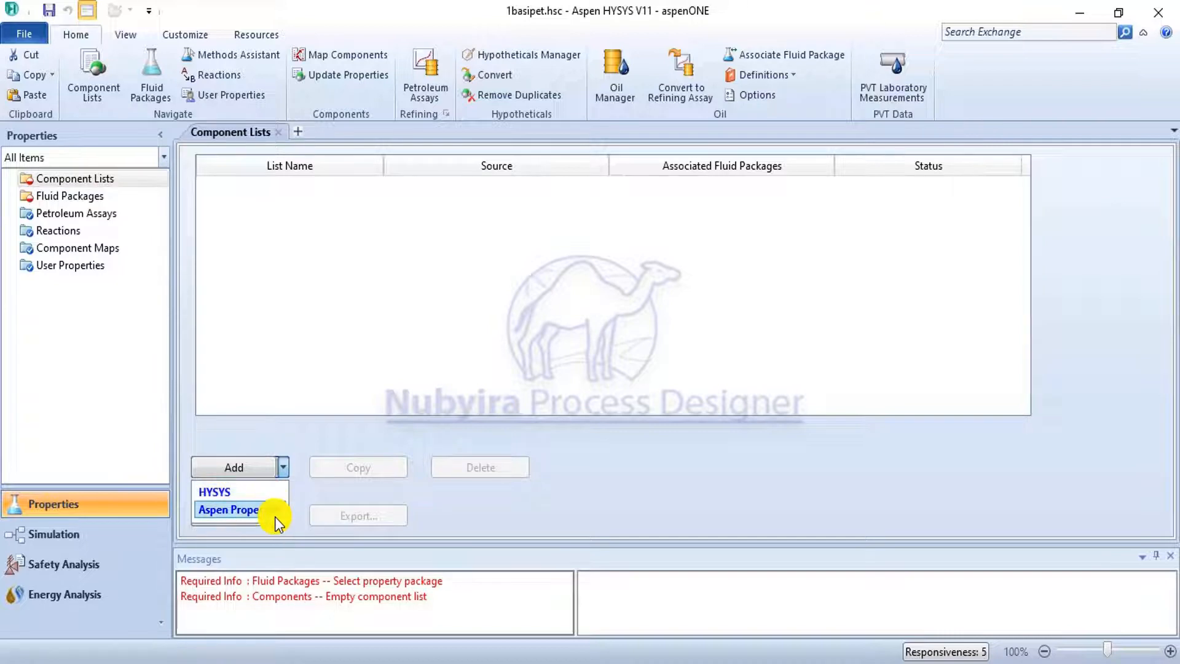
{"action": "left_click", "coordinate": [267, 496]}
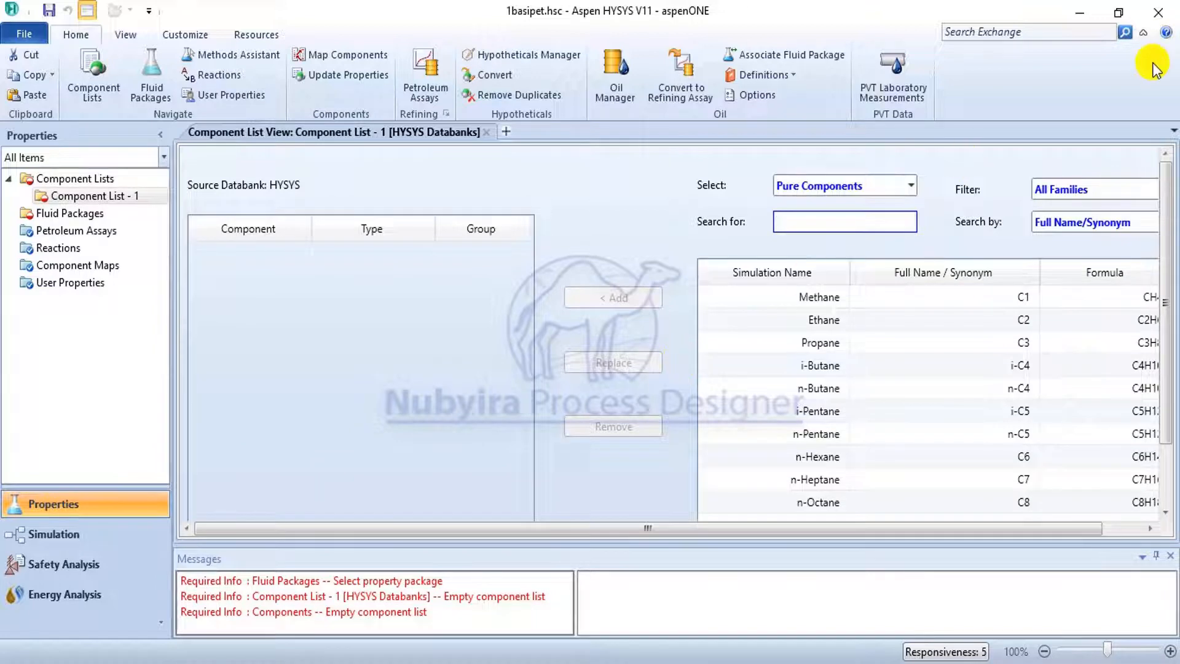
{"action": "left_click", "coordinate": [846, 222]}
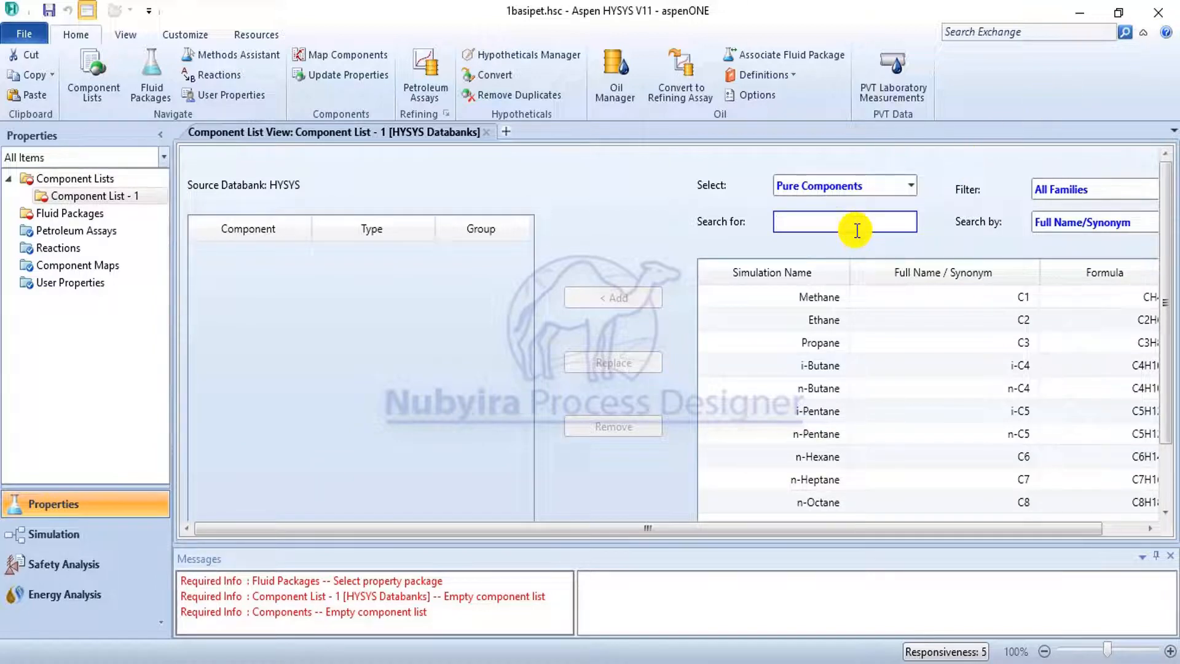
{"action": "type", "text": "c1"}
{"action": "left_click", "coordinate": [640, 289]}
Search the databank for c2 and c3, adding ethane and propane to the component list.
{"action": "left_click", "coordinate": [789, 223]}
{"action": "key", "text": "BackSpace"}
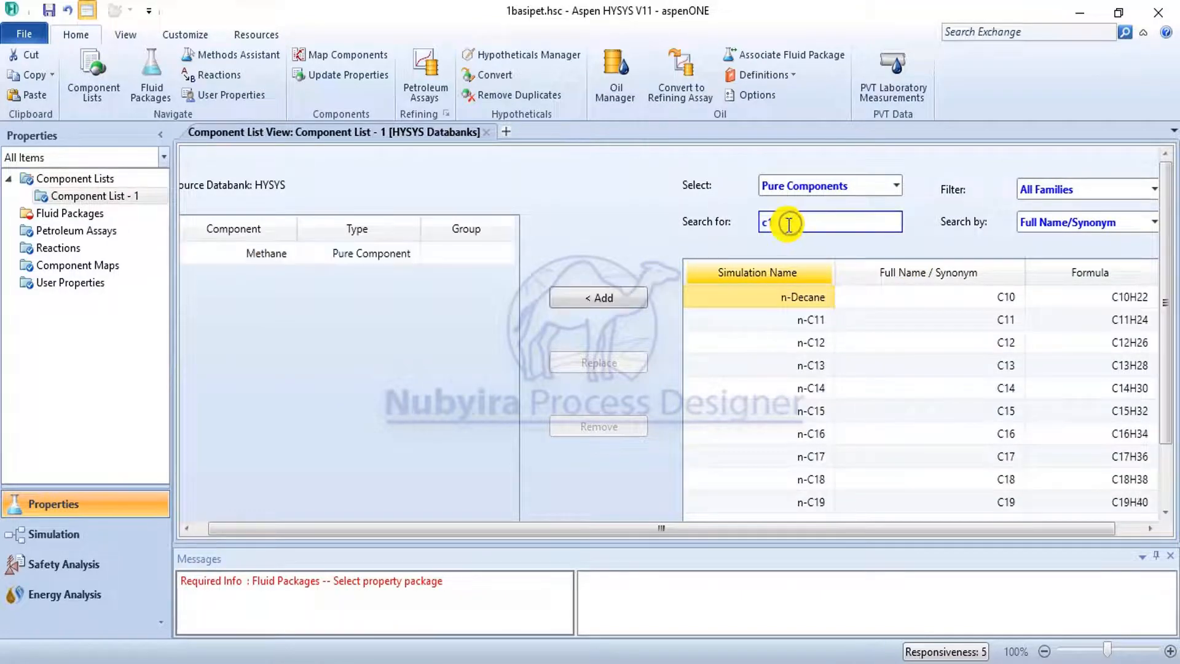
{"action": "key", "text": "BackSpace"}
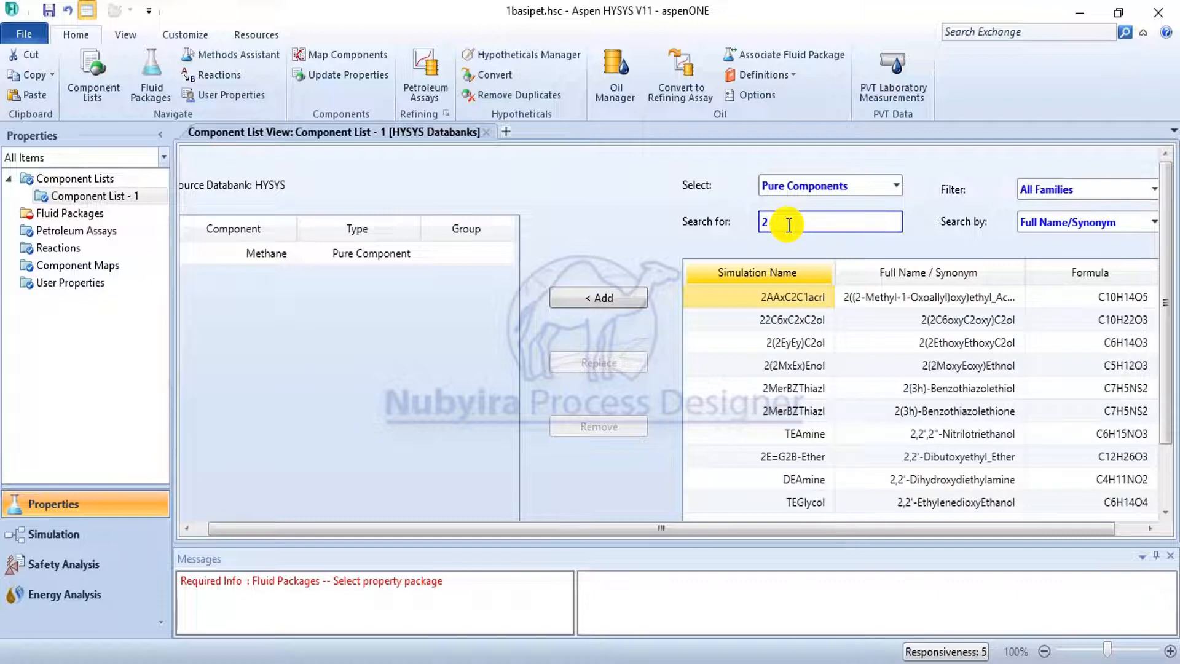
{"action": "type", "text": "c"}
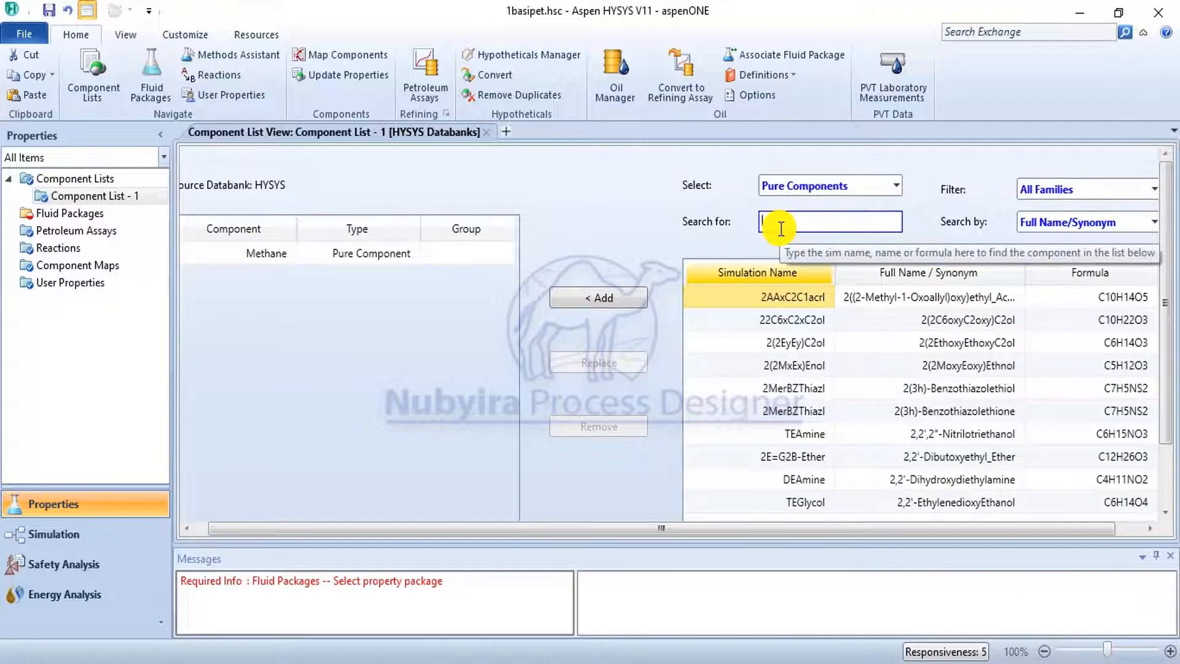
{"action": "type", "text": "2"}
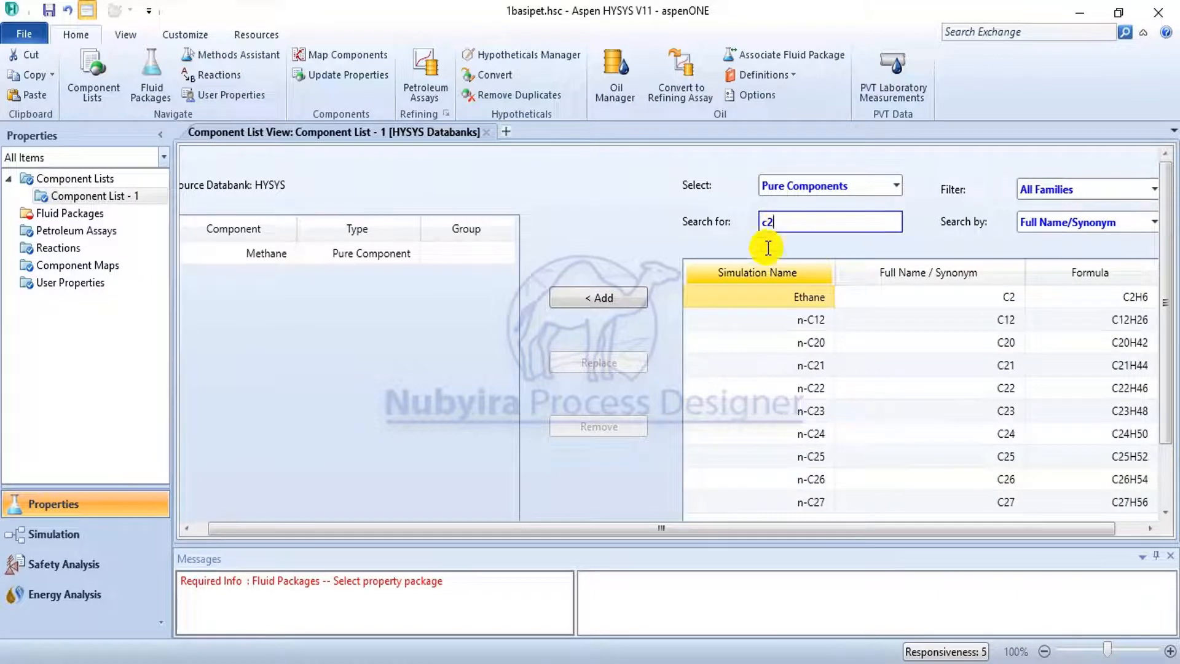
{"action": "left_click", "coordinate": [606, 298]}
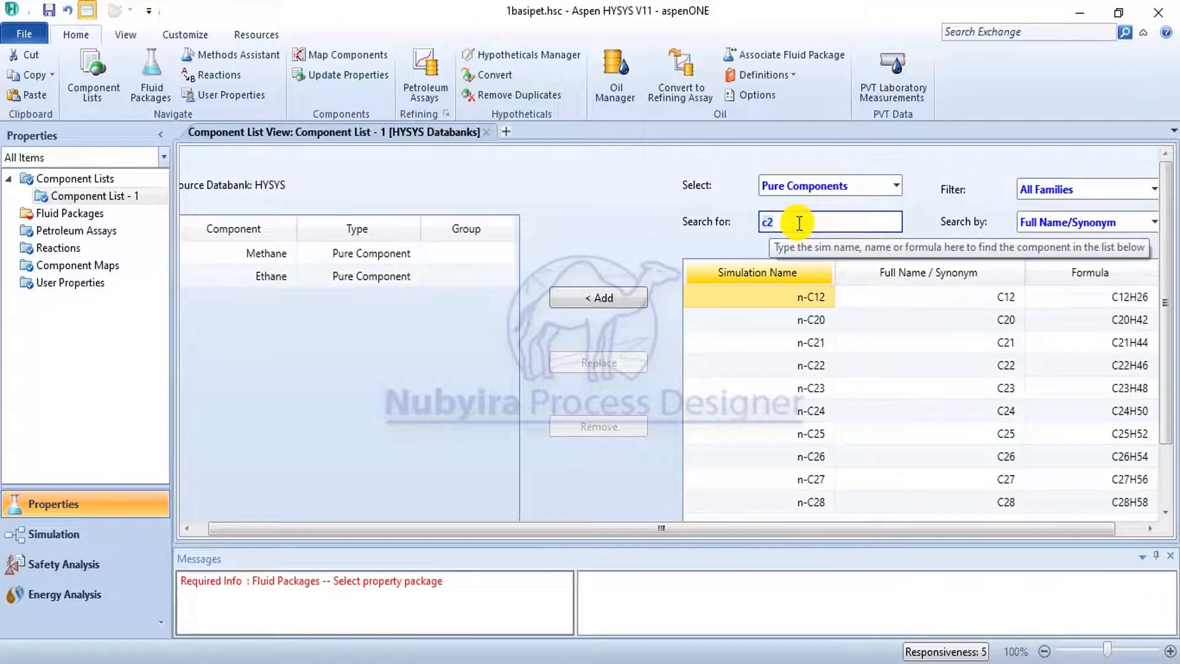
{"action": "key", "text": "BackSpace"}
{"action": "type", "text": "3"}
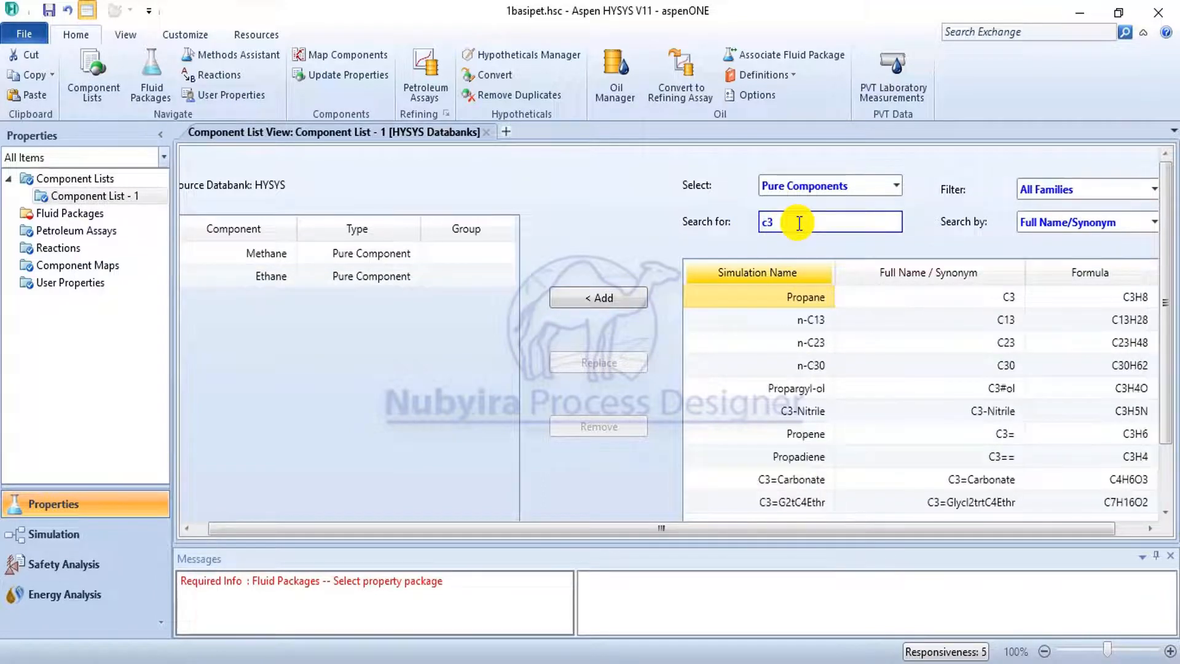
{"action": "left_click", "coordinate": [606, 297]}
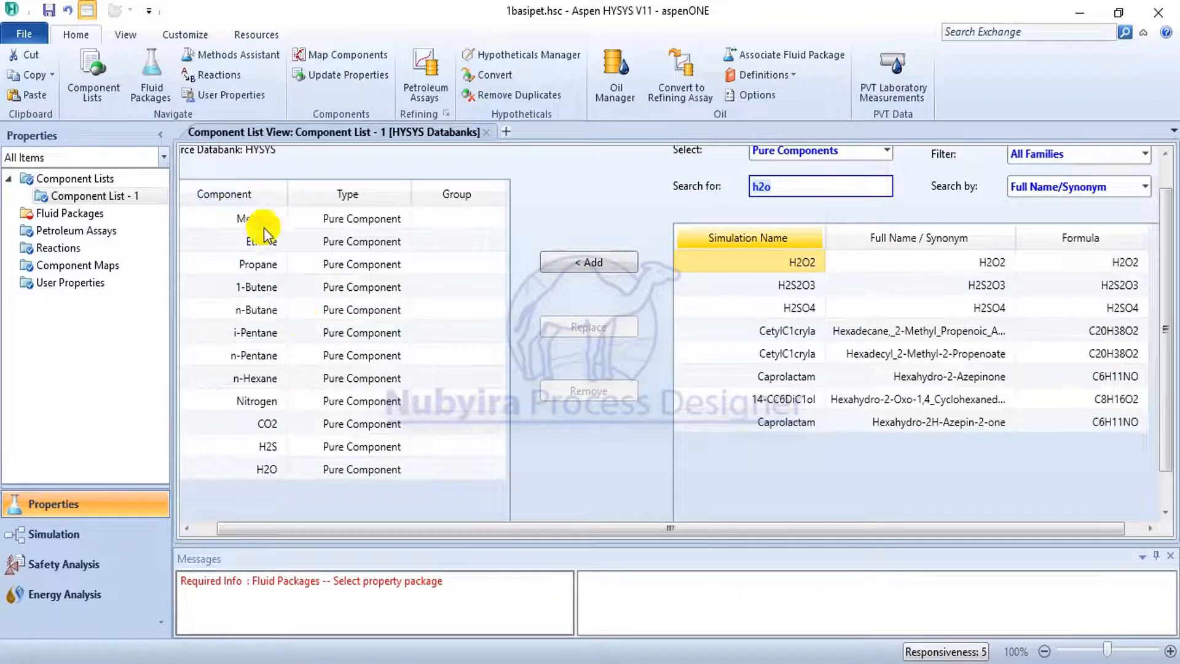
Review propane's identification, critical, point, temperature-dependent and user properties, including molecular properties, Gibbs free energy and vapour pressure coefficients.
{"action": "left_click", "coordinate": [260, 264]}
{"action": "double_click", "coordinate": [259, 265]}
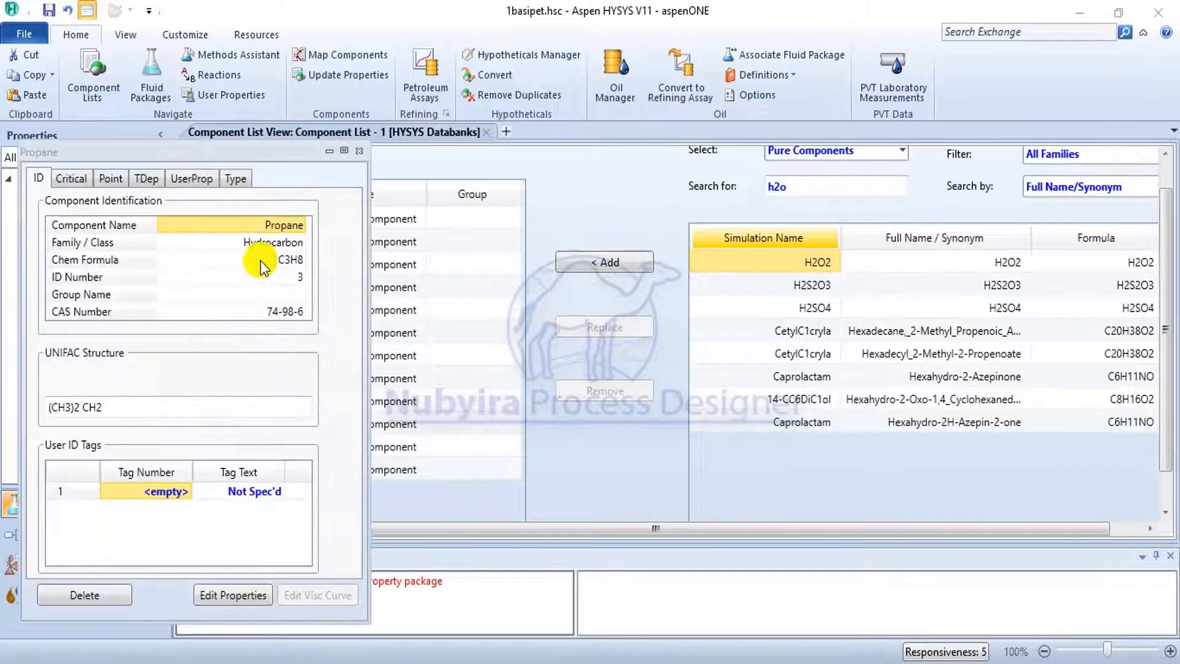
{"action": "left_click", "coordinate": [101, 280]}
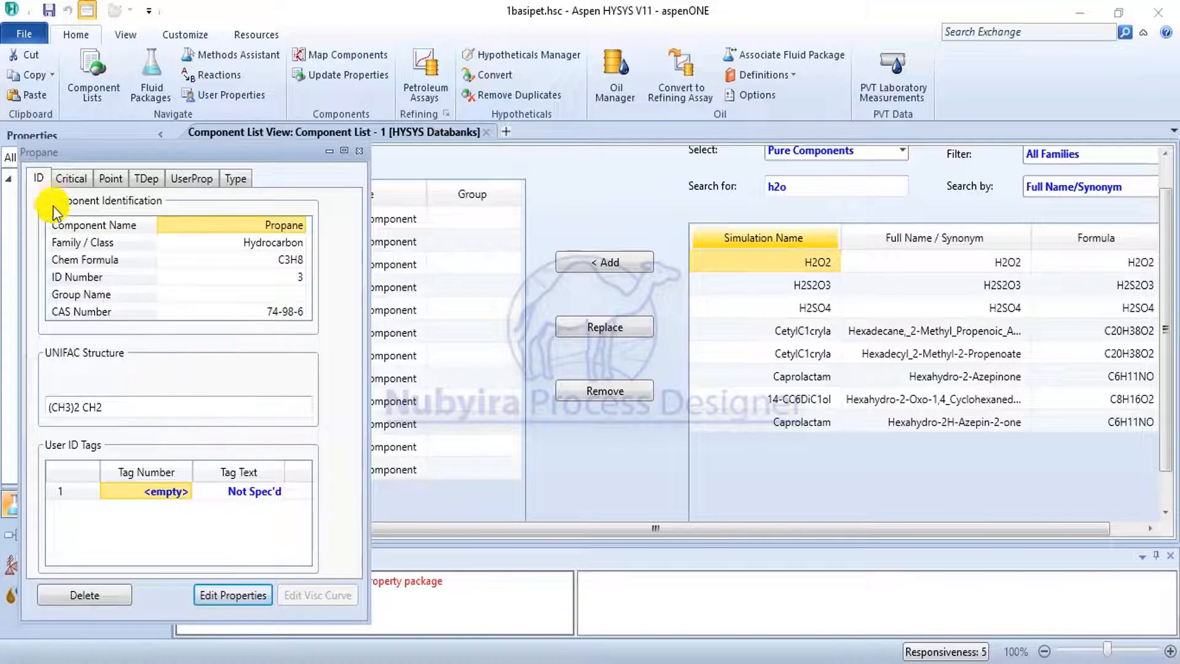
{"action": "left_click", "coordinate": [73, 180]}
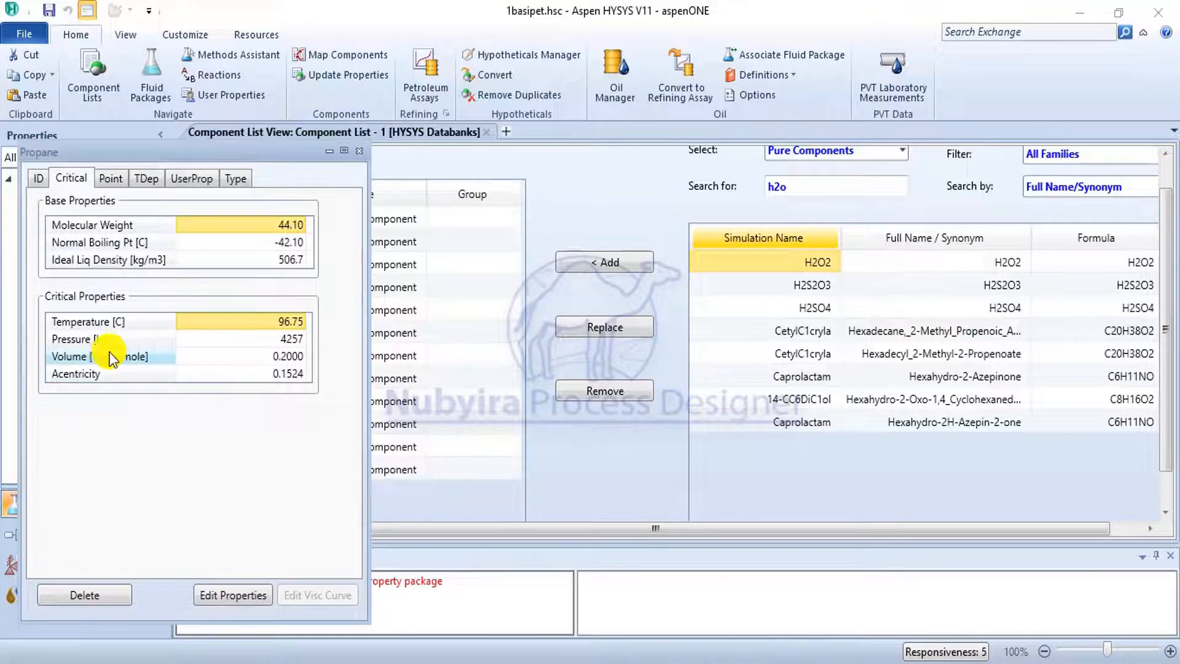
{"action": "left_click", "coordinate": [112, 178]}
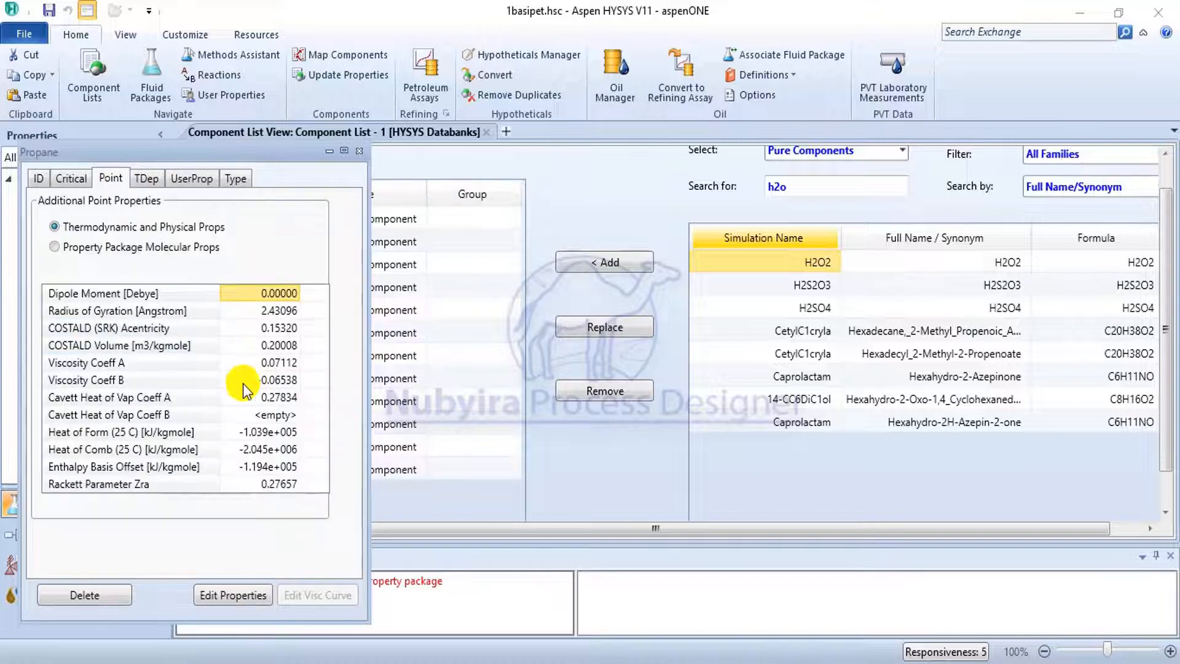
{"action": "left_click", "coordinate": [135, 247]}
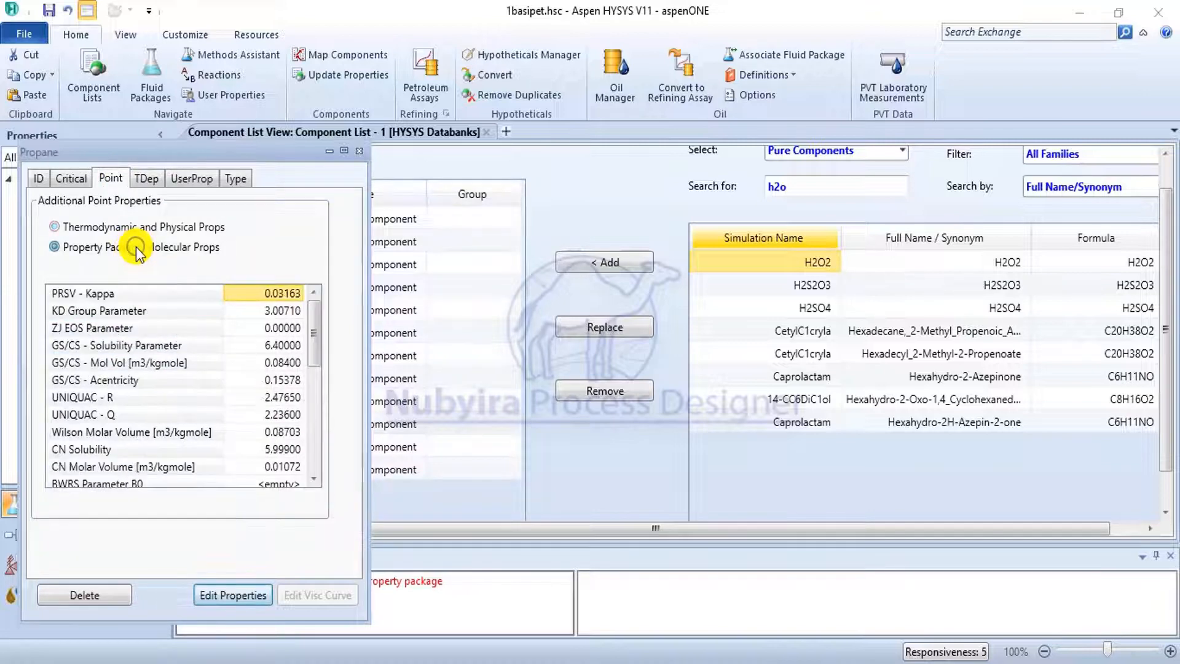
{"action": "left_click", "coordinate": [144, 178]}
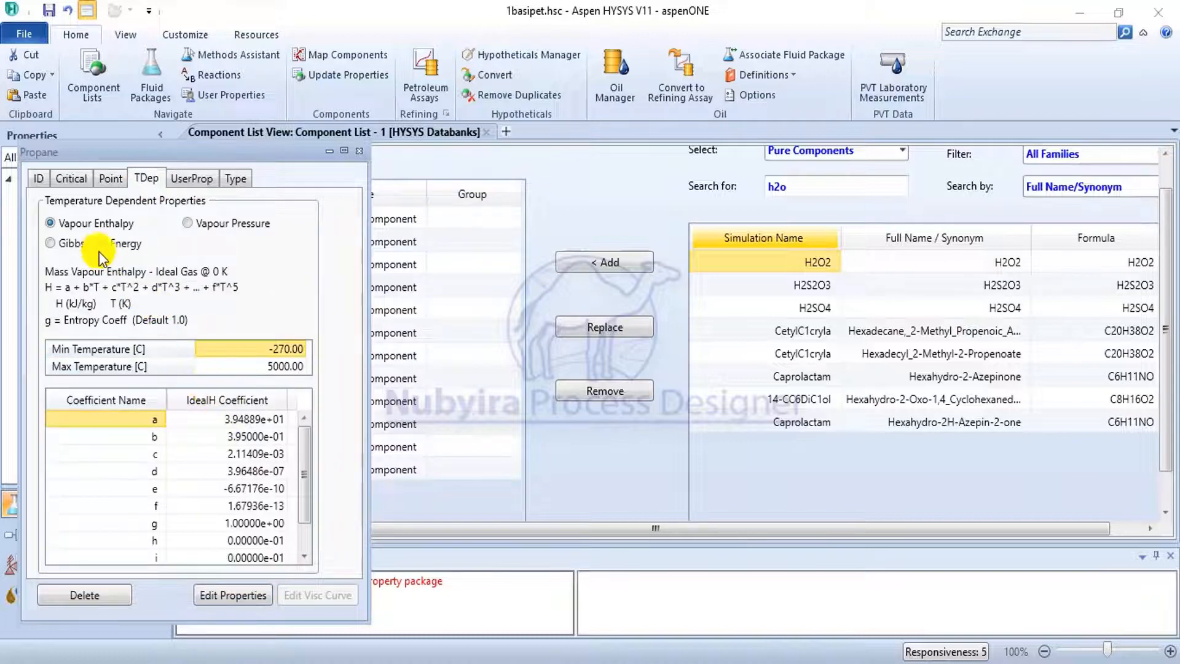
{"action": "left_click", "coordinate": [50, 243]}
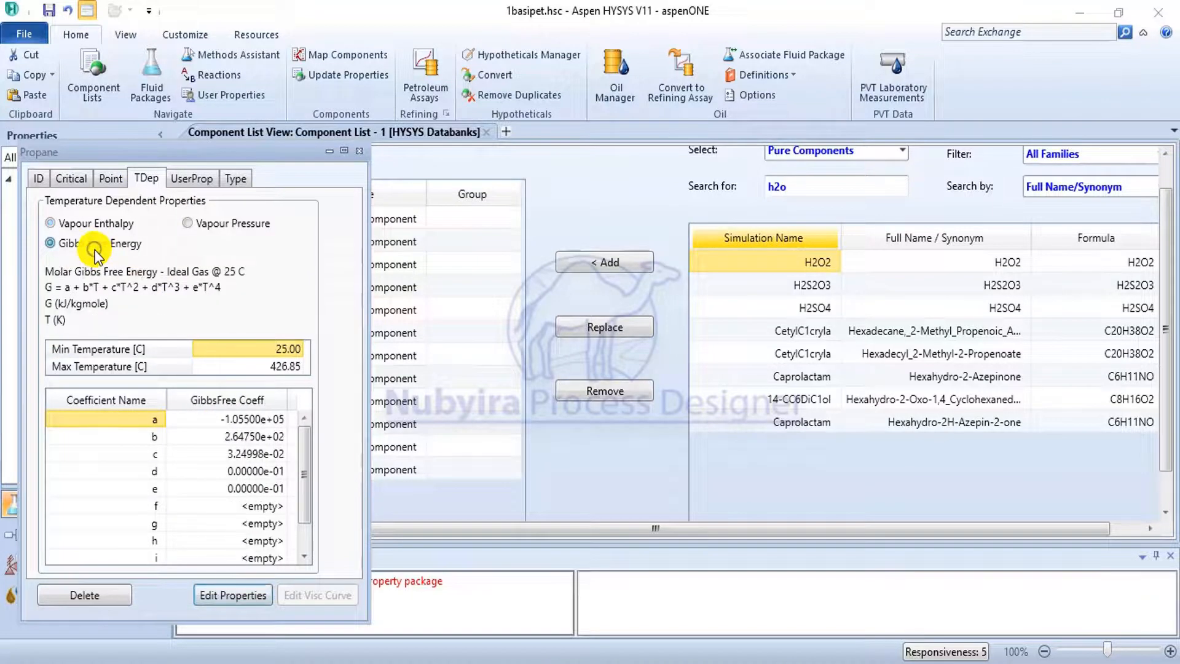
{"action": "left_click", "coordinate": [207, 226]}
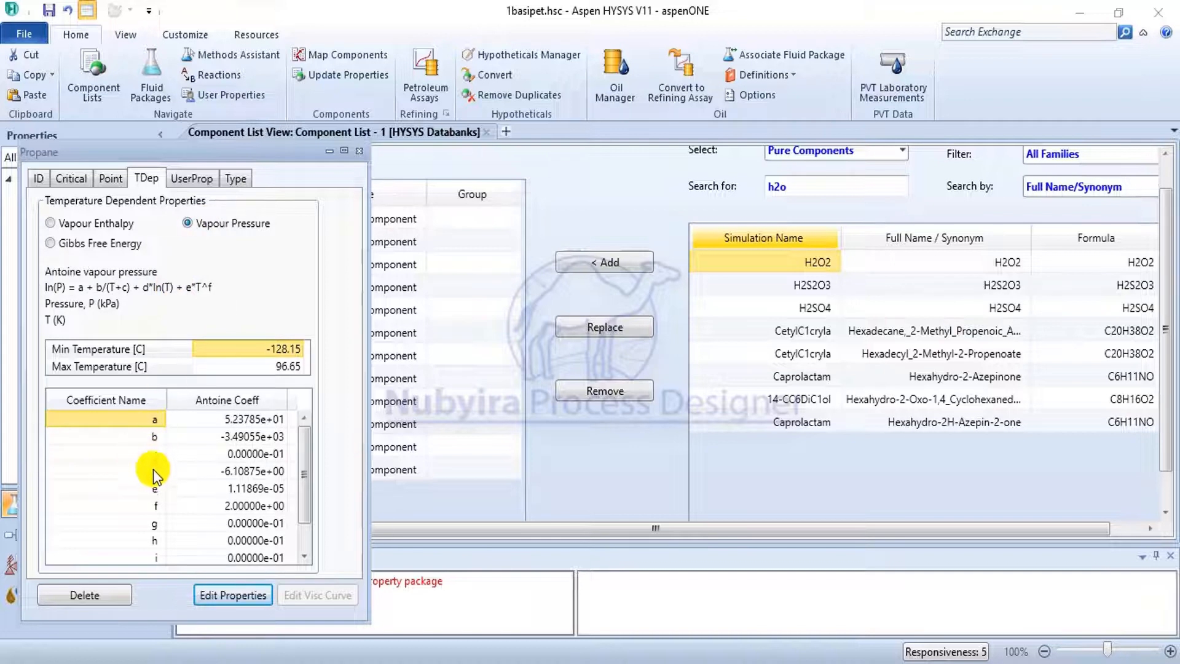
{"action": "left_click", "coordinate": [187, 179]}
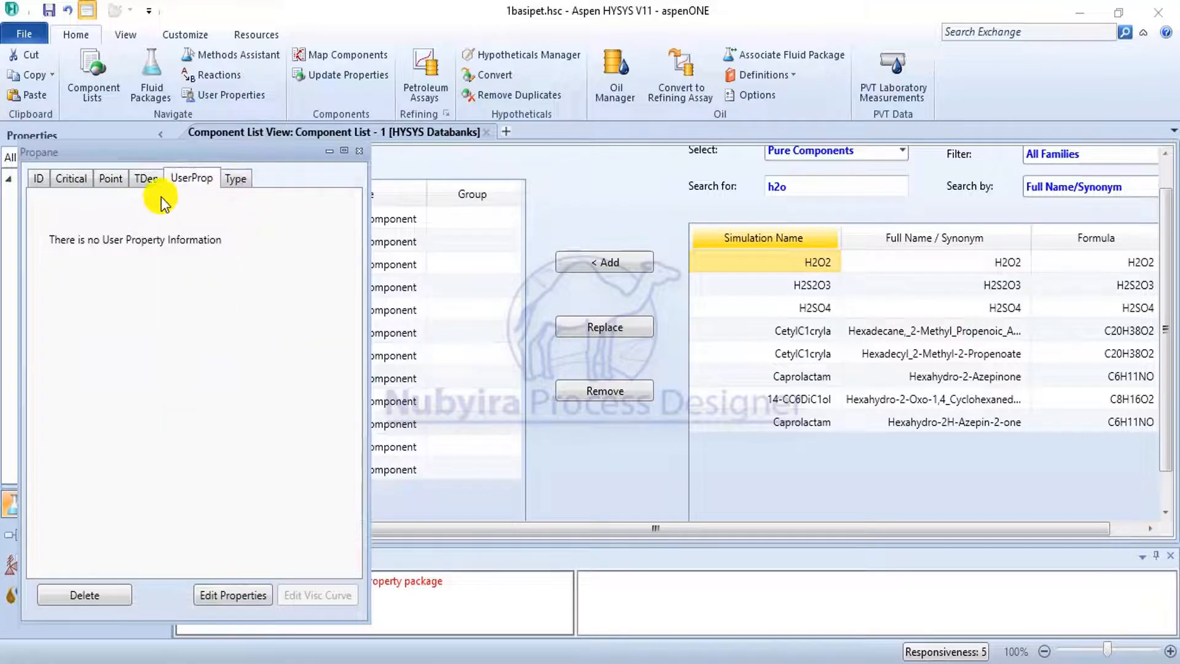
{"action": "left_click", "coordinate": [355, 151]}
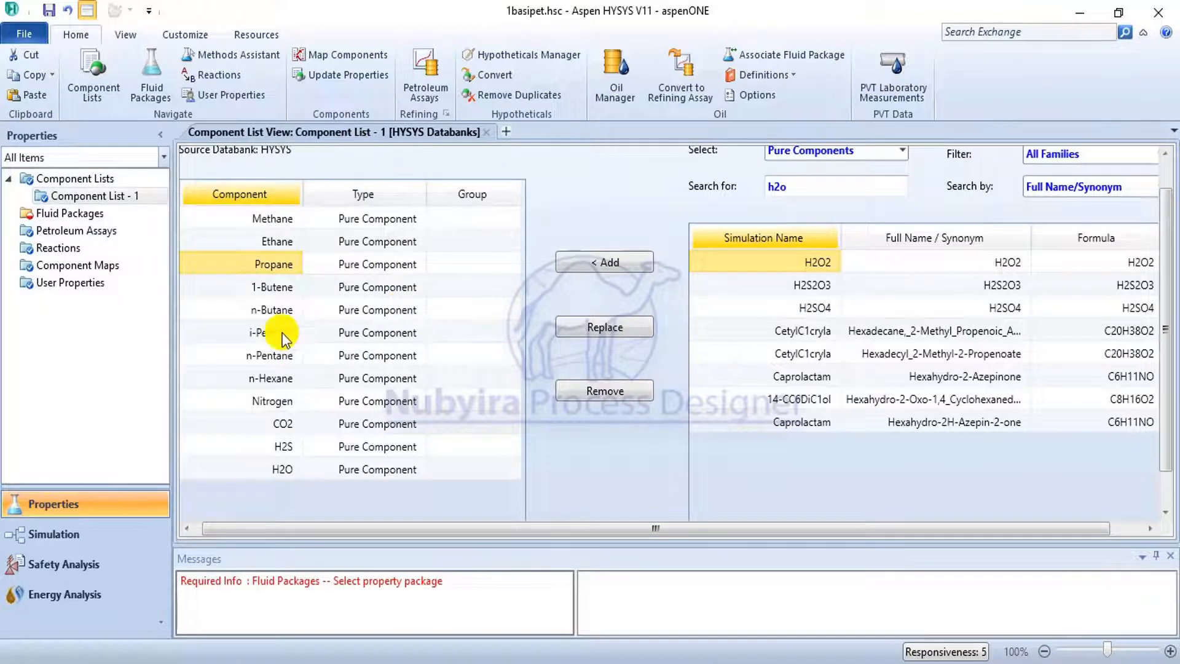
{"action": "left_click", "coordinate": [274, 402]}
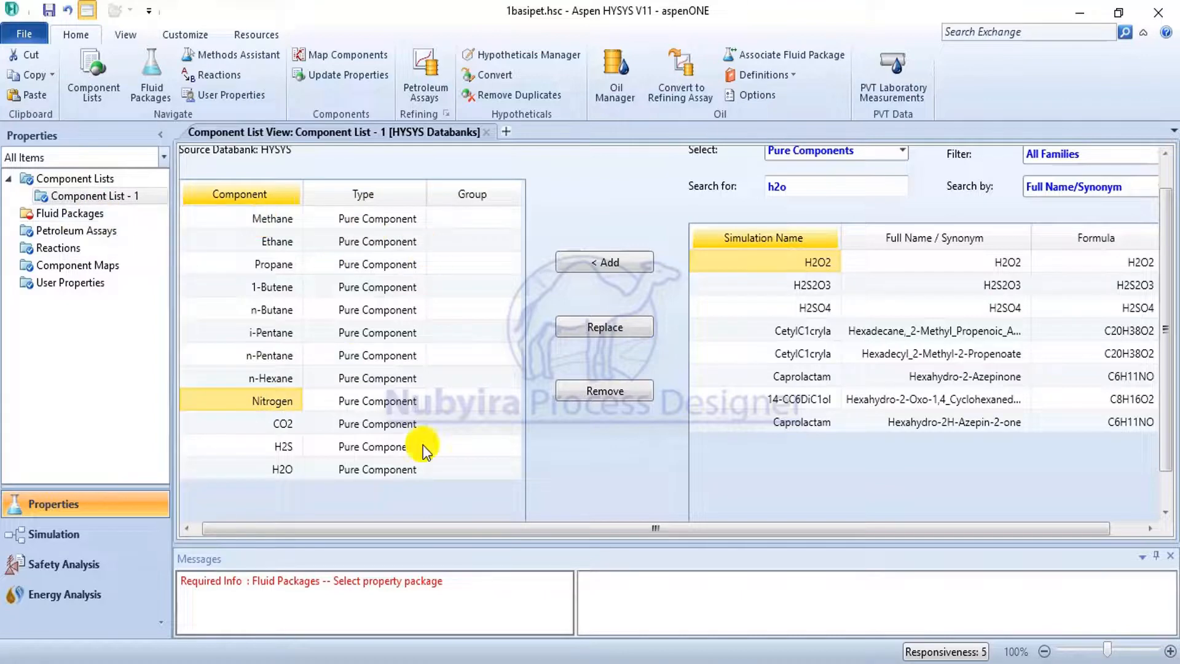
Add a fluid package for the component list and choose Peng-Robinson as its property package.
{"action": "left_click", "coordinate": [91, 214]}
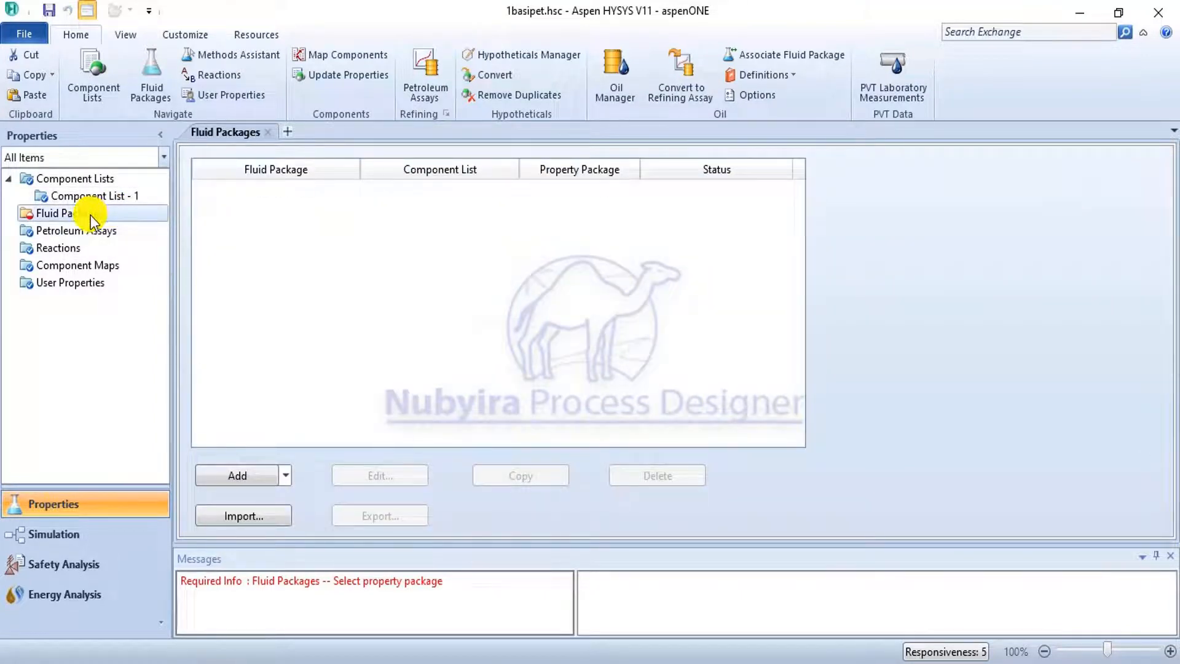
{"action": "left_click", "coordinate": [264, 478]}
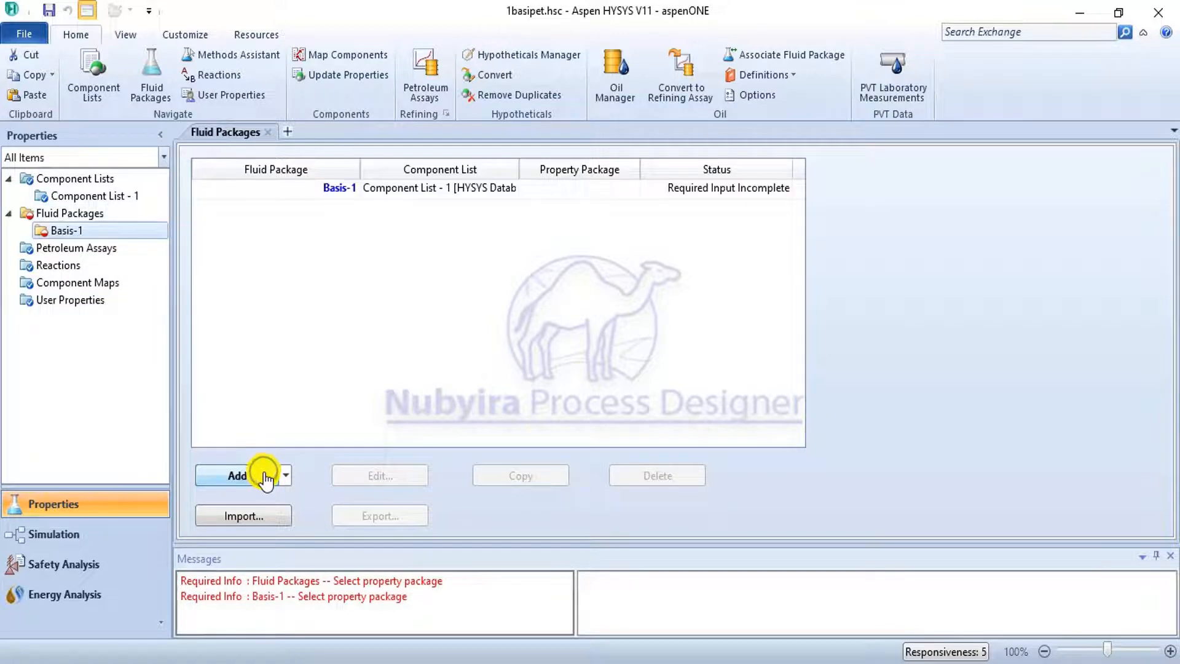
{"action": "double_click", "coordinate": [301, 188]}
{"action": "scroll", "coordinate": [279, 400], "scroll_direction": "down", "scroll_amount": 3}
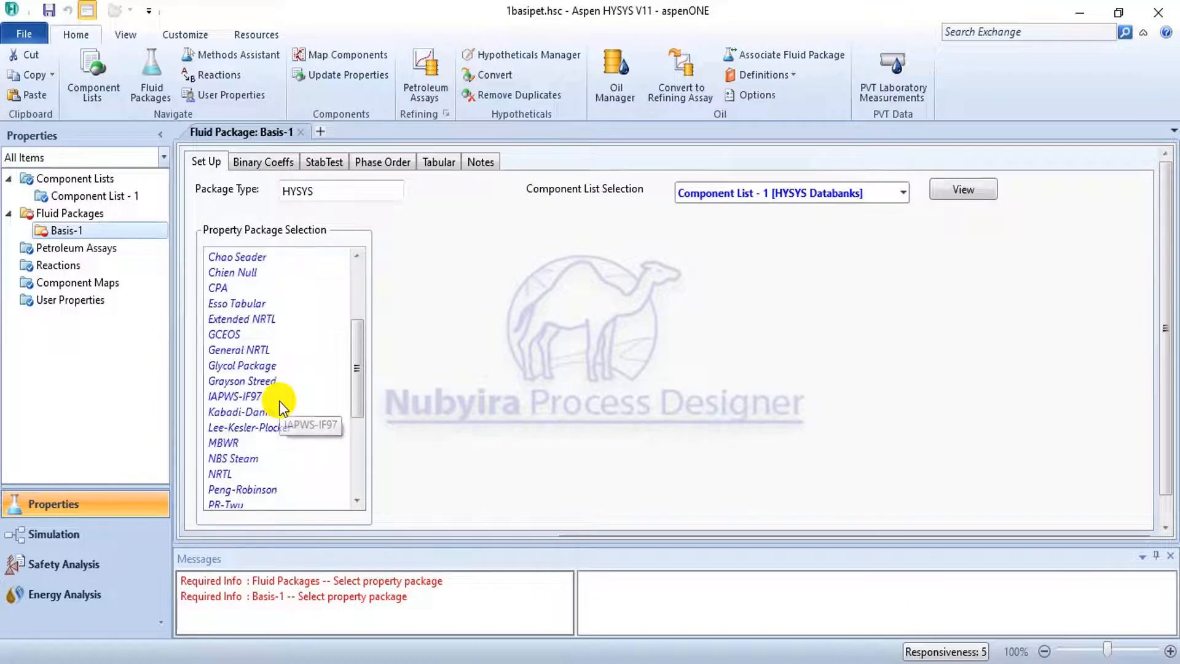
{"action": "scroll", "coordinate": [282, 398], "scroll_direction": "down", "scroll_amount": 4}
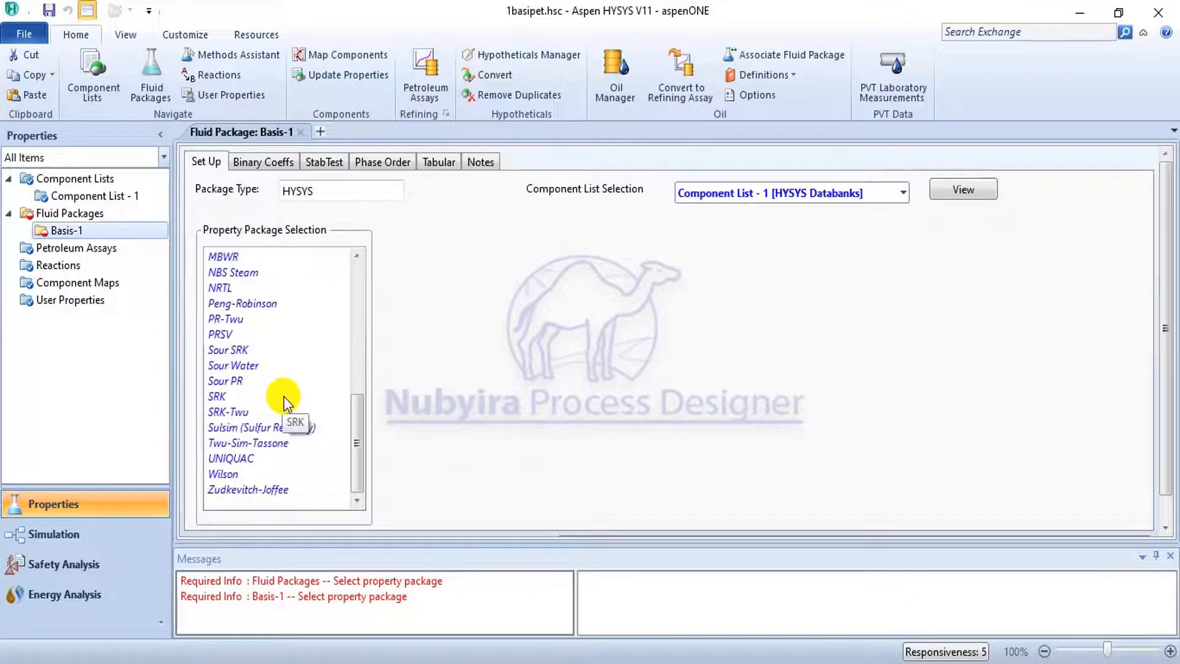
{"action": "left_click", "coordinate": [274, 305]}
{"action": "left_click", "coordinate": [74, 213]}
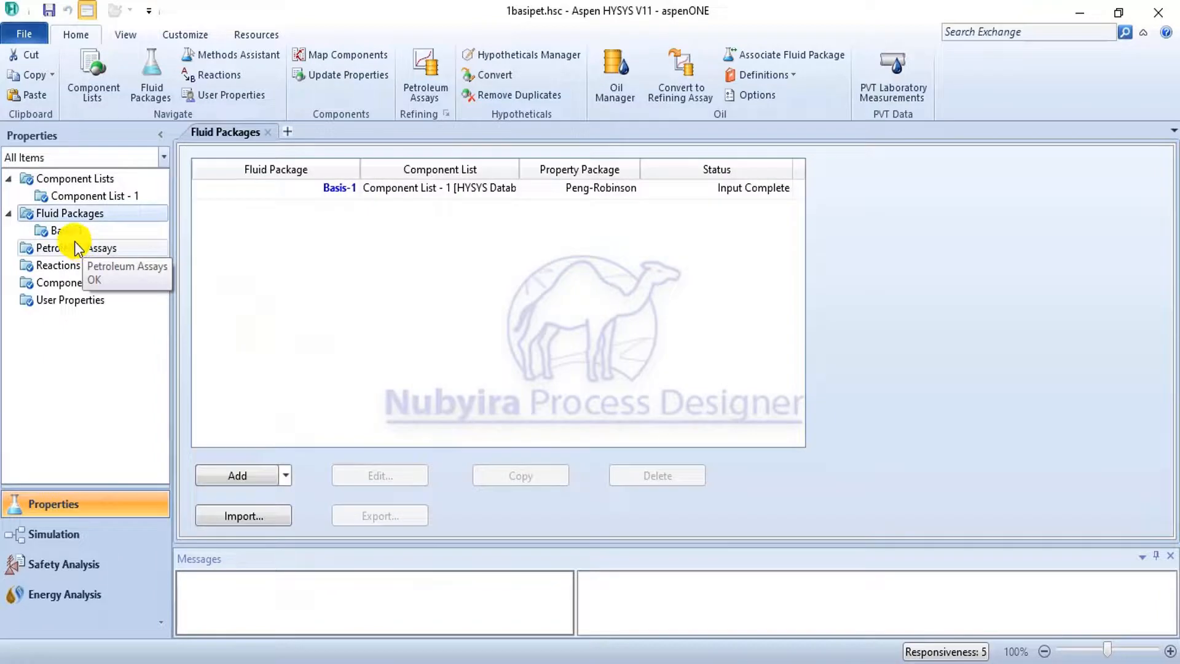
Add a new input assay in the Oil Manager and open its input data.
{"action": "left_click", "coordinate": [622, 77]}
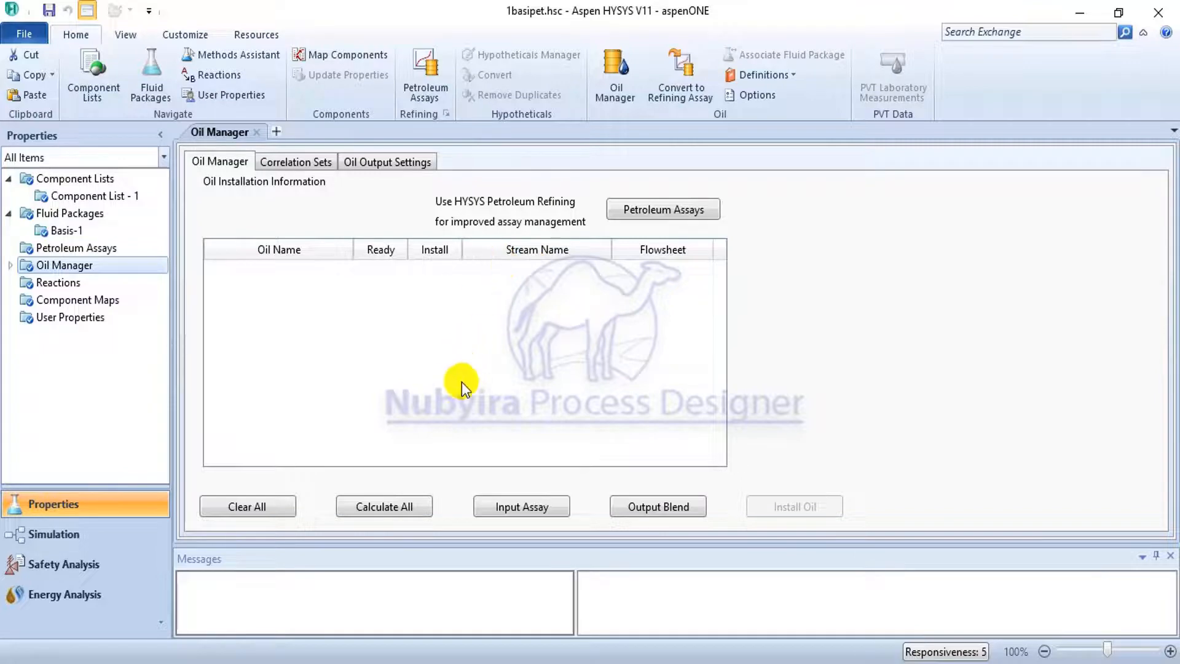
{"action": "left_click", "coordinate": [541, 506]}
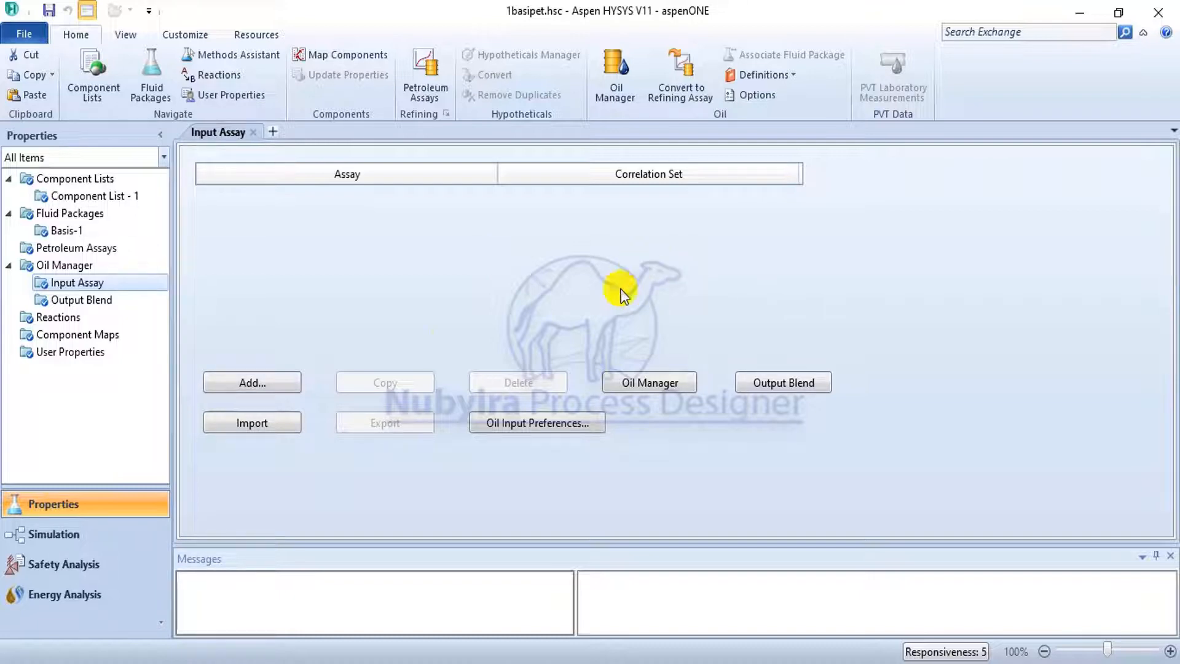
{"action": "left_click", "coordinate": [261, 388]}
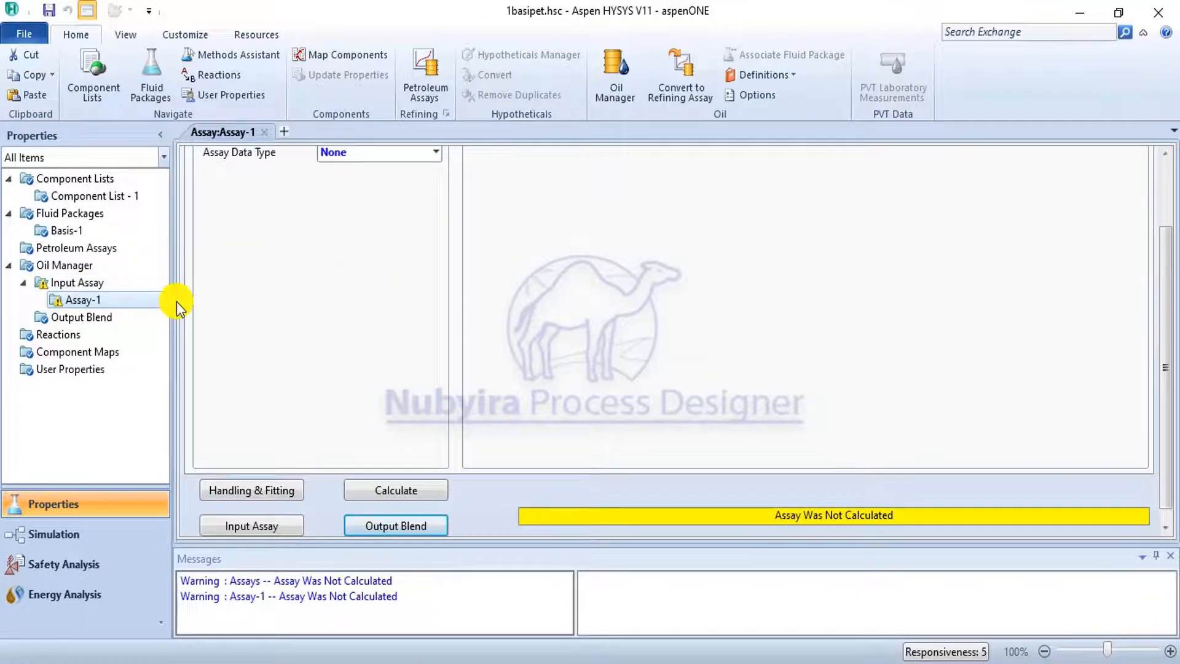
{"action": "left_click", "coordinate": [108, 285]}
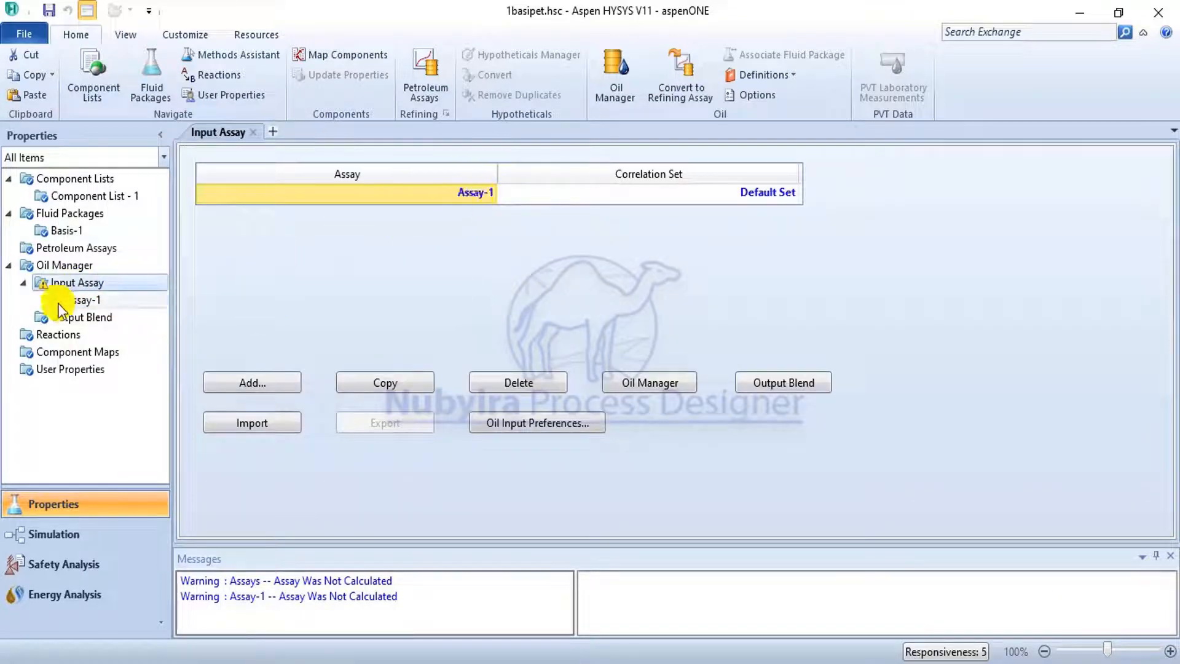
{"action": "left_click", "coordinate": [73, 300]}
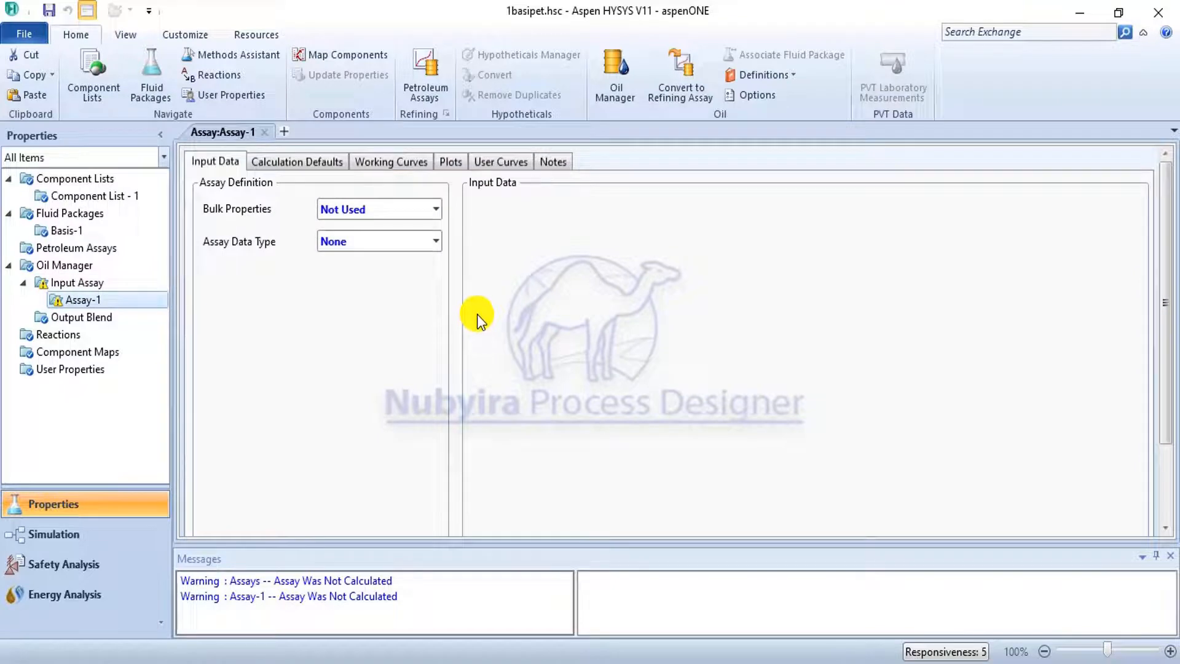
Set the assay's bulk properties to Used in the assay definition.
{"action": "scroll", "coordinate": [670, 308], "scroll_direction": "down", "scroll_amount": 3}
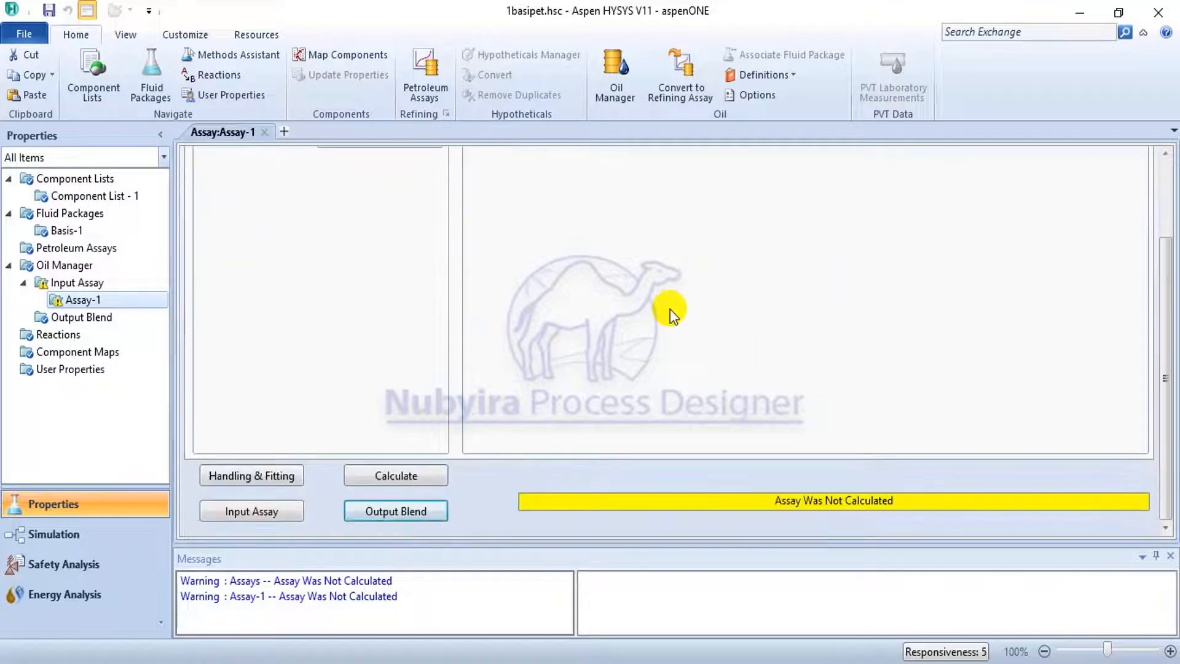
{"action": "scroll", "coordinate": [670, 309], "scroll_direction": "up", "scroll_amount": 3}
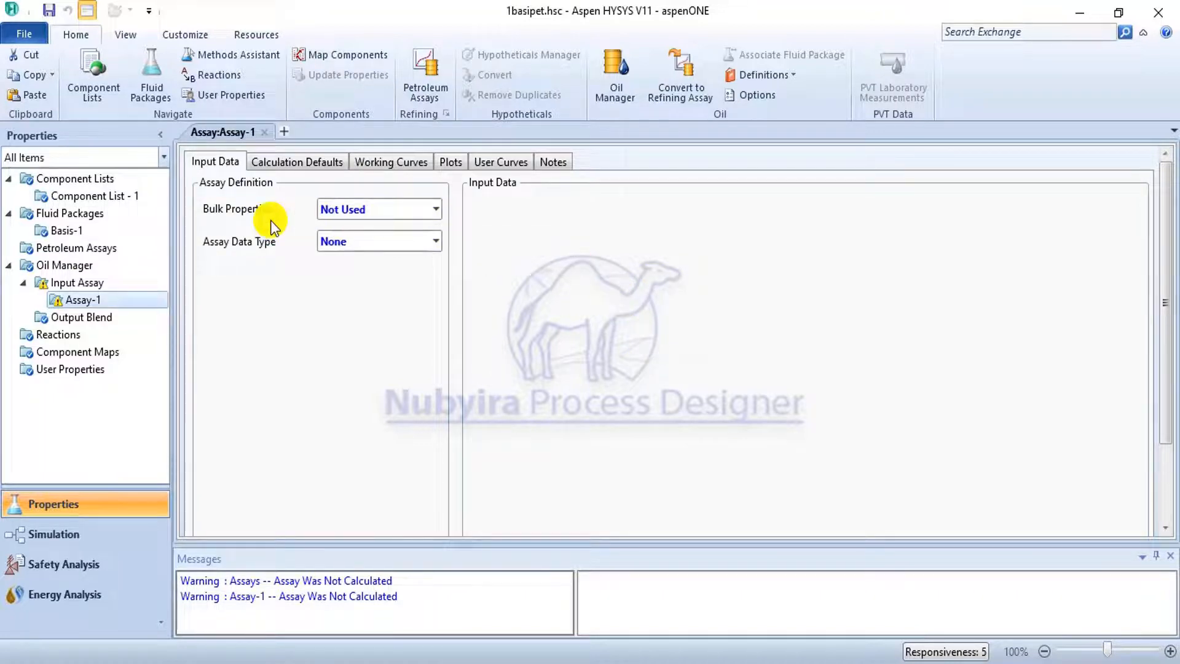
{"action": "left_click", "coordinate": [424, 212]}
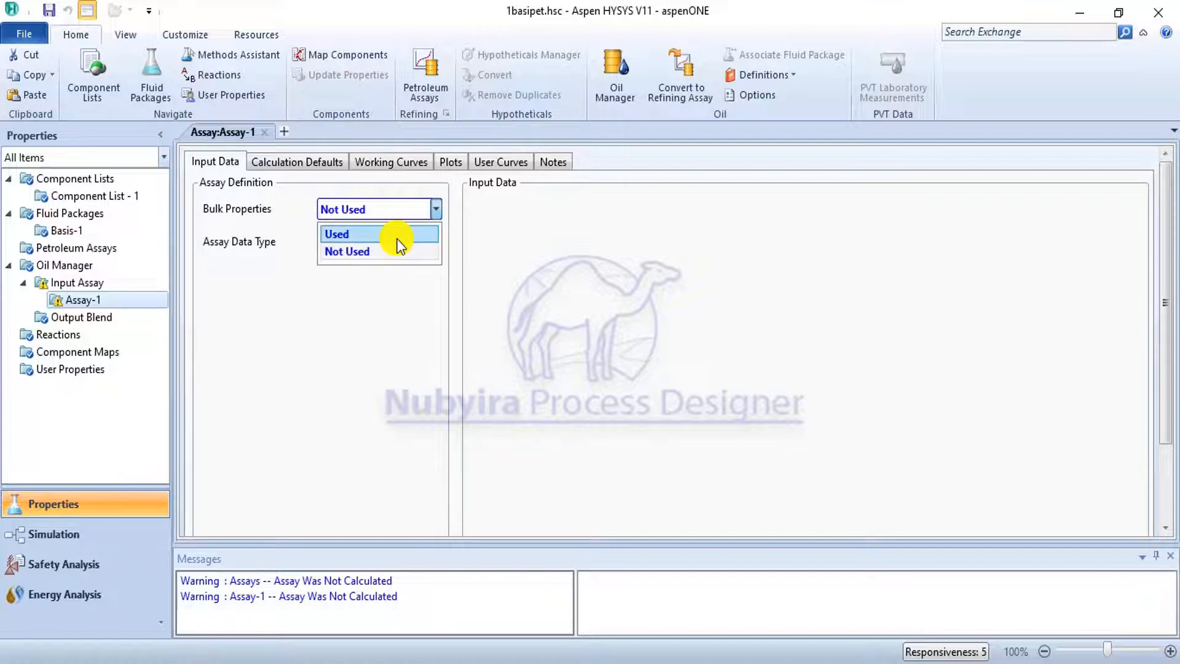
{"action": "left_click", "coordinate": [398, 234]}
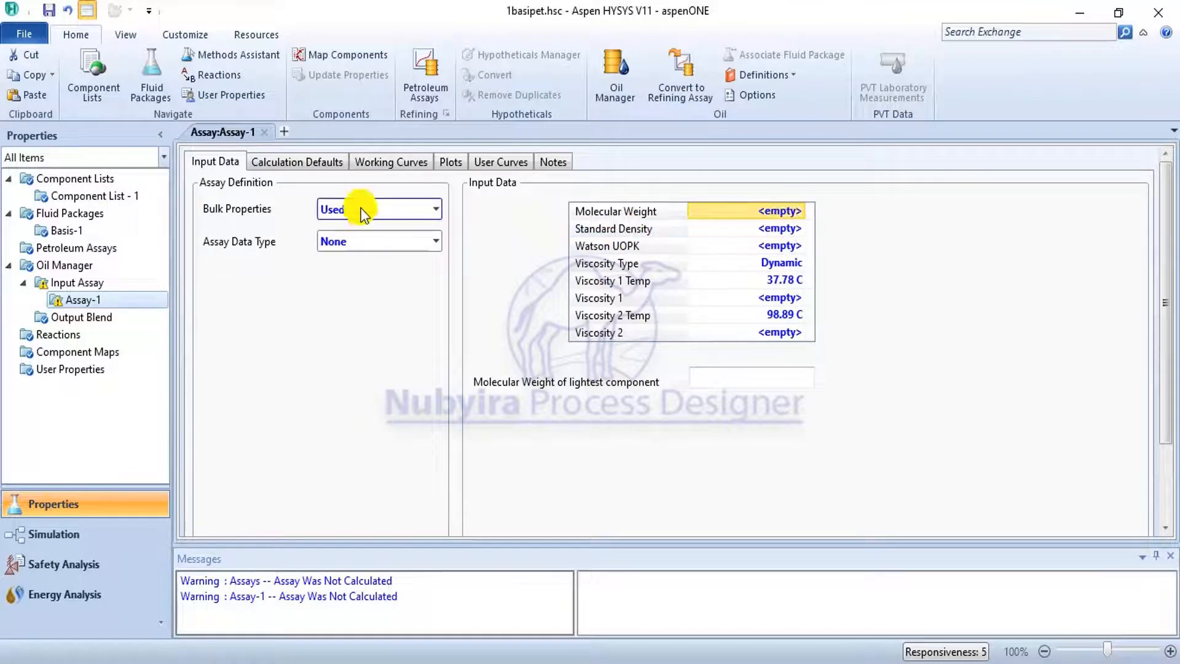
Set the assay data type to Chromatograph and its light ends to Input Composition.
{"action": "left_click", "coordinate": [436, 240]}
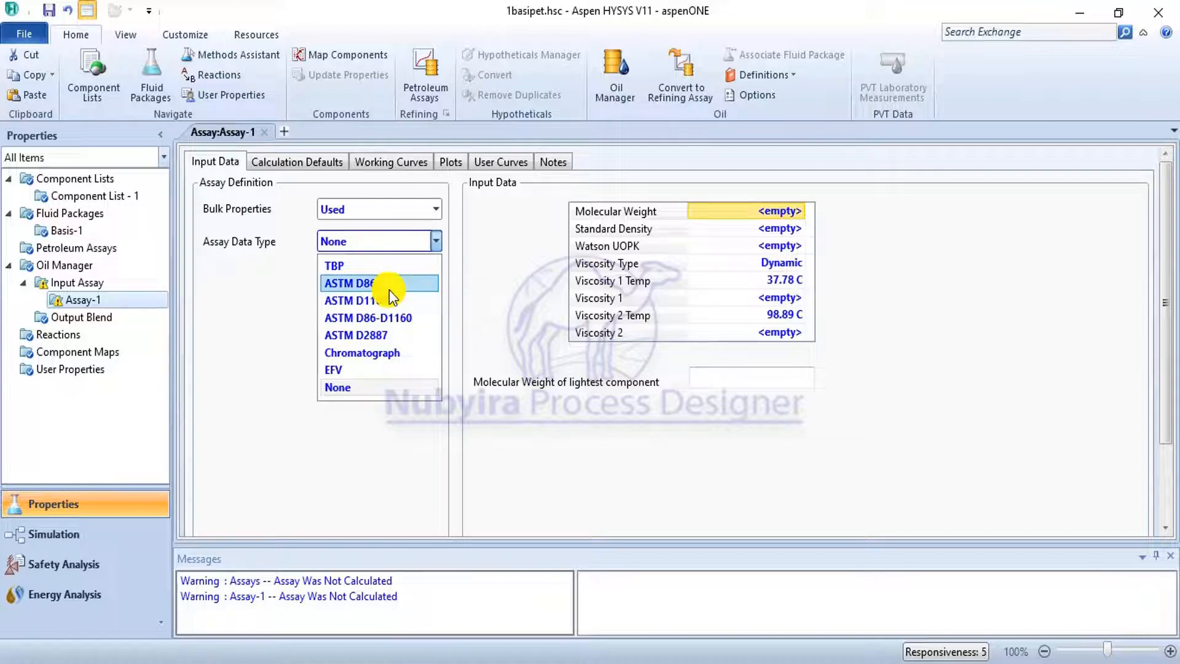
{"action": "left_click", "coordinate": [382, 353]}
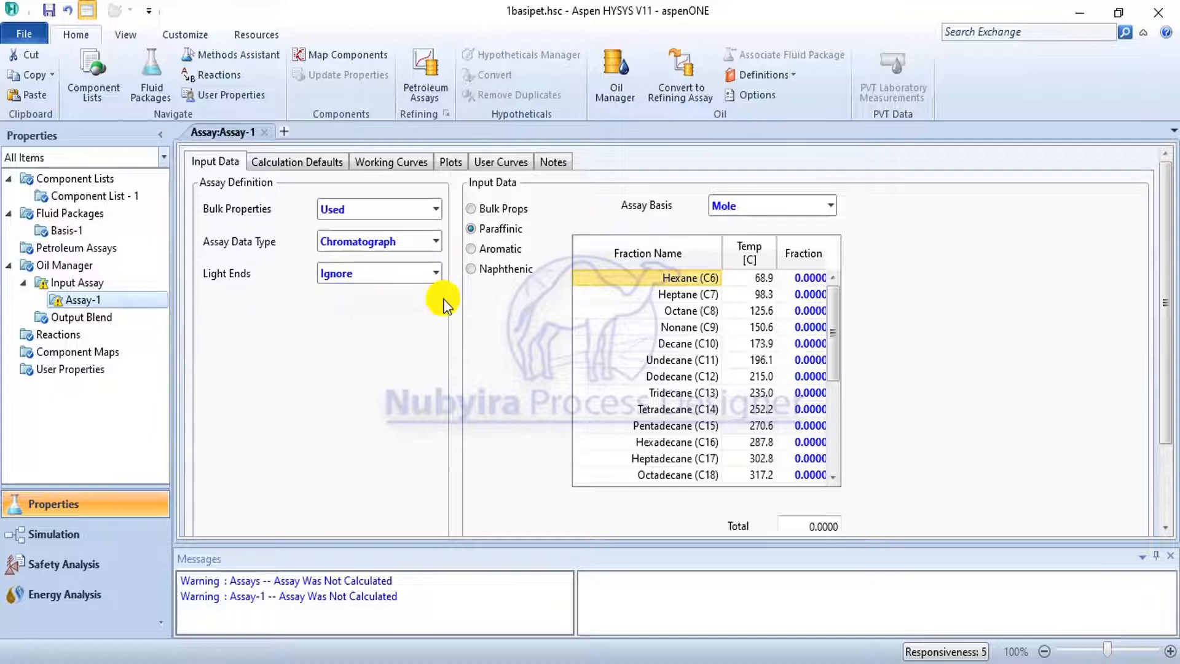
{"action": "left_click", "coordinate": [434, 279]}
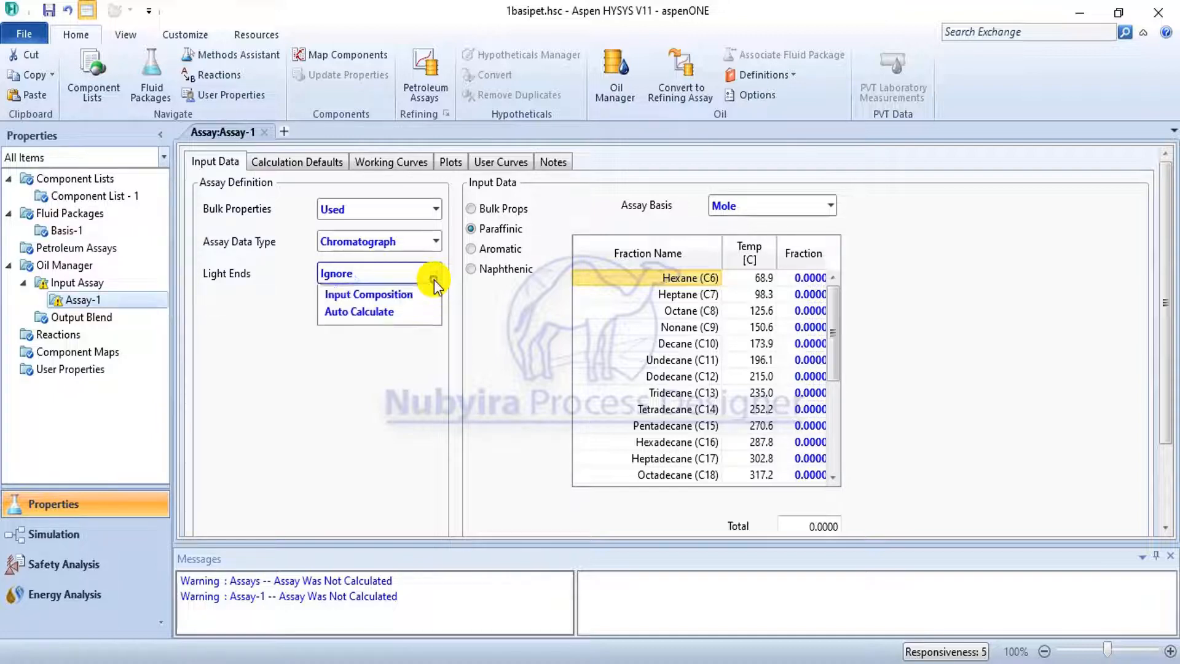
{"action": "left_click", "coordinate": [413, 315]}
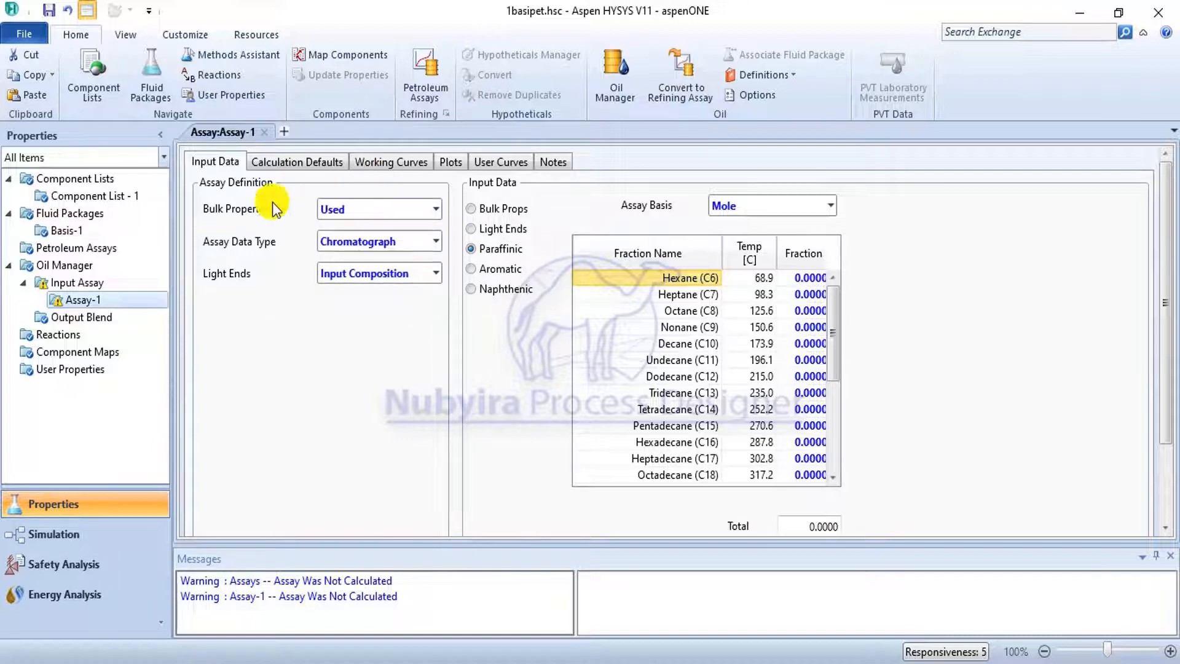
Review the light-ends handling and bulk fitting options for molecular weight, mass density and both viscosities, leaving the bulk values including light ends.
{"action": "scroll", "coordinate": [289, 420], "scroll_direction": "down", "scroll_amount": 3}
{"action": "left_click", "coordinate": [254, 479]}
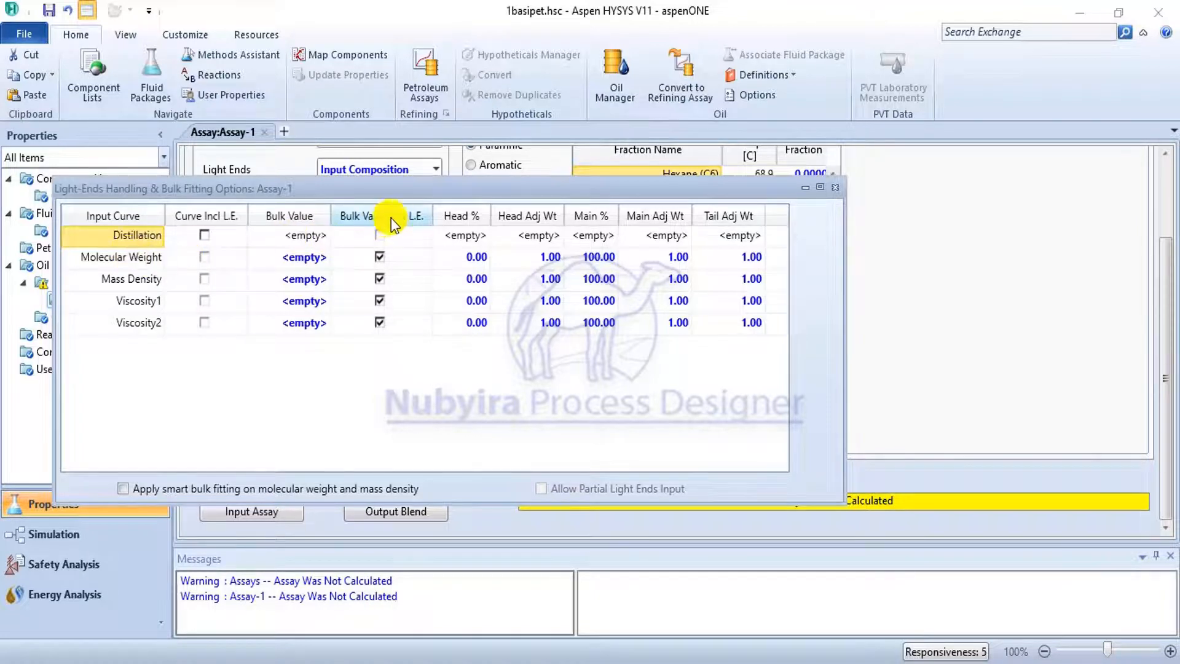
{"action": "left_click", "coordinate": [380, 258]}
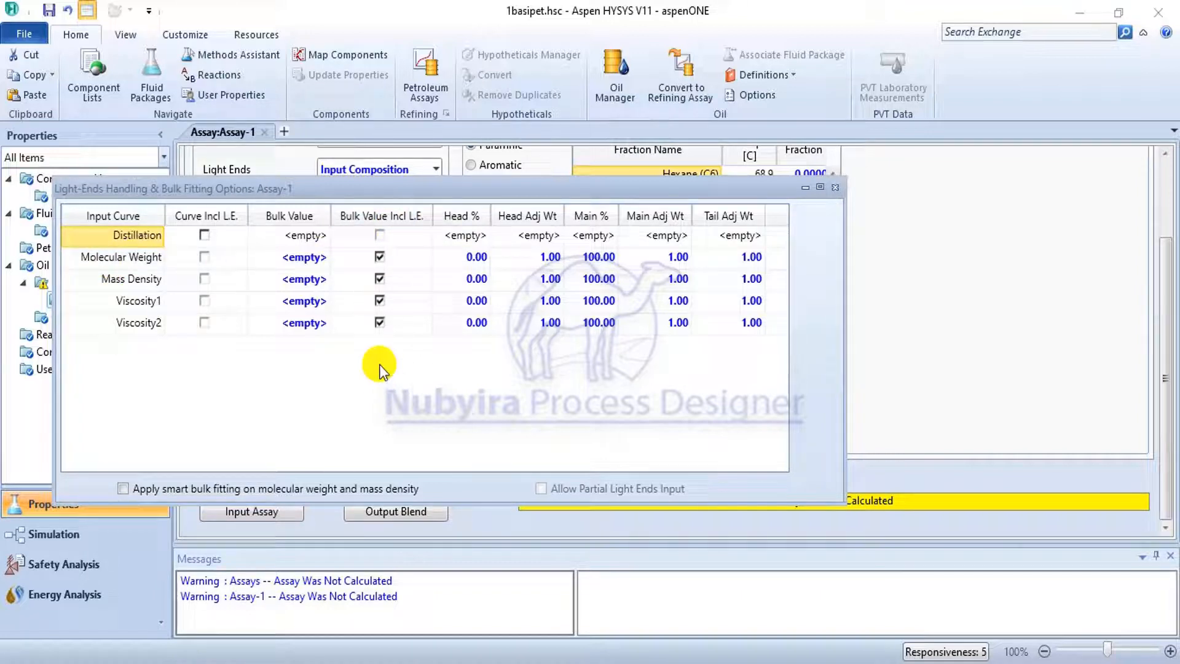
{"action": "left_click", "coordinate": [379, 301]}
{"action": "left_click", "coordinate": [379, 322]}
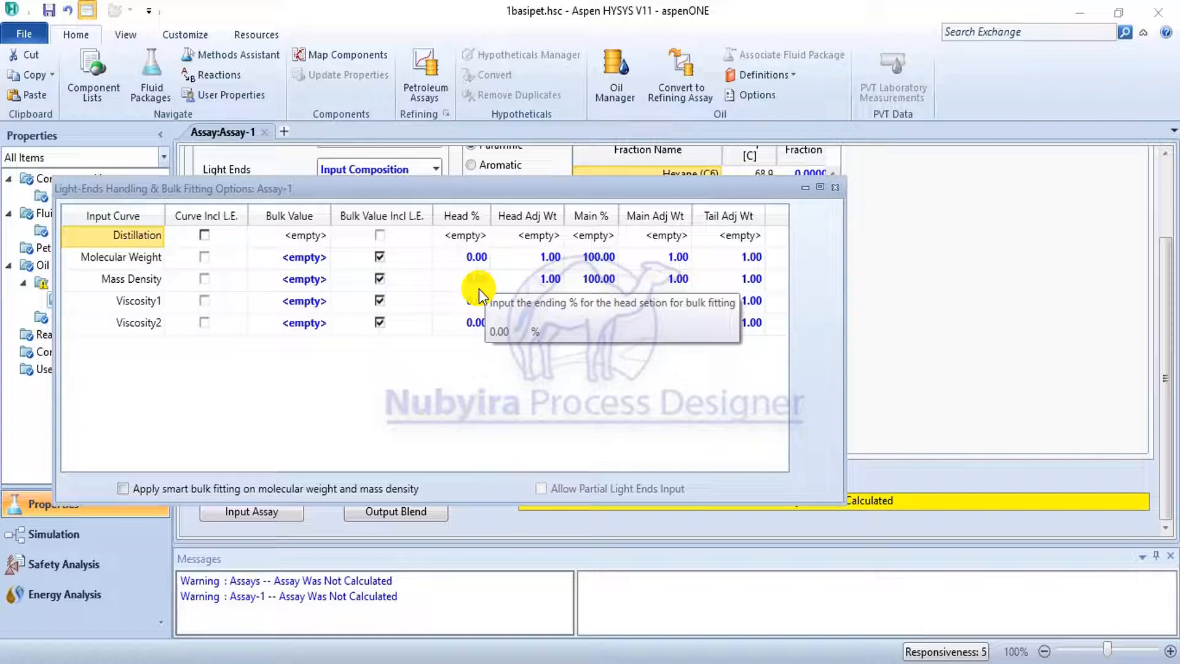
{"action": "left_click", "coordinate": [835, 188]}
{"action": "scroll", "coordinate": [415, 258], "scroll_direction": "up", "scroll_amount": 3}
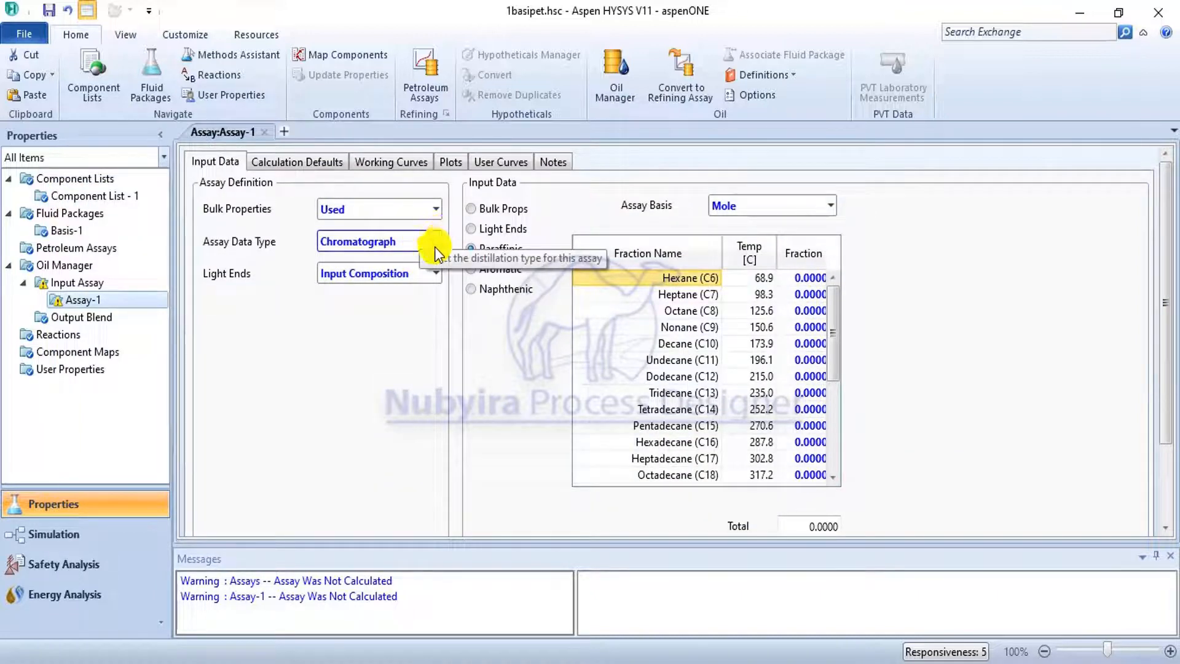
Show the assay's bulk properties input, and examine the component fraction, residue, paraffinic and naphthenic tables in the Oil Characterization PDF in Acrobat Reader.
{"action": "left_click", "coordinate": [499, 209]}
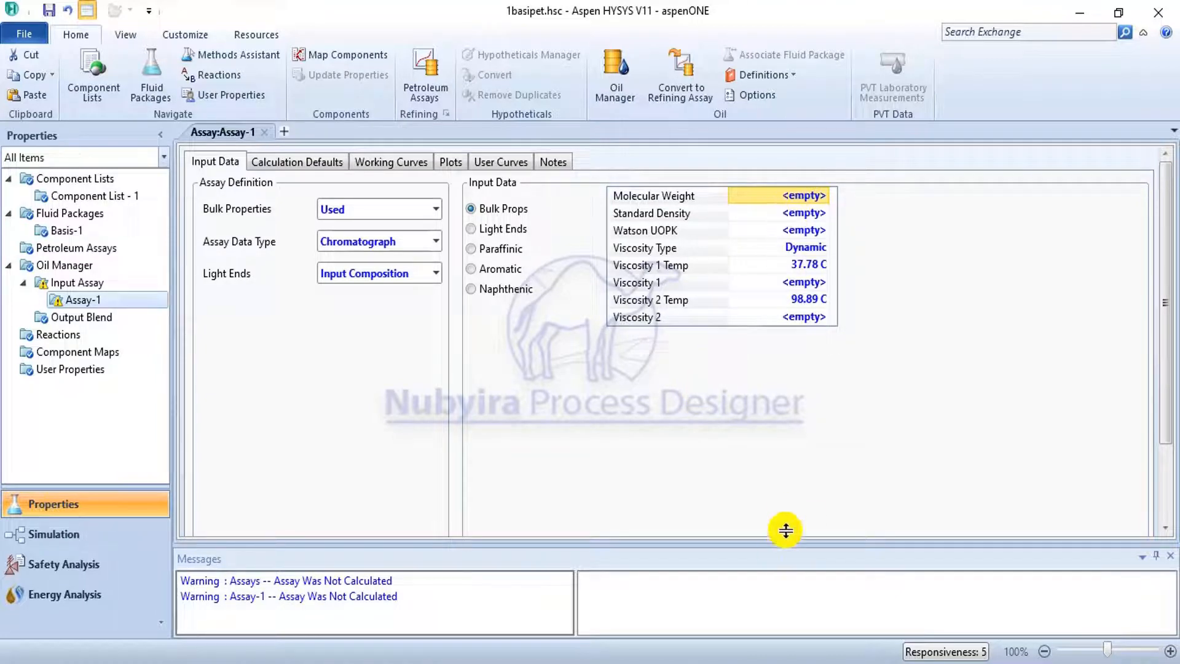
{"action": "left_click", "coordinate": [701, 662]}
{"action": "scroll", "coordinate": [600, 383], "scroll_direction": "up", "scroll_amount": 1}
{"action": "scroll", "coordinate": [600, 382], "scroll_direction": "up", "scroll_amount": 11}
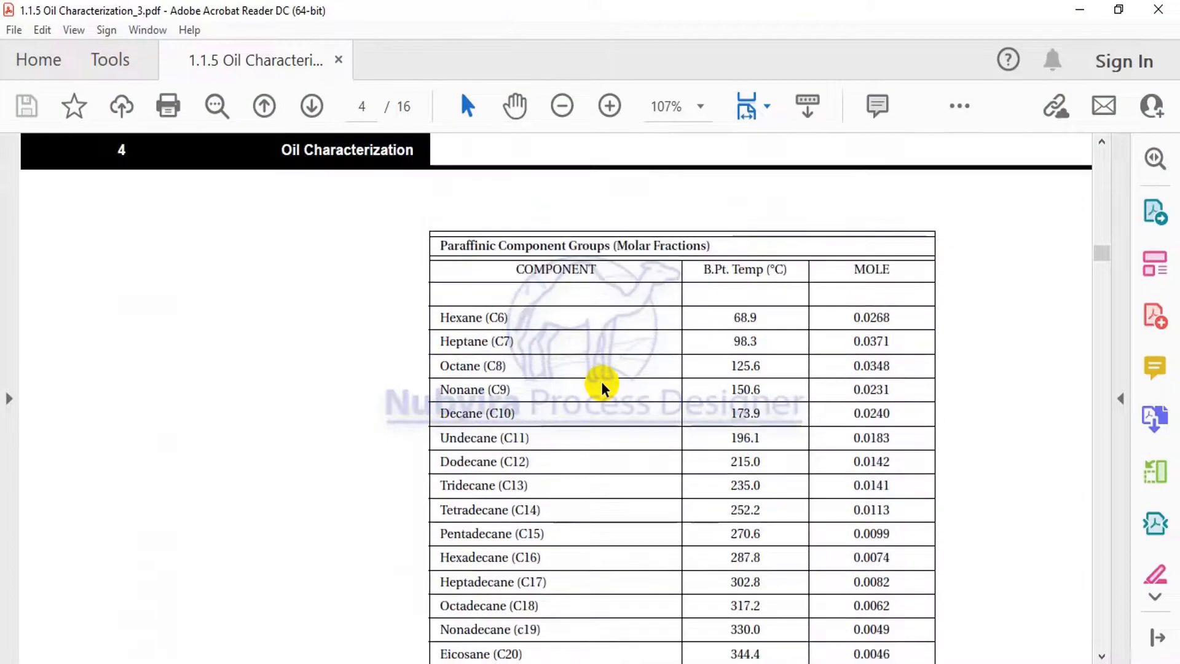
{"action": "scroll", "coordinate": [601, 387], "scroll_direction": "up", "scroll_amount": 10}
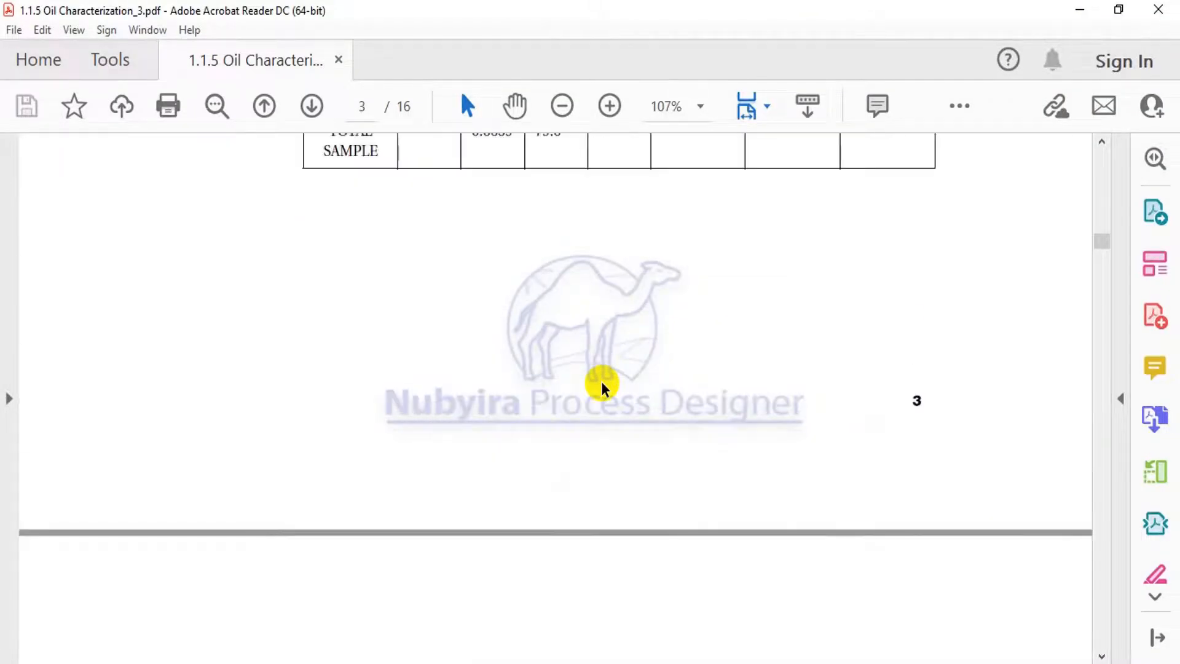
{"action": "scroll", "coordinate": [602, 387], "scroll_direction": "up", "scroll_amount": 10}
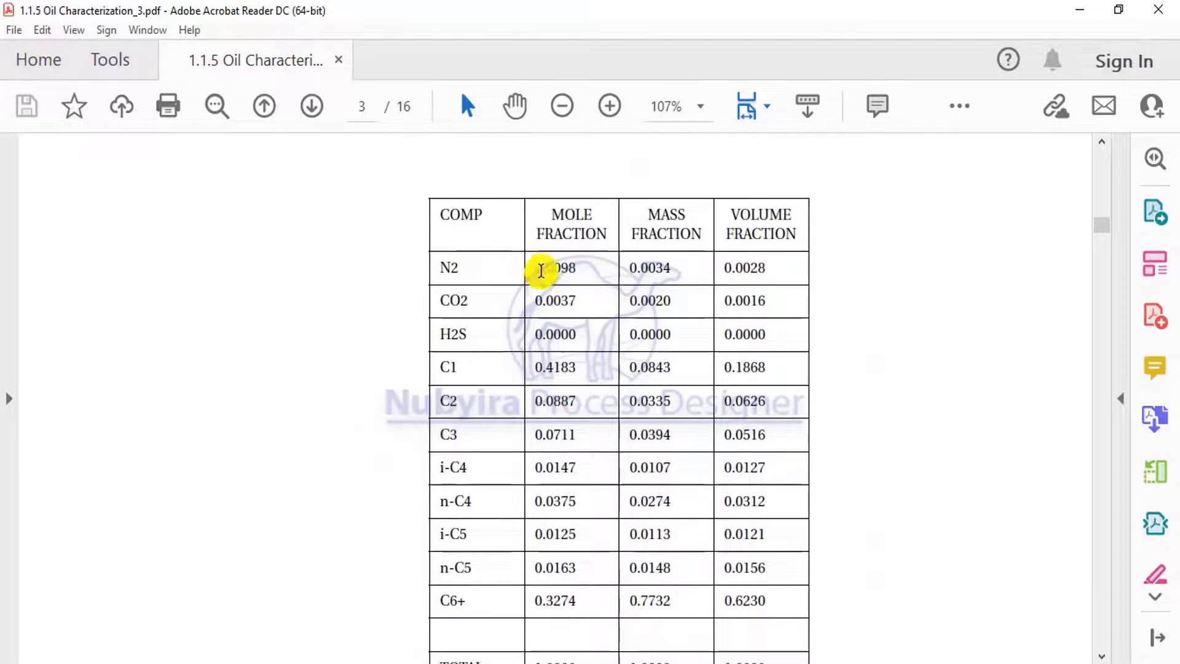
{"action": "scroll", "coordinate": [539, 304], "scroll_direction": "down", "scroll_amount": 3}
{"action": "scroll", "coordinate": [538, 304], "scroll_direction": "down", "scroll_amount": 7}
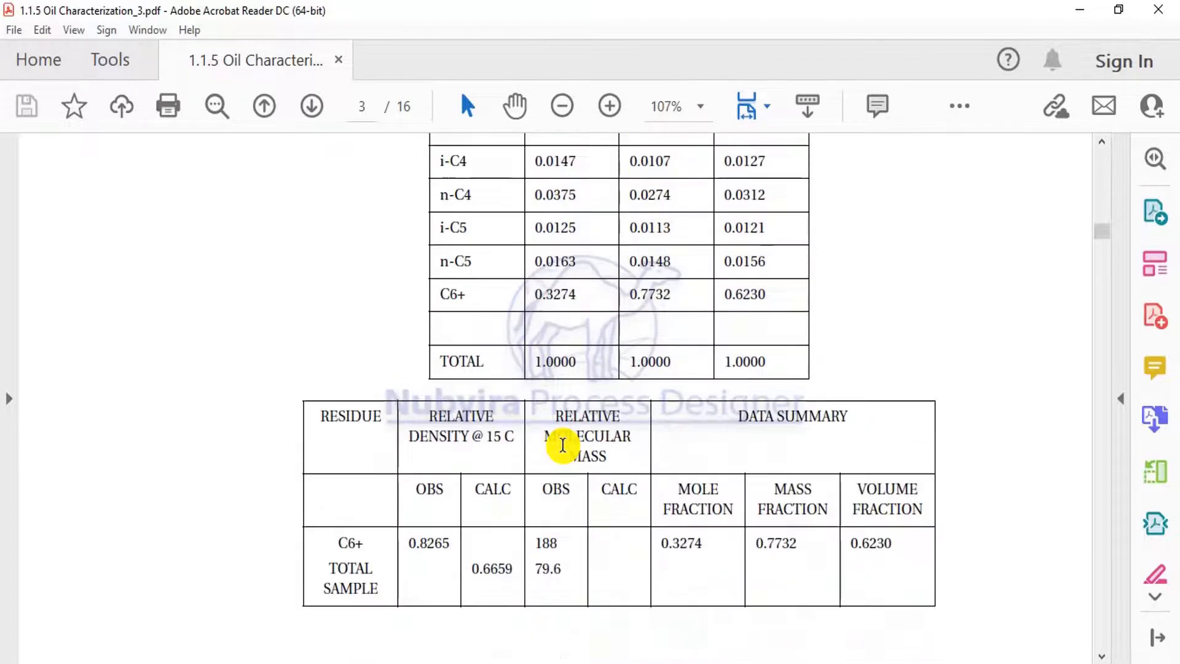
{"action": "scroll", "coordinate": [577, 540], "scroll_direction": "down", "scroll_amount": 16}
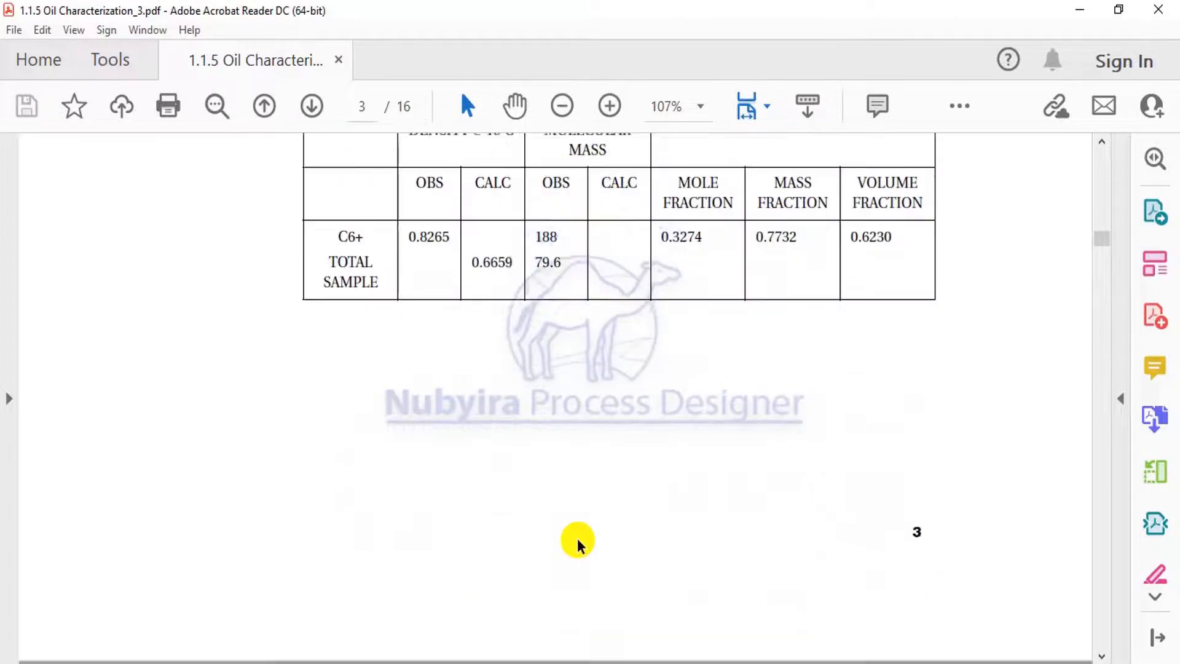
{"action": "scroll", "coordinate": [577, 540], "scroll_direction": "down", "scroll_amount": 17}
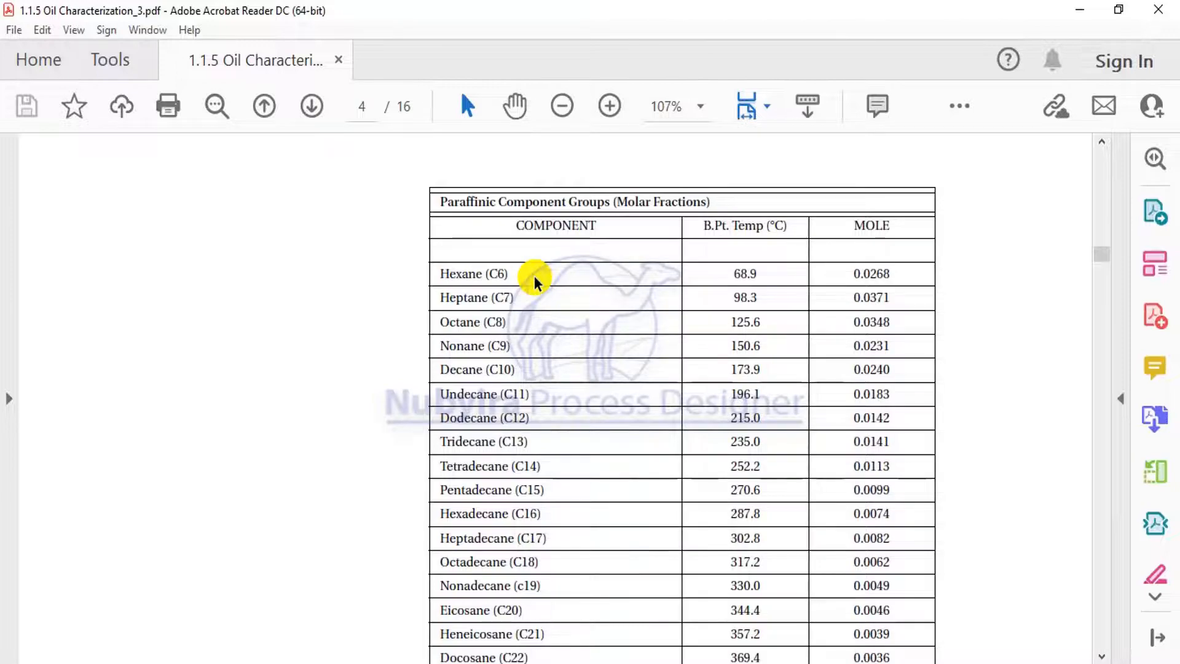
{"action": "scroll", "coordinate": [534, 277], "scroll_direction": "down", "scroll_amount": 11}
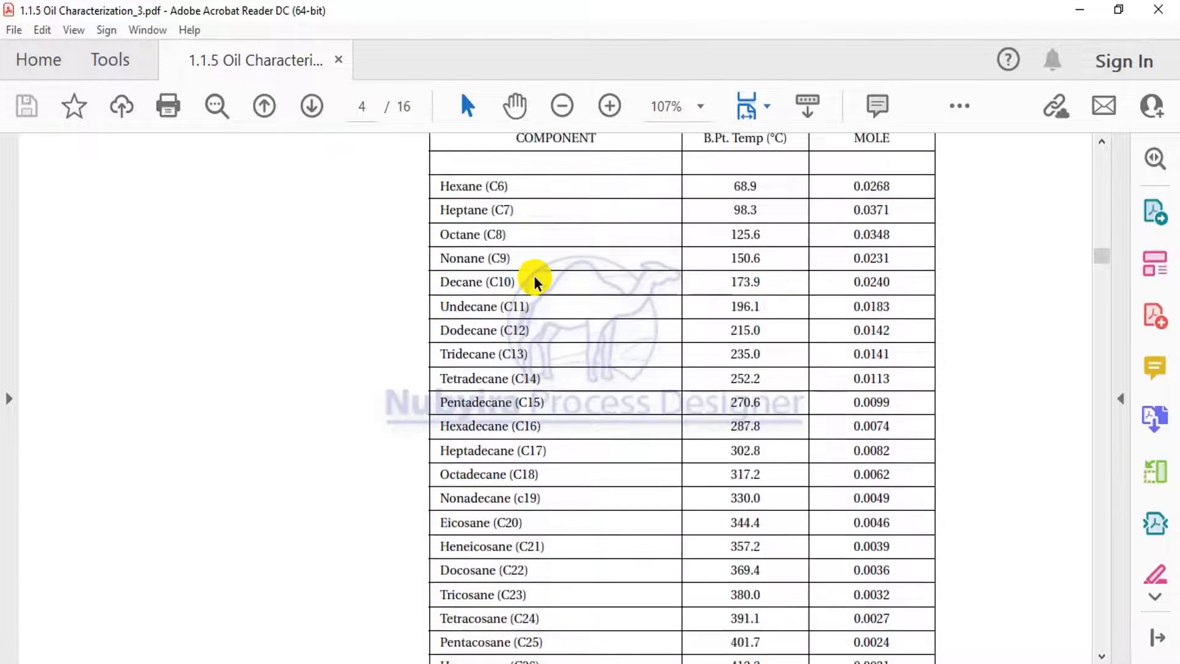
{"action": "scroll", "coordinate": [534, 276], "scroll_direction": "down", "scroll_amount": 17}
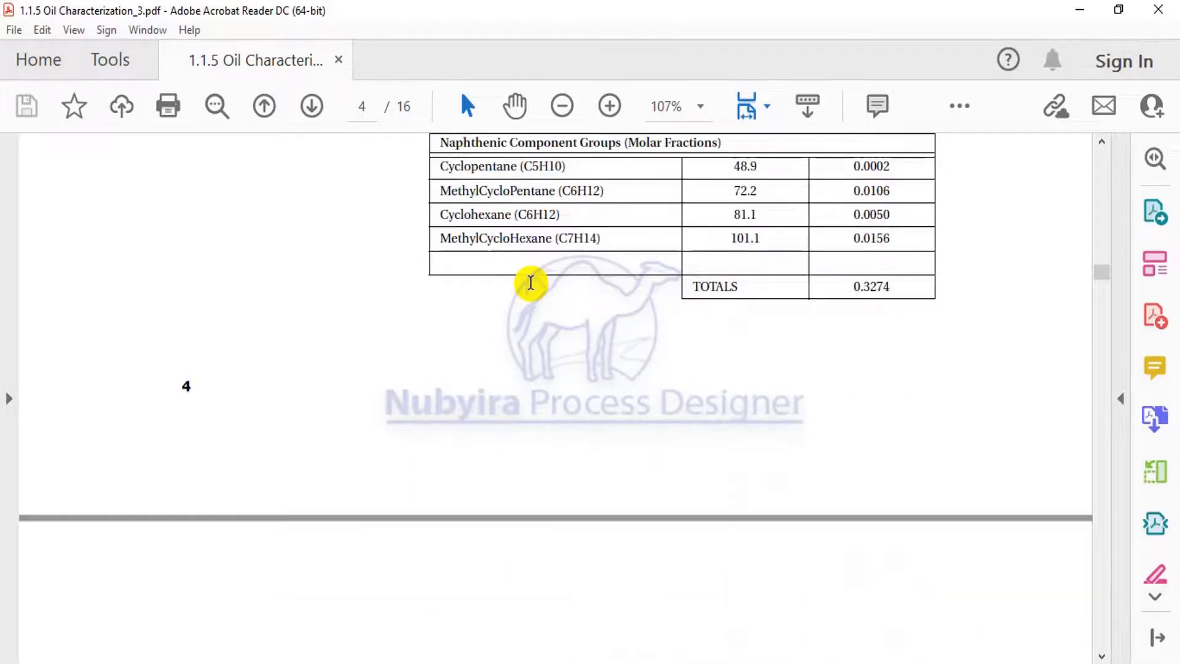
{"action": "scroll", "coordinate": [532, 289], "scroll_direction": "up", "scroll_amount": 10}
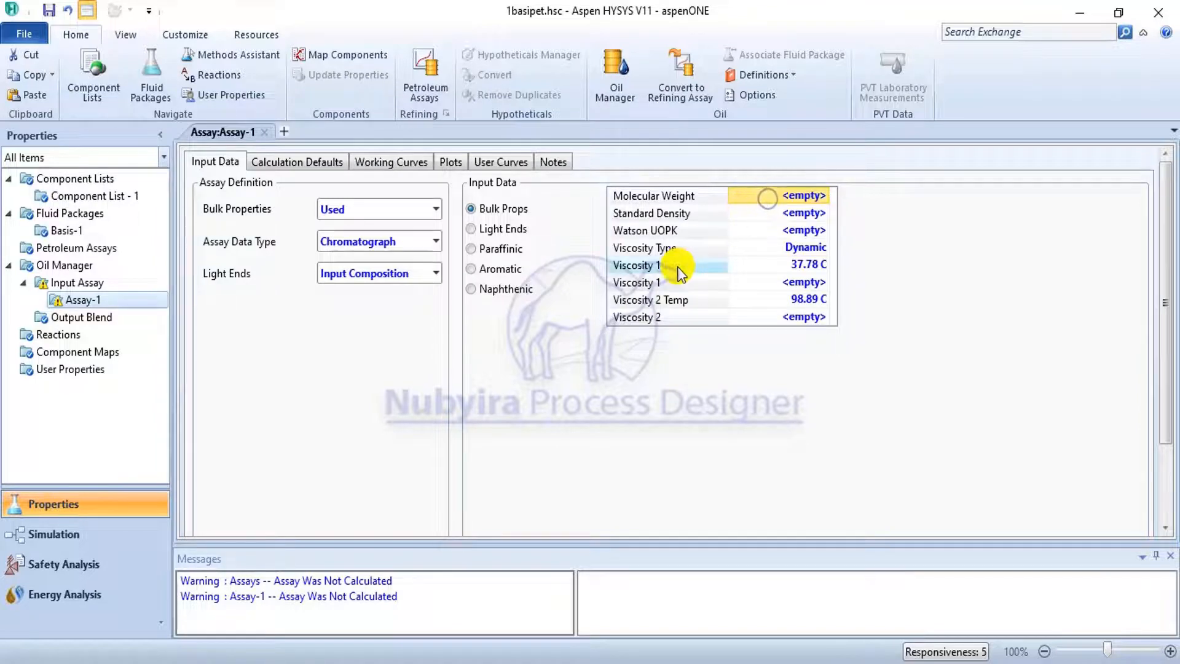
Back in HYSYS, set the bulk molecular weight to 79.6 and the standard density to 0.6659 SG_60/60api.
{"action": "type", "text": "79.6"}
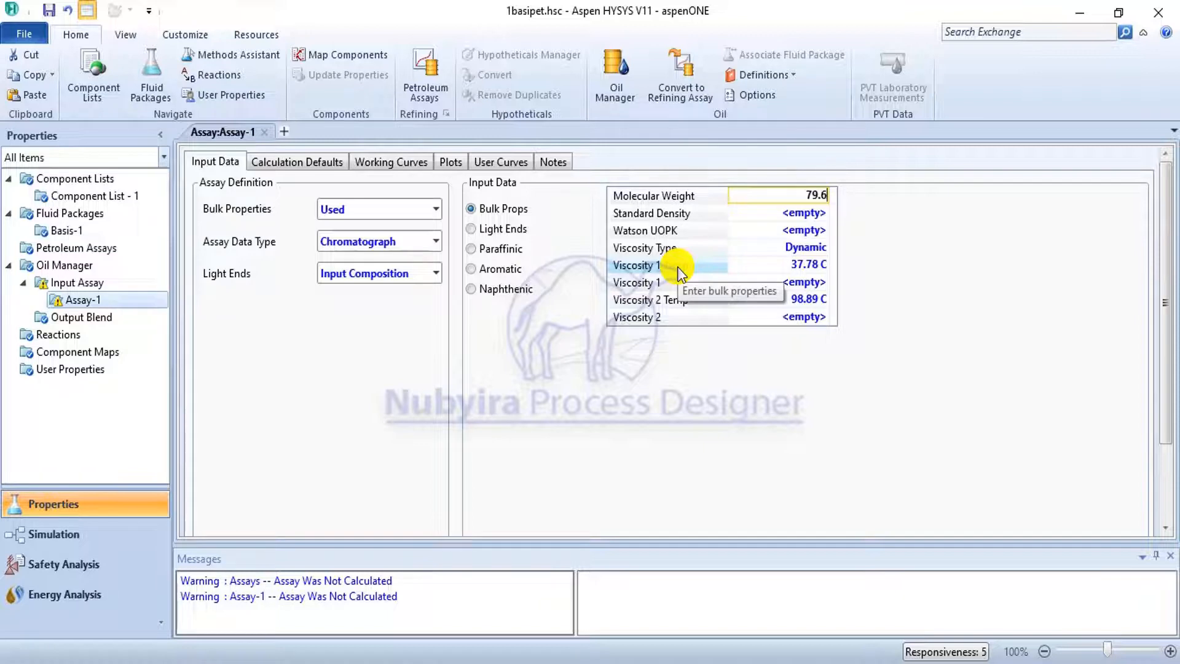
{"action": "left_click", "coordinate": [798, 210]}
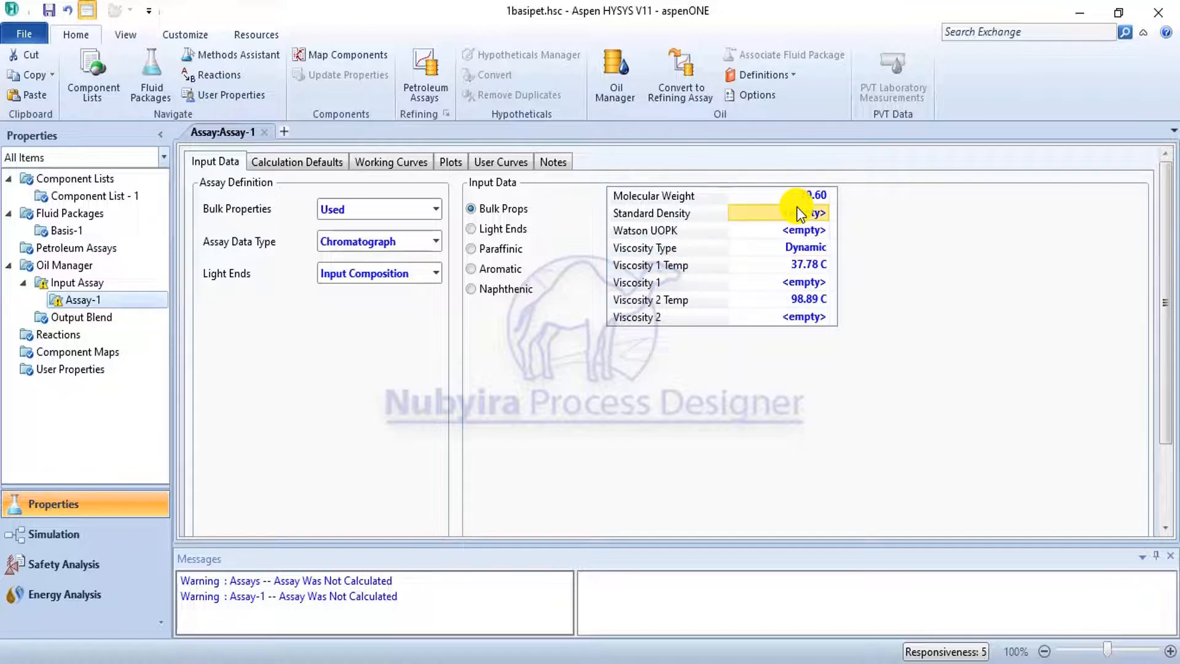
{"action": "type", "text": "0."}
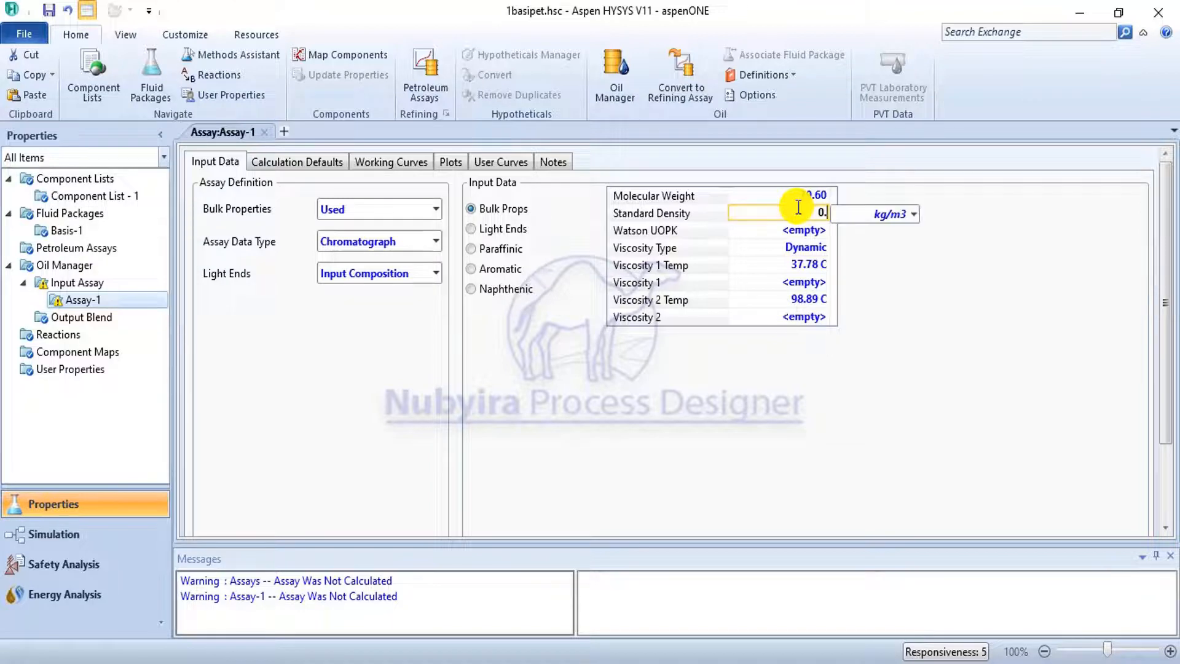
{"action": "type", "text": "6659"}
{"action": "left_click", "coordinate": [915, 212]}
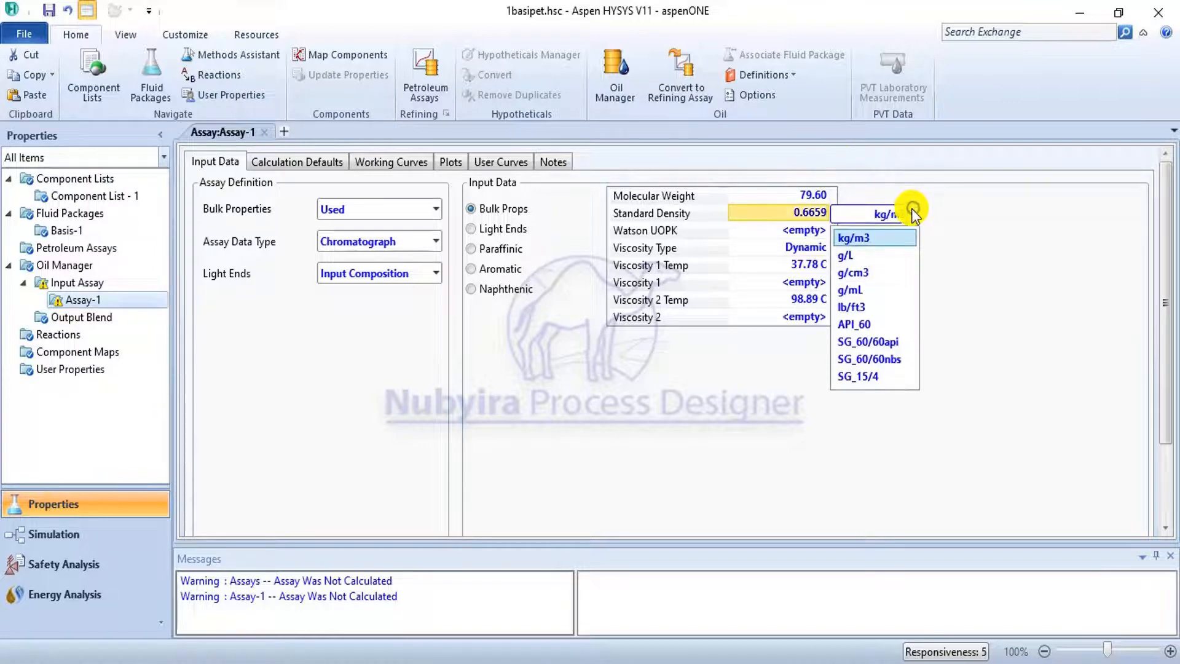
{"action": "left_click", "coordinate": [892, 342]}
{"action": "mouse_move", "coordinate": [784, 214]}
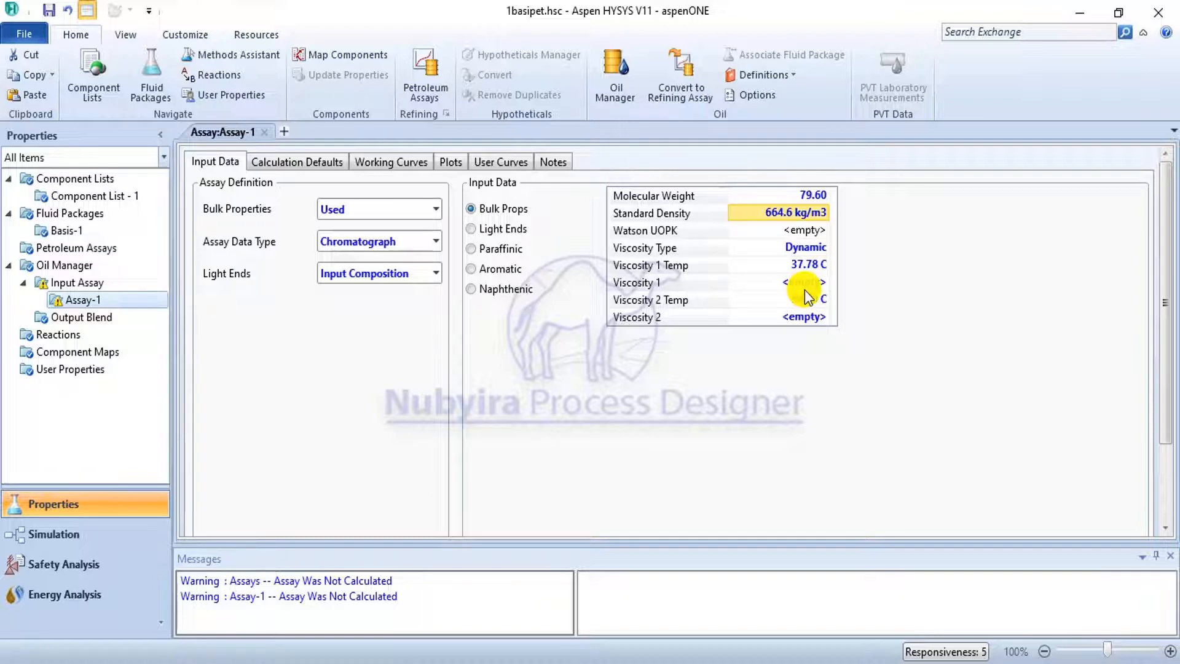
{"action": "mouse_move", "coordinate": [809, 299]}
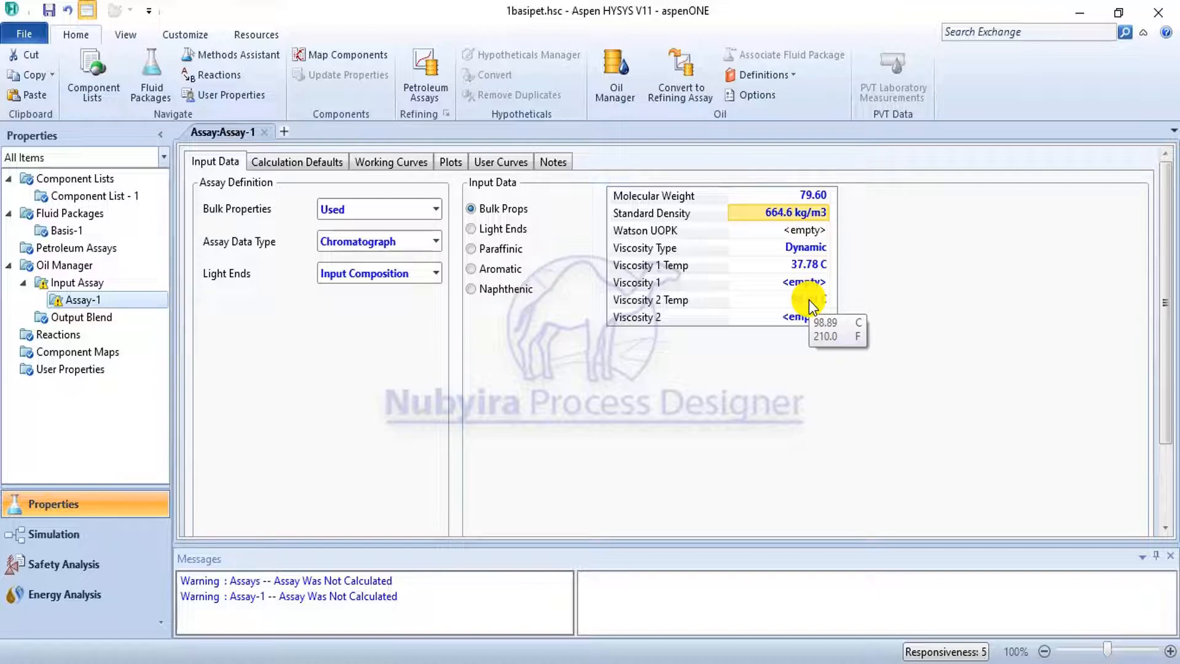
Paste the copied light ends compositions into the assay from methane downward, starting with methane 41.83, ethane 8.870 and propane 7.110.
{"action": "left_click", "coordinate": [488, 231]}
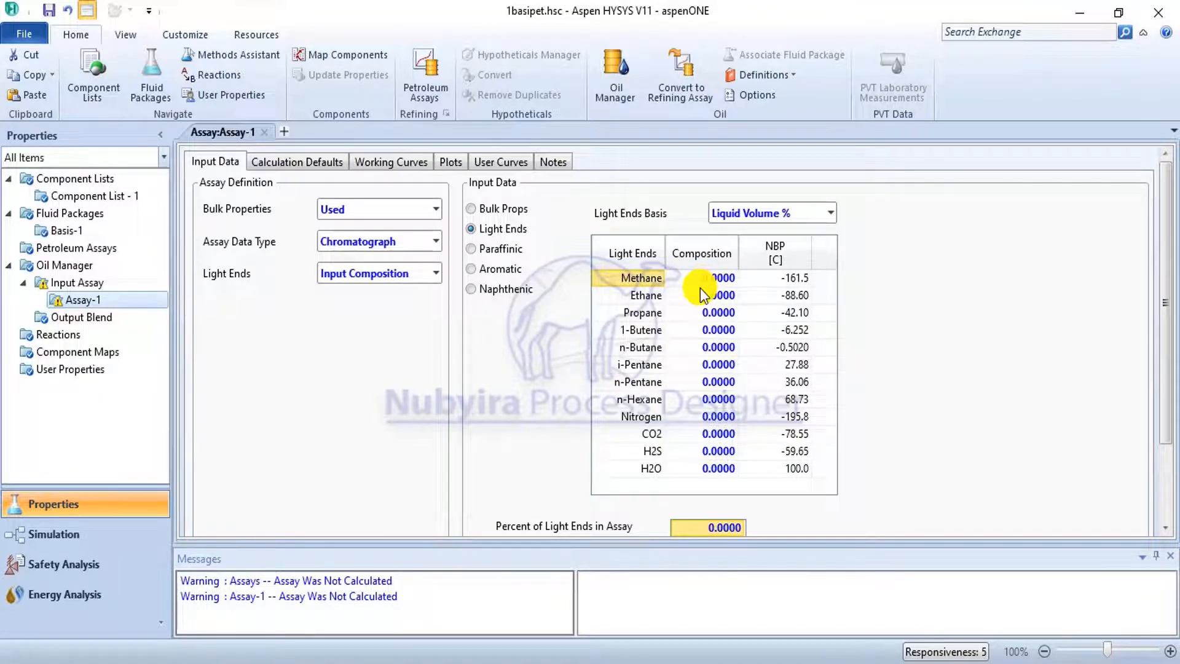
{"action": "key", "text": "super"}
{"action": "key", "text": "super"}
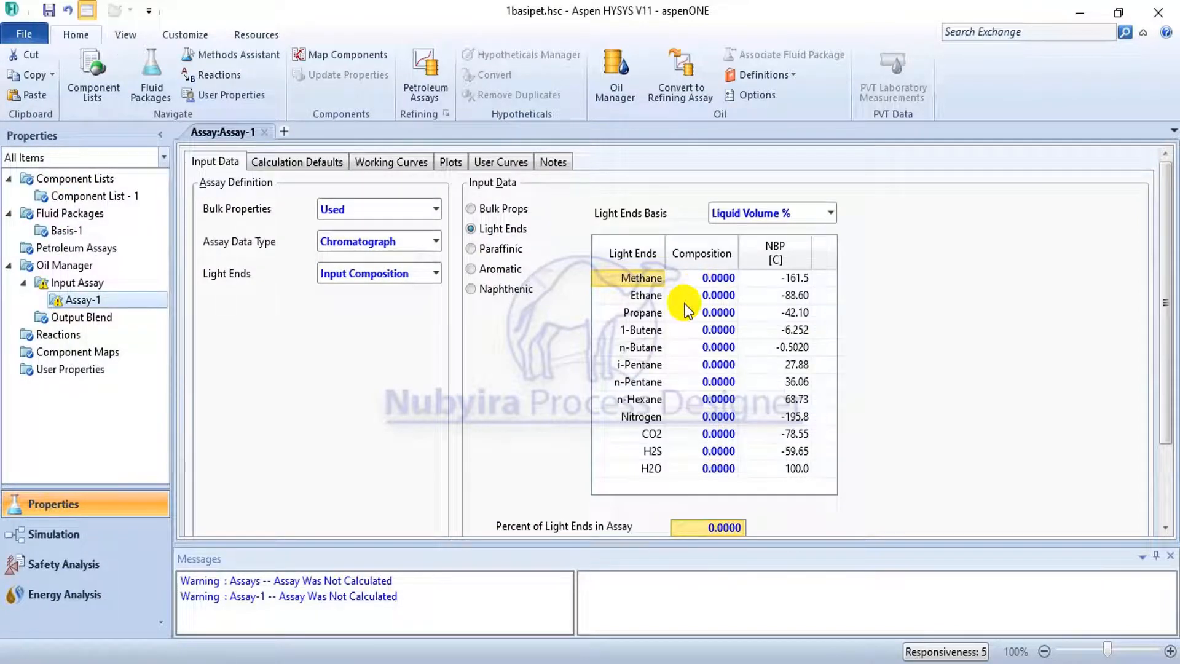
{"action": "left_click", "coordinate": [708, 279]}
{"action": "right_click", "coordinate": [709, 272]}
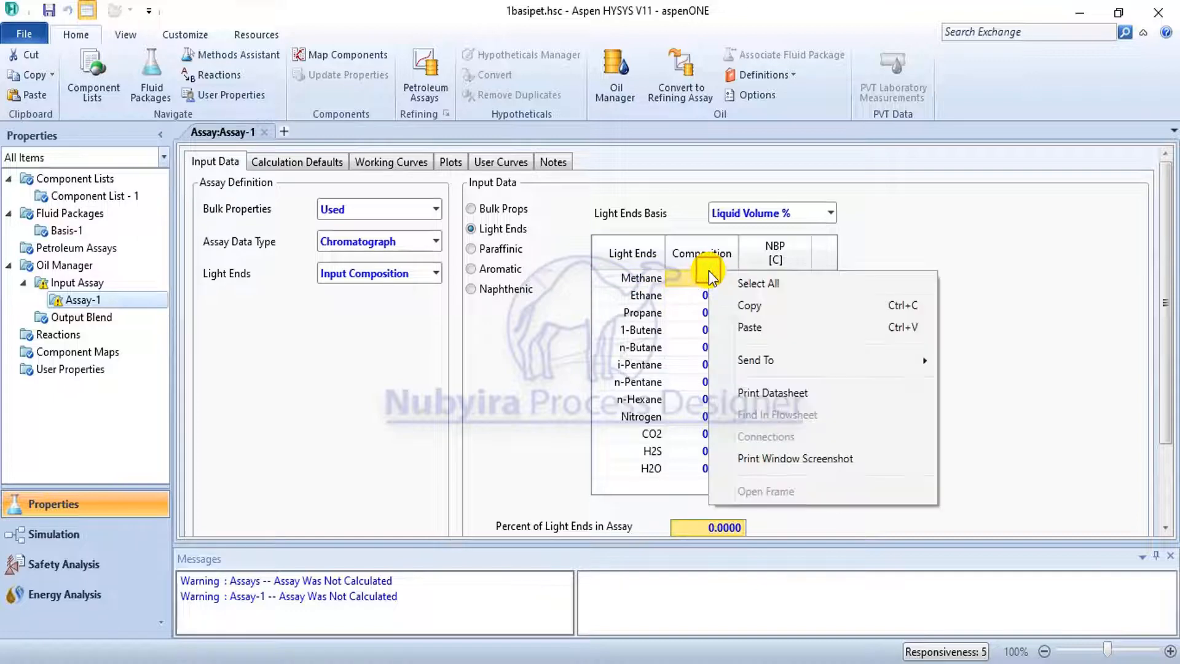
{"action": "left_click", "coordinate": [777, 327]}
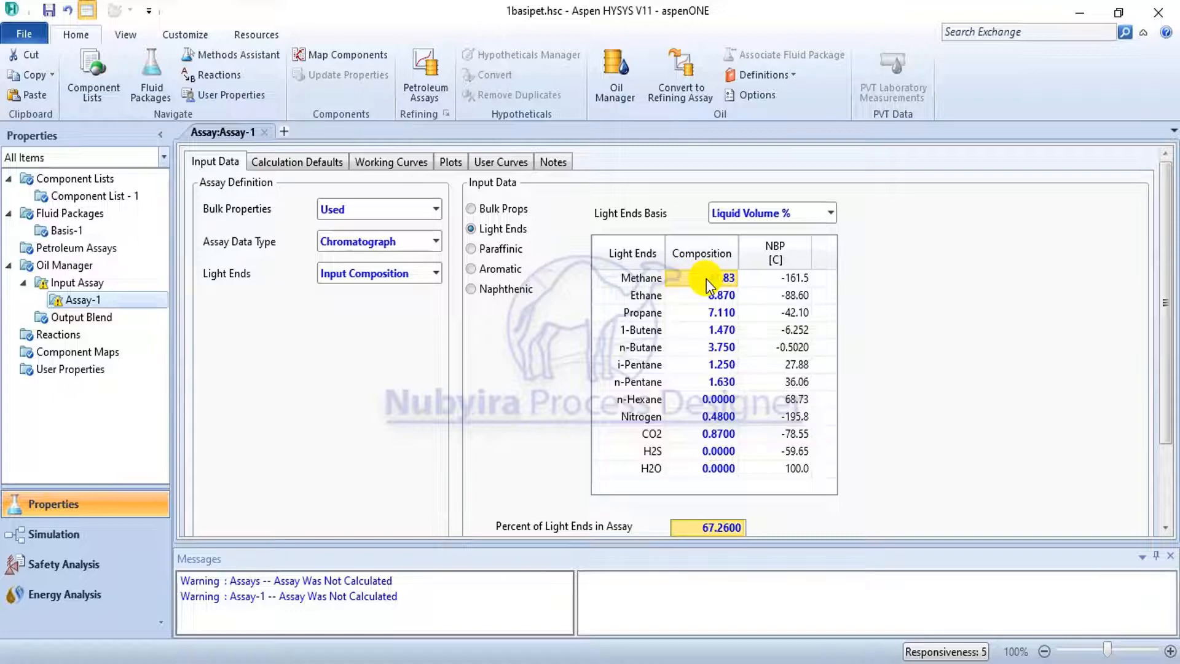
Set the light ends basis to Mole %.
{"action": "left_click", "coordinate": [832, 211]}
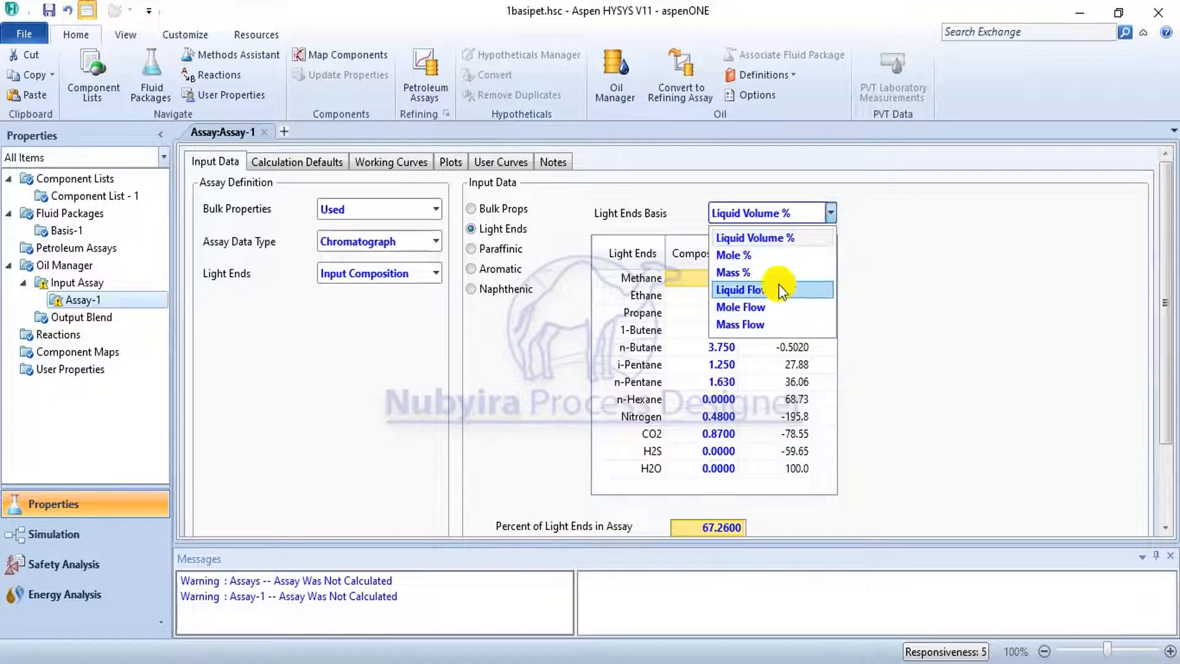
{"action": "left_click", "coordinate": [782, 257]}
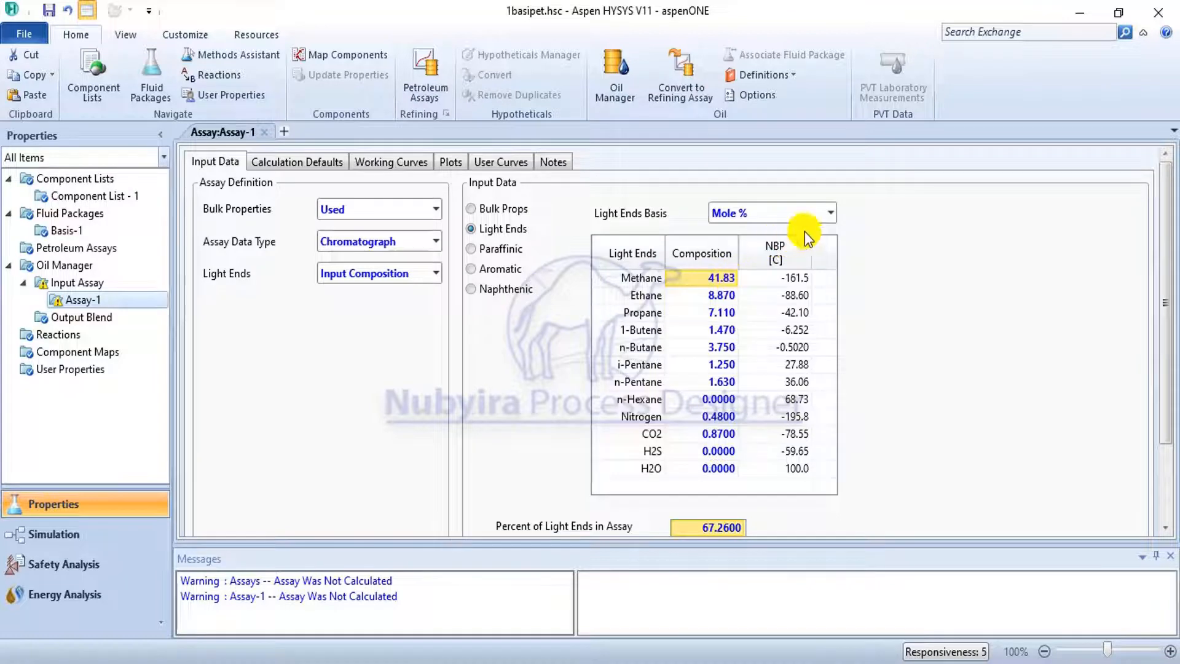
{"action": "left_click", "coordinate": [827, 215]}
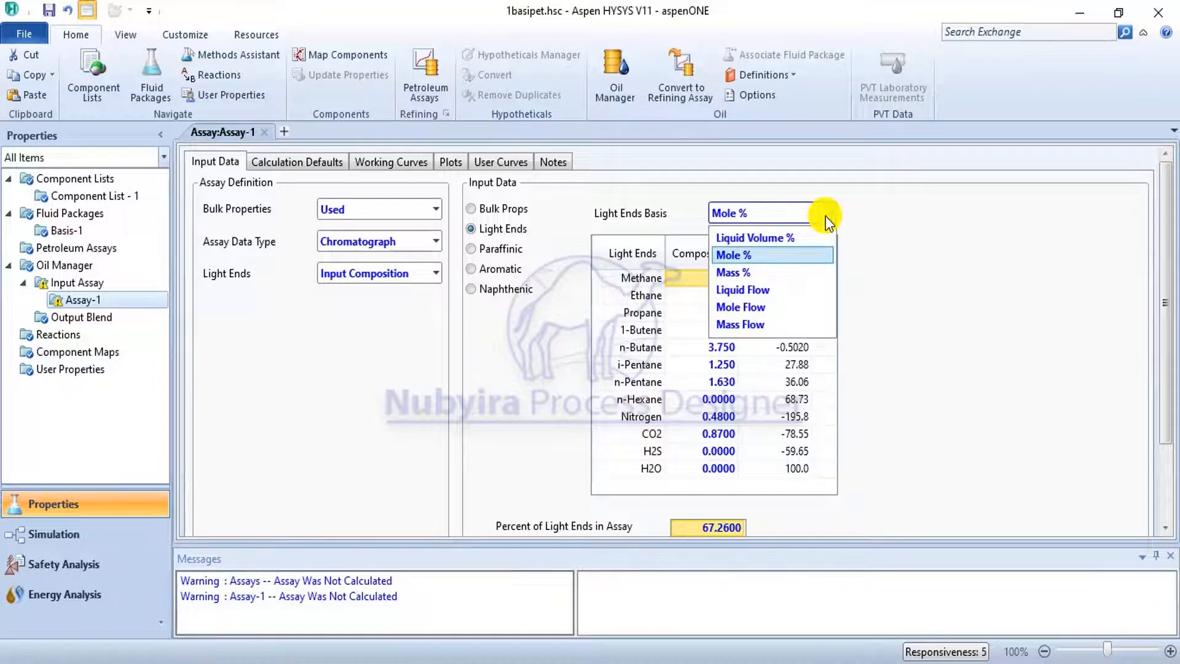
{"action": "left_click", "coordinate": [824, 216]}
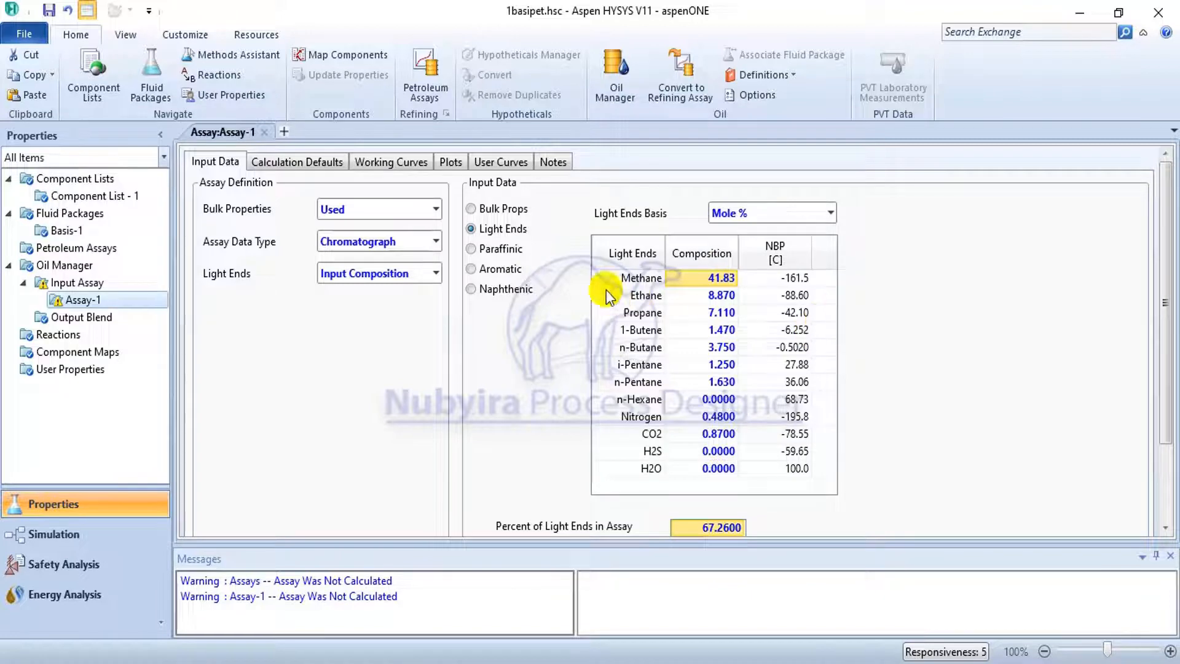
Paste the copied mole fractions into the paraffinic input data from Hexane (C6) downward, including heptane 0.0371, octane 0.0348 and nonane 0.0231.
{"action": "left_click", "coordinate": [506, 251]}
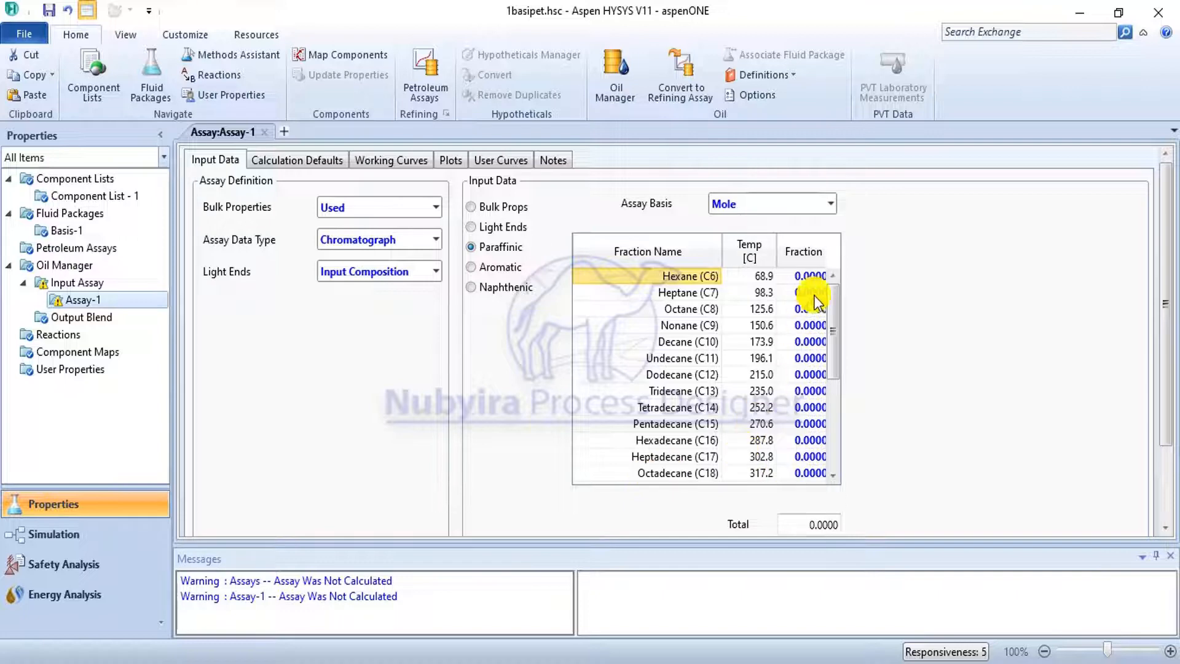
{"action": "left_click", "coordinate": [807, 276]}
{"action": "right_click", "coordinate": [807, 275]}
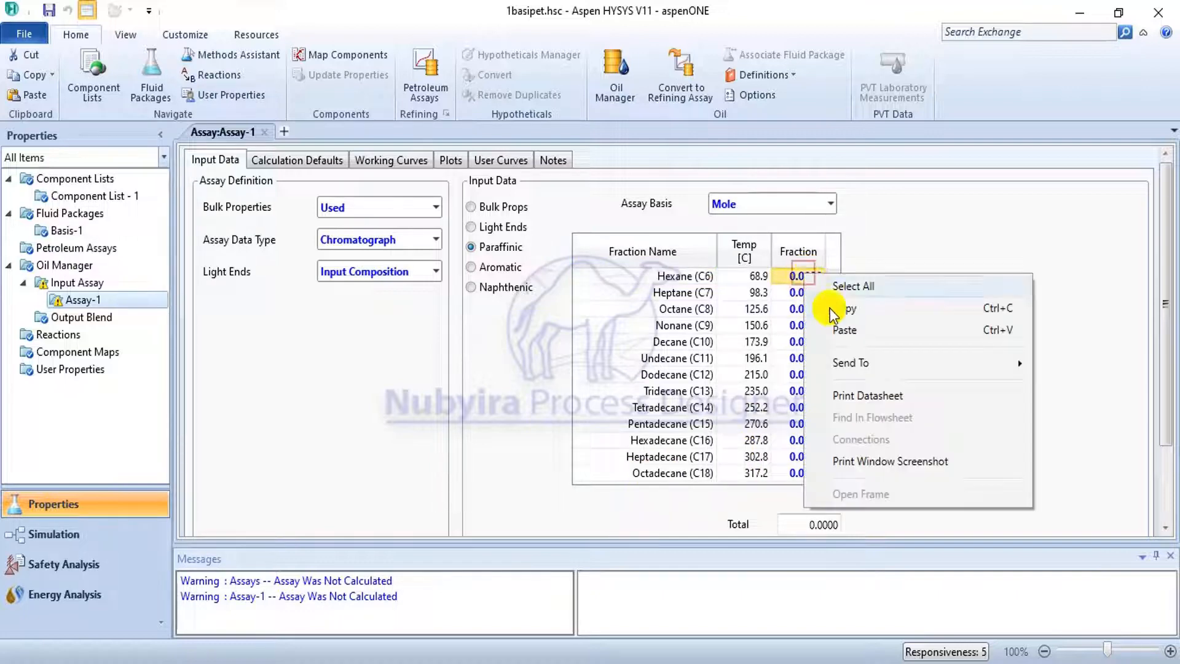
{"action": "left_click", "coordinate": [829, 327]}
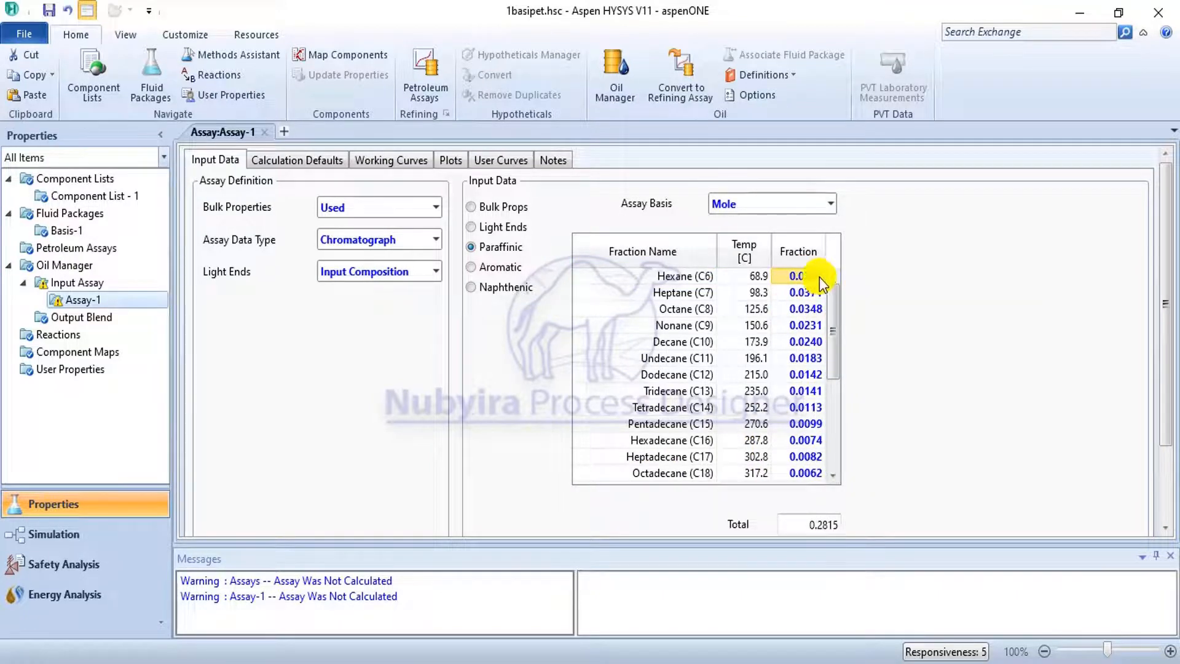
Paste the copied mole fractions into the aromatic input data: benzene 0.0004, toluene 0.0015, EBZ/p+m-xylene 0.0070, o-xylene 0.0028 and 1,2,4 TMbenzene 0.0028.
{"action": "scroll", "coordinate": [810, 312], "scroll_direction": "down", "scroll_amount": 4}
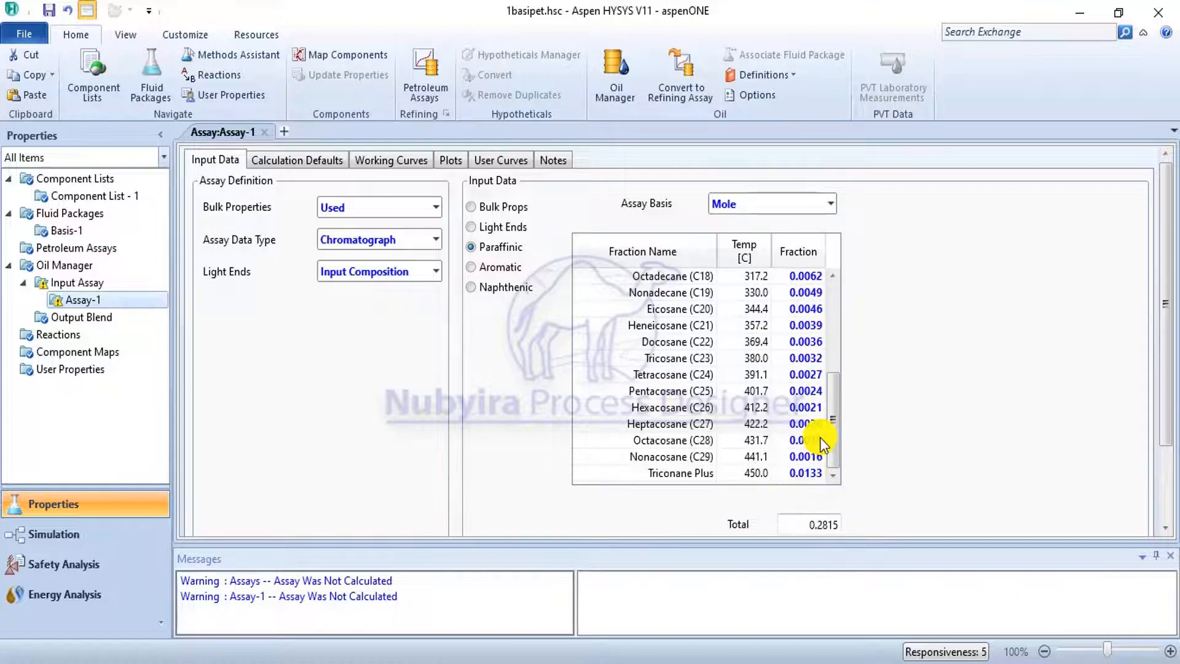
{"action": "scroll", "coordinate": [814, 437], "scroll_direction": "up", "scroll_amount": 2}
{"action": "scroll", "coordinate": [806, 411], "scroll_direction": "up", "scroll_amount": 2}
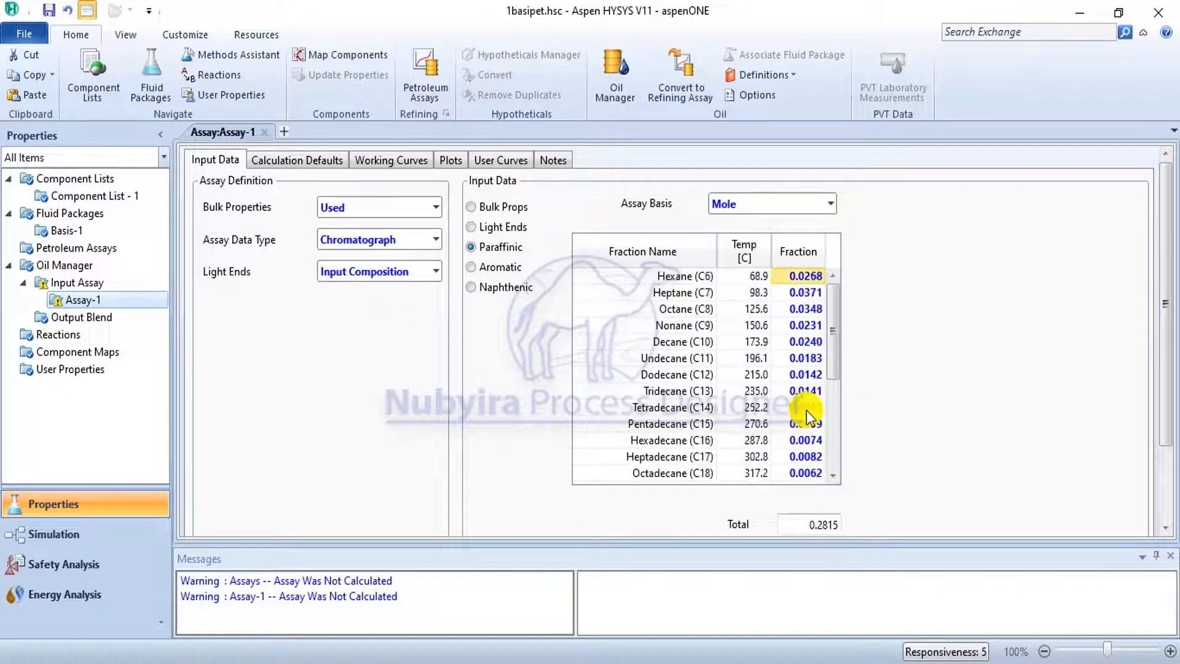
{"action": "left_click", "coordinate": [508, 266]}
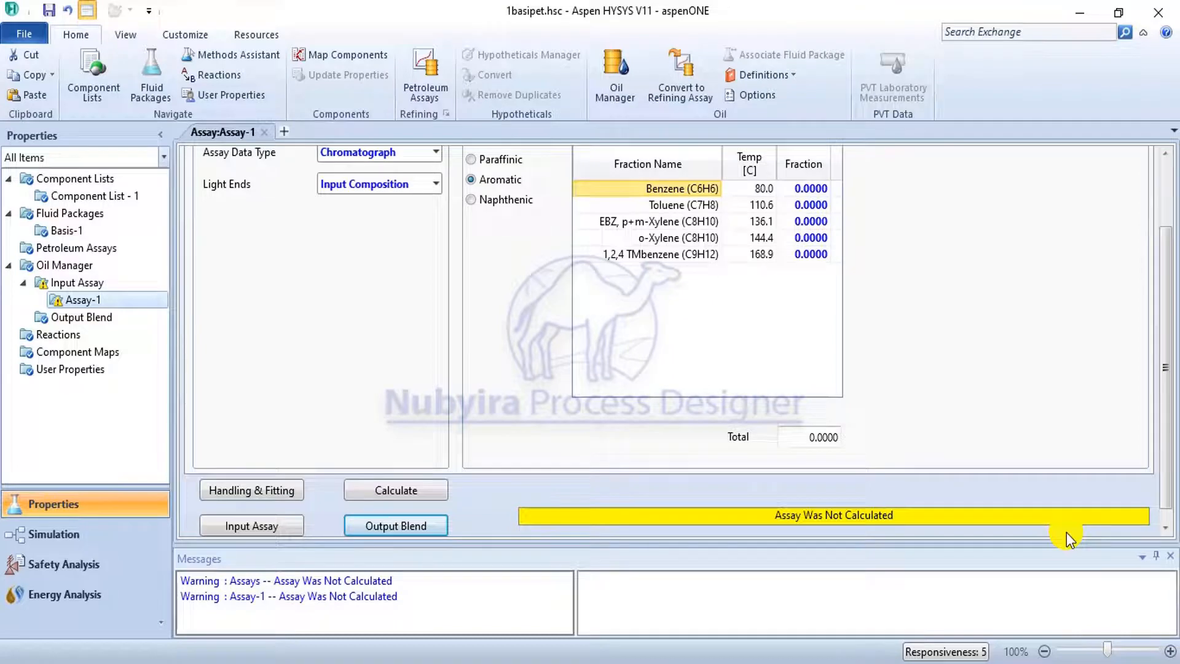
{"action": "right_click", "coordinate": [802, 188]}
{"action": "left_click", "coordinate": [849, 237]}
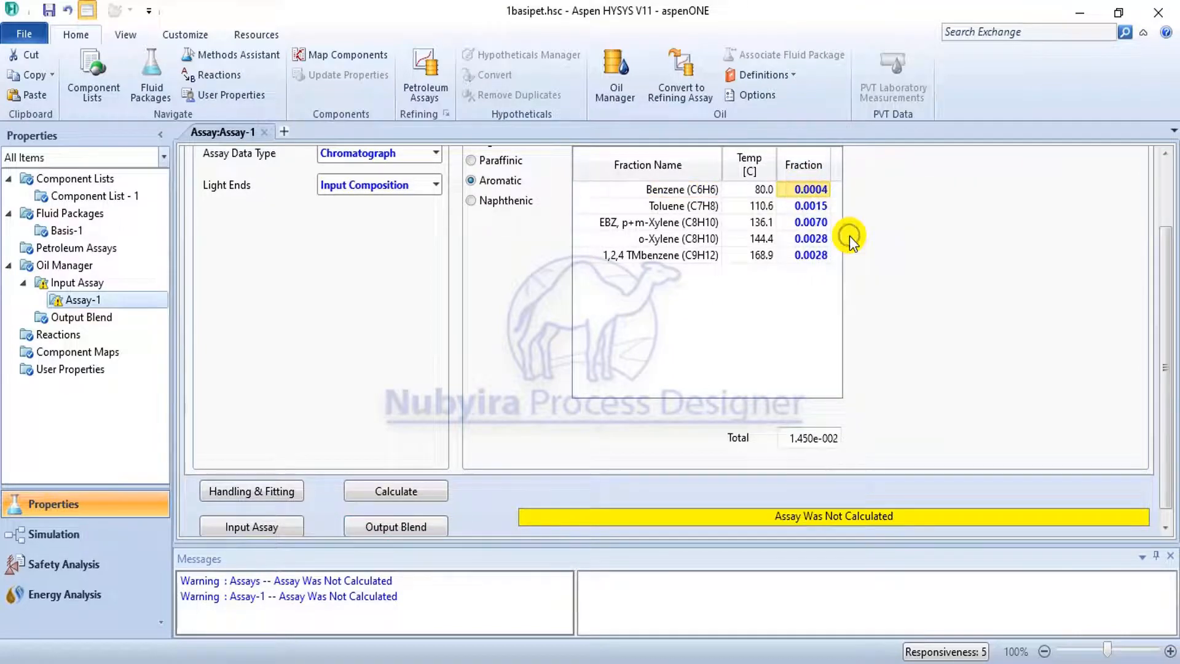
Paste the copied mole fractions into the naphthenic input data: cyclopentane 0.0002, Mclyclopentane 0.0106, cyclohexane 0.0050 and Mcyclohexane 0.0156.
{"action": "left_click", "coordinate": [494, 200]}
{"action": "scroll", "coordinate": [946, 307], "scroll_direction": "up", "scroll_amount": 2}
{"action": "left_click", "coordinate": [500, 268]}
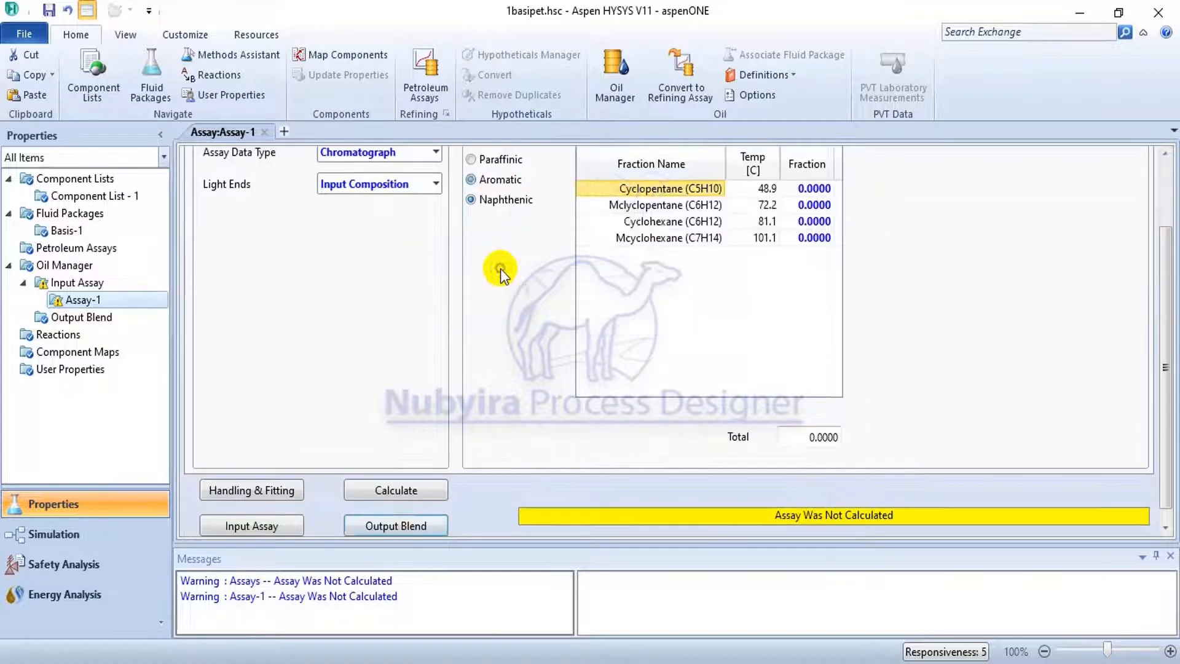
{"action": "scroll", "coordinate": [896, 245], "scroll_direction": "up", "scroll_amount": 2}
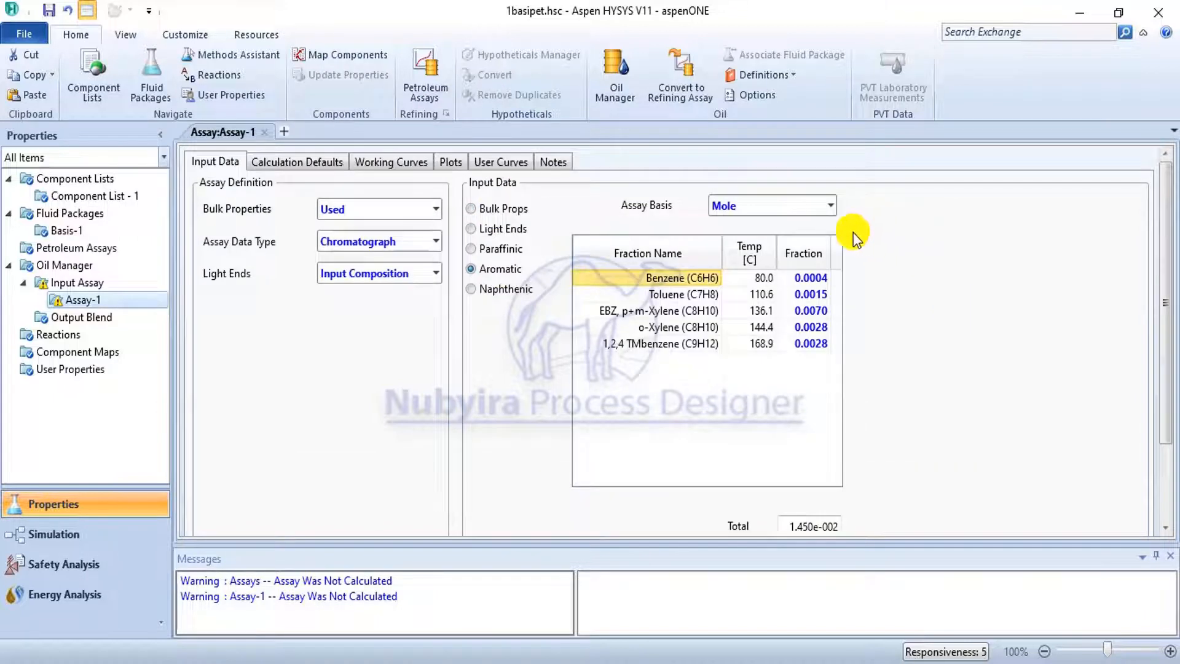
{"action": "left_click", "coordinate": [517, 286]}
{"action": "scroll", "coordinate": [933, 245], "scroll_direction": "up", "scroll_amount": 2}
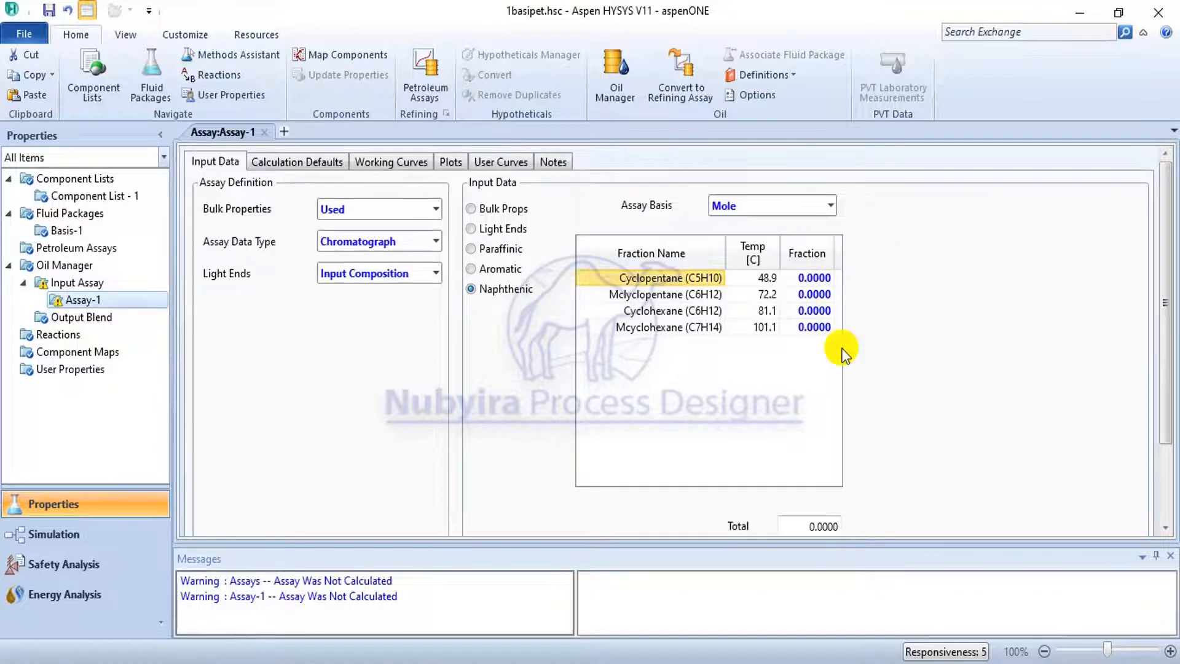
{"action": "left_click", "coordinate": [815, 284]}
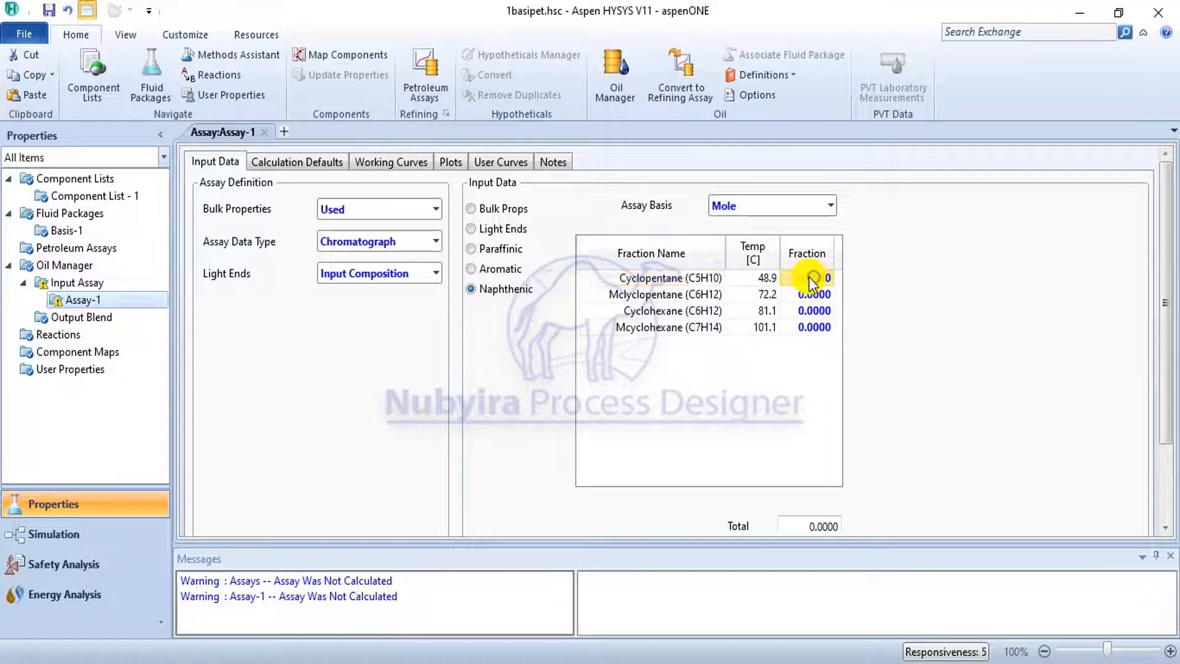
{"action": "right_click", "coordinate": [816, 281]}
{"action": "left_click", "coordinate": [862, 329]}
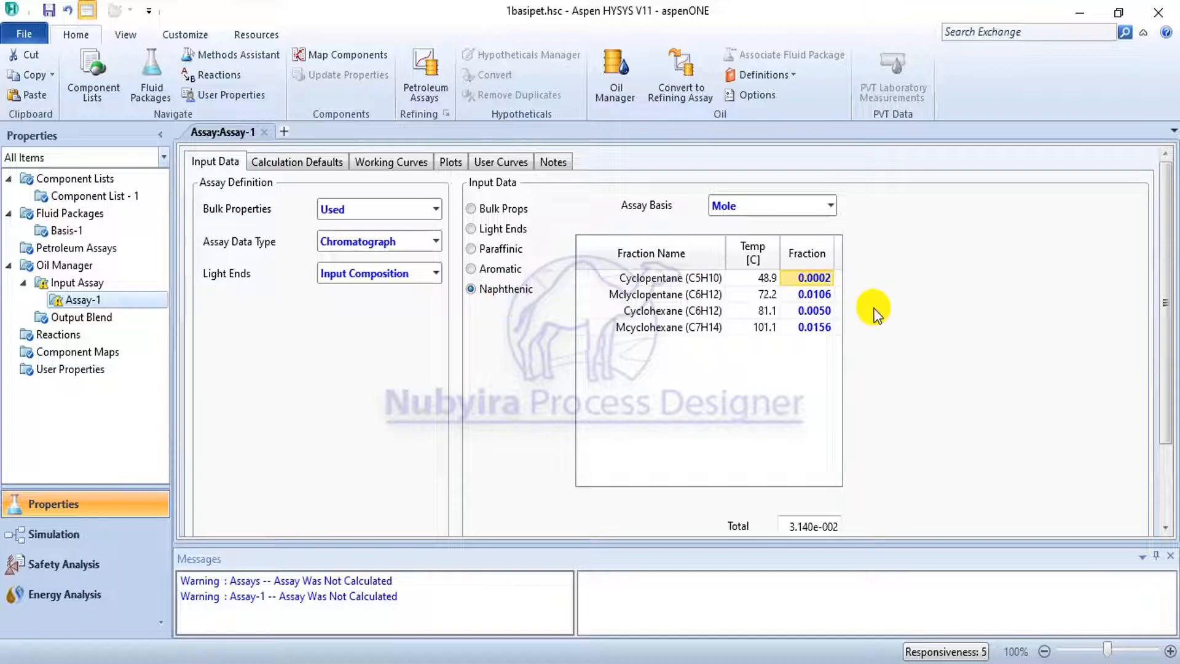
Review the assay's calculation defaults, including the barometric pressure correction and the extrapolation methods available for molecular weight.
{"action": "scroll", "coordinate": [531, 301], "scroll_direction": "down", "scroll_amount": 3}
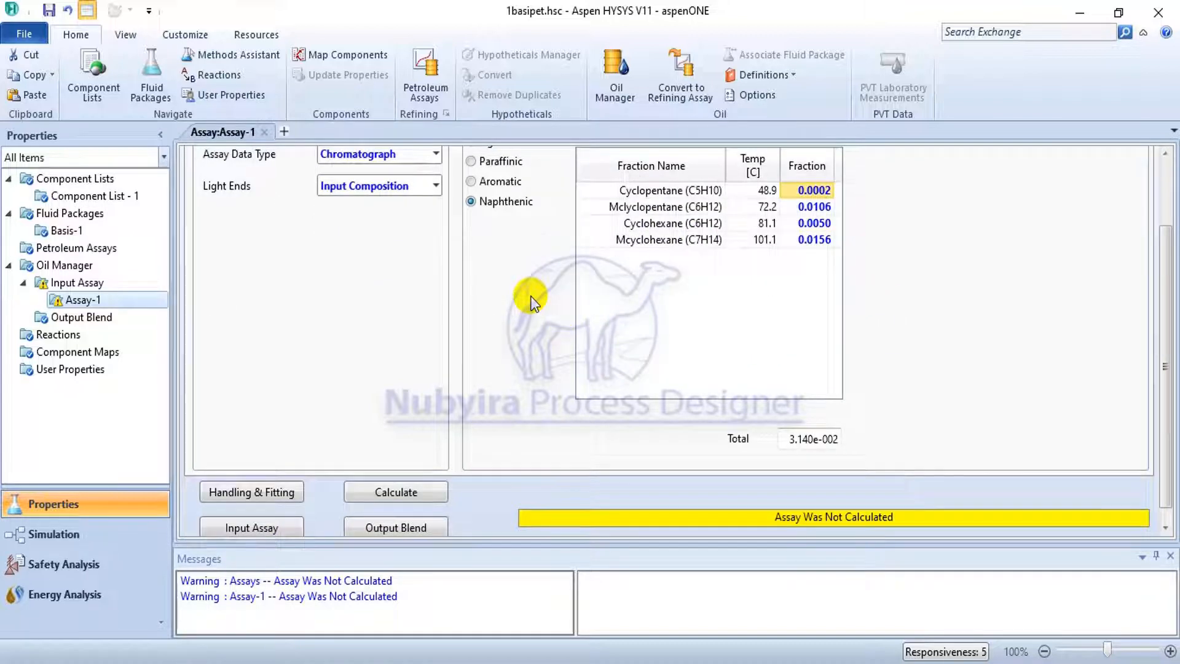
{"action": "scroll", "coordinate": [530, 300], "scroll_direction": "up", "scroll_amount": 3}
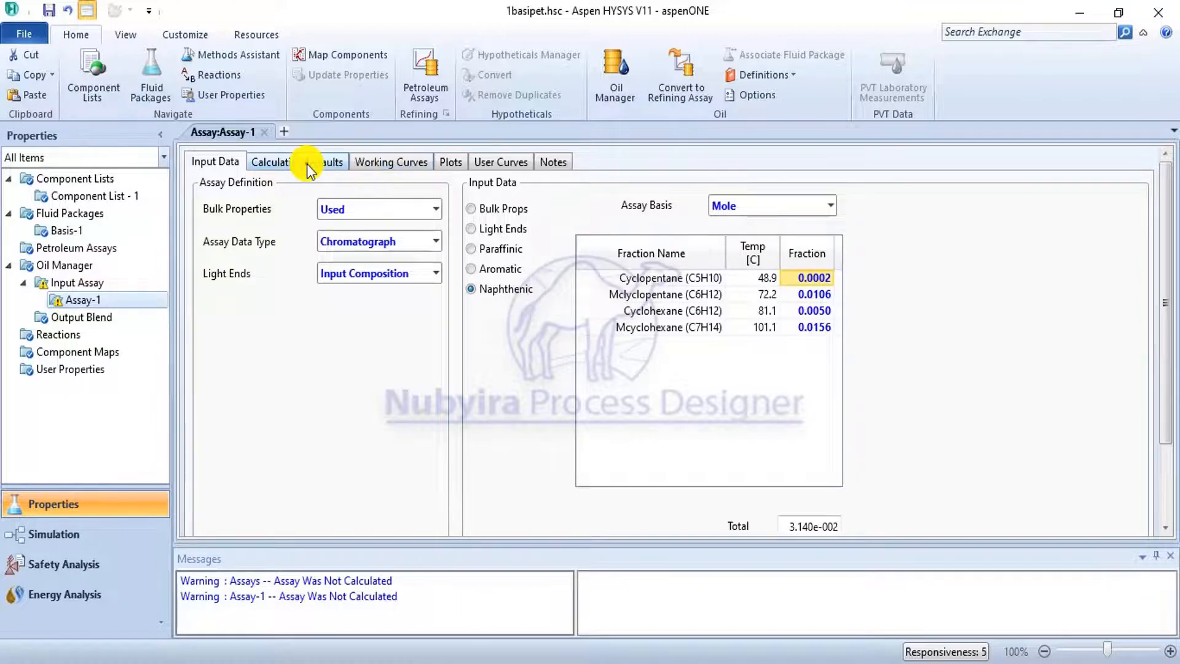
{"action": "left_click", "coordinate": [308, 163]}
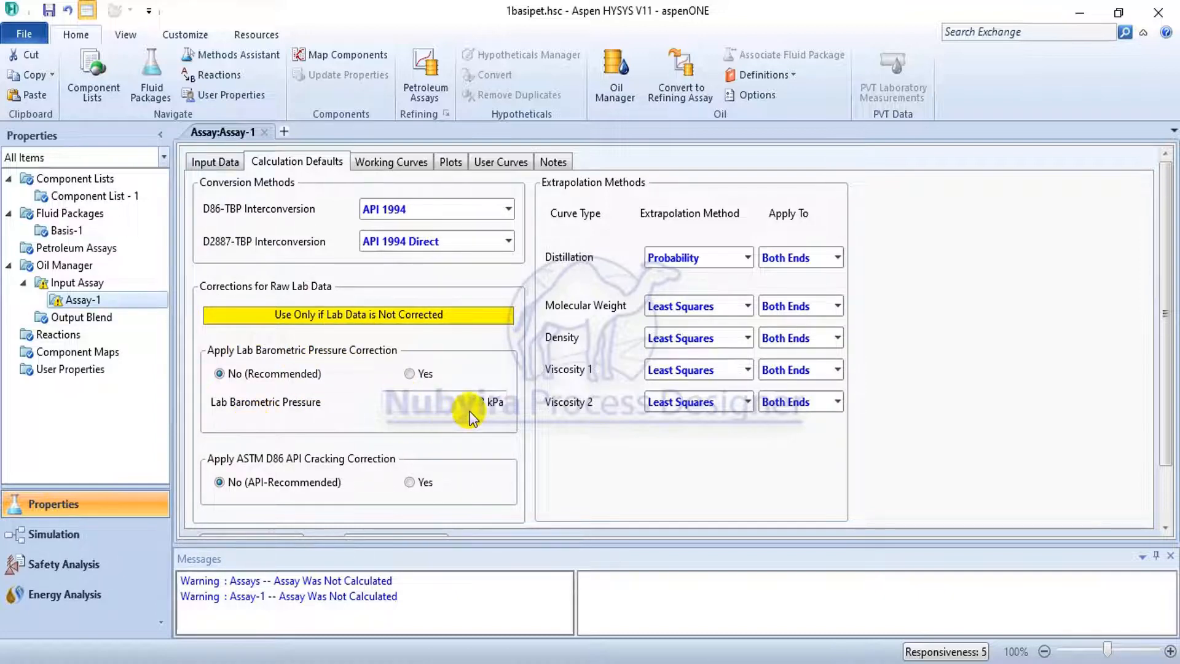
{"action": "mouse_move", "coordinate": [471, 418]}
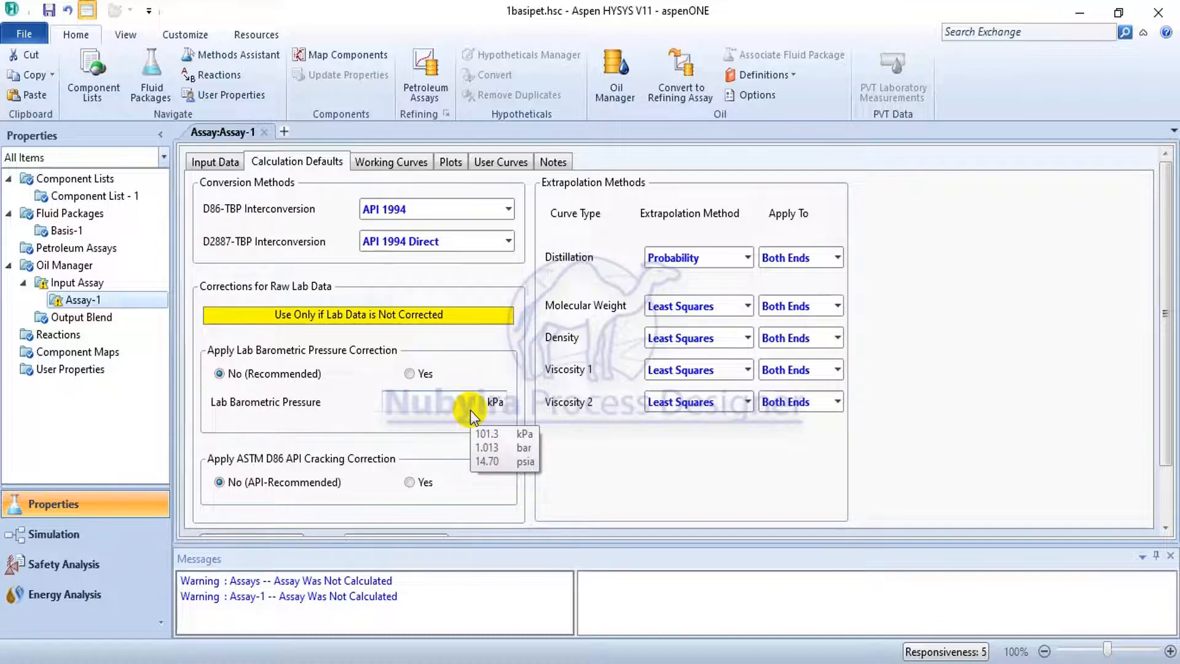
{"action": "scroll", "coordinate": [470, 369], "scroll_direction": "down", "scroll_amount": 2}
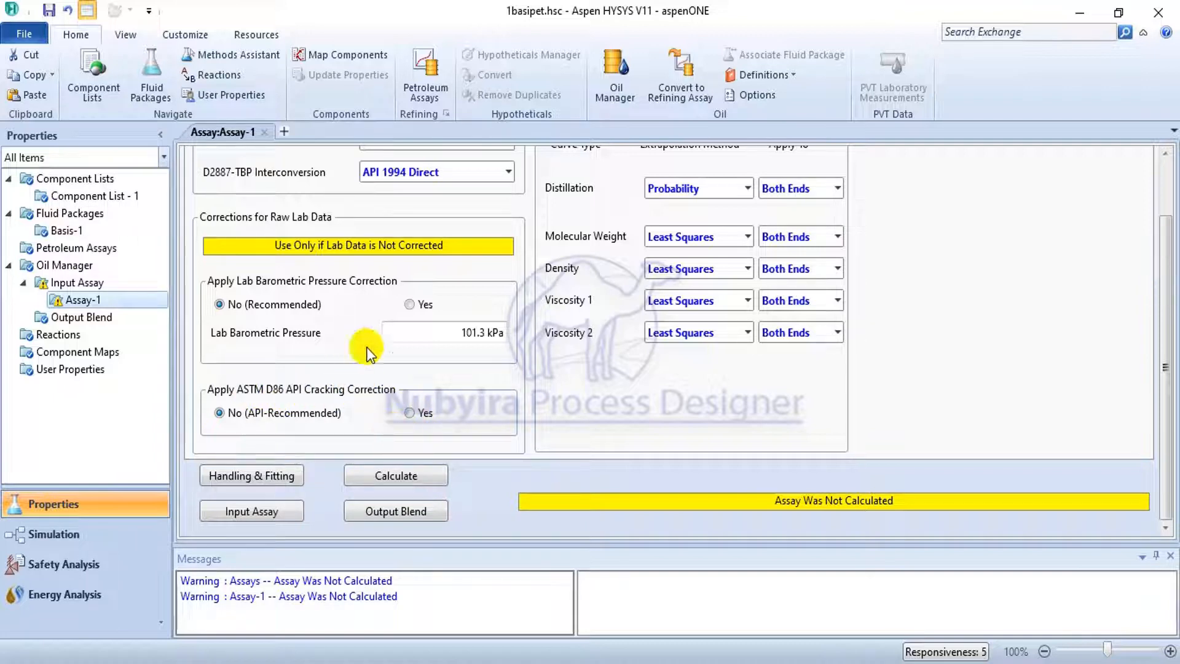
{"action": "scroll", "coordinate": [472, 389], "scroll_direction": "up", "scroll_amount": 2}
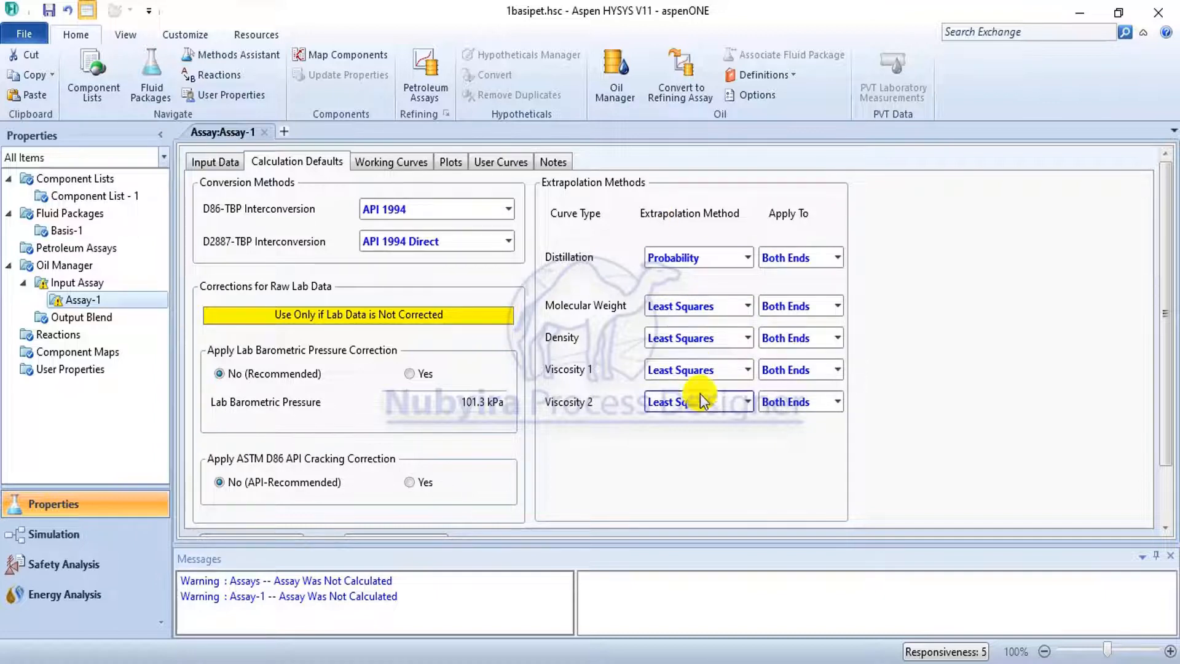
{"action": "left_click", "coordinate": [745, 307]}
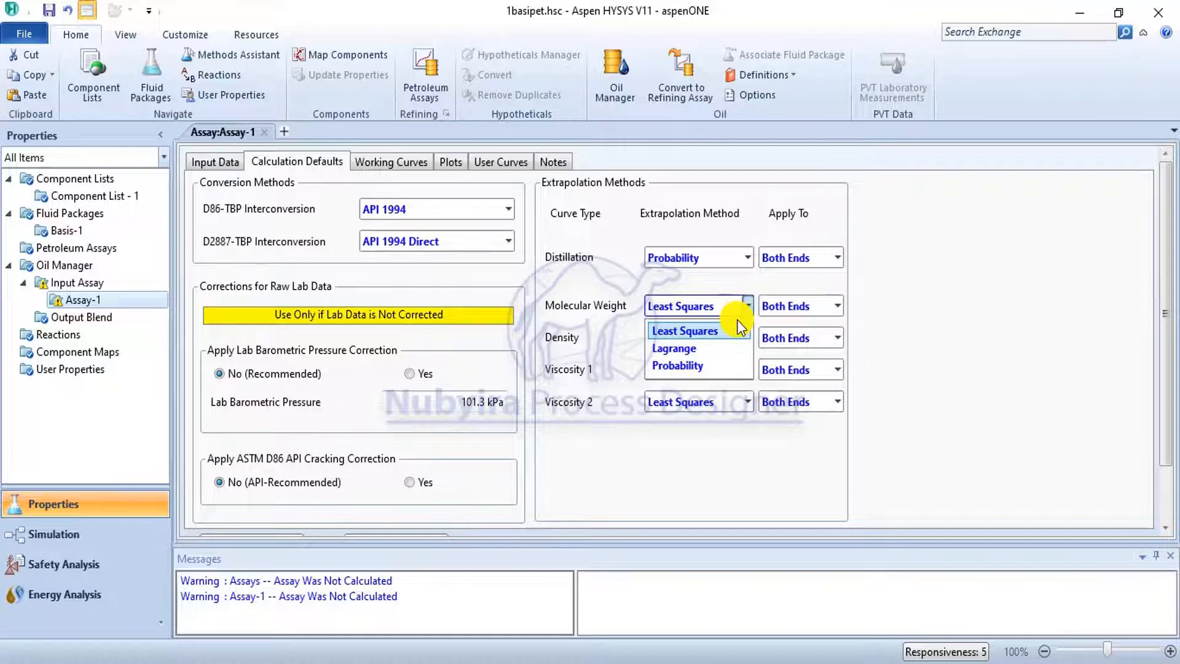
{"action": "left_click", "coordinate": [734, 278]}
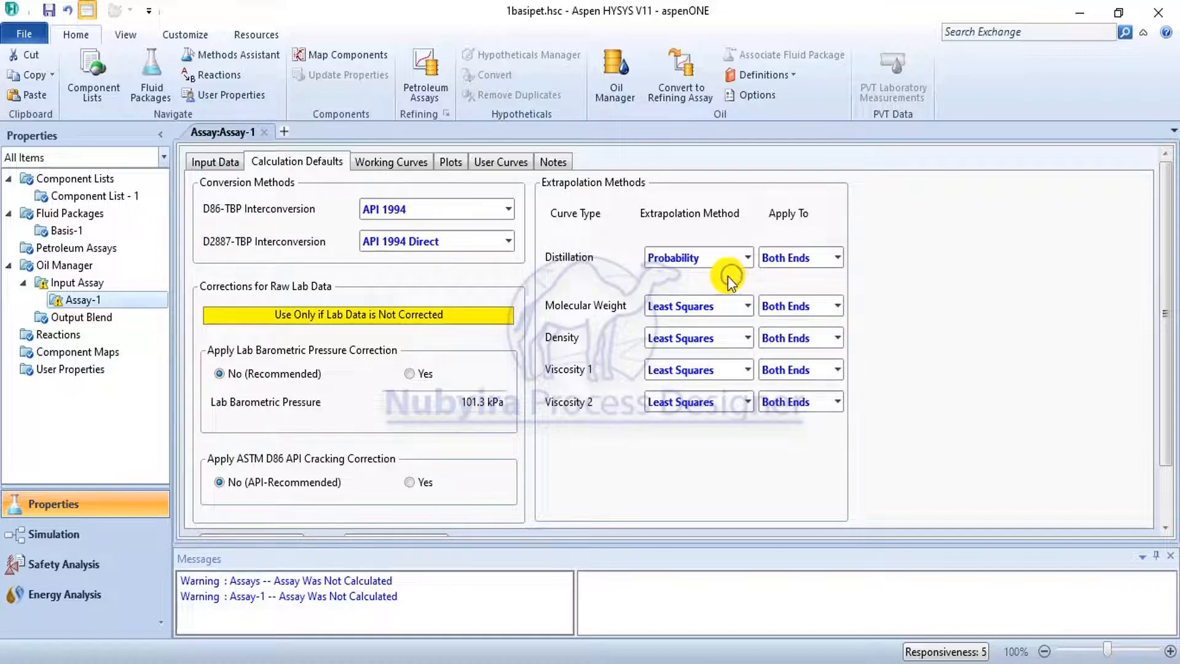
Examine the assay's working curves table, the viscosity temperatures in the bulk properties and the input chromatograph plot.
{"action": "left_click", "coordinate": [391, 164]}
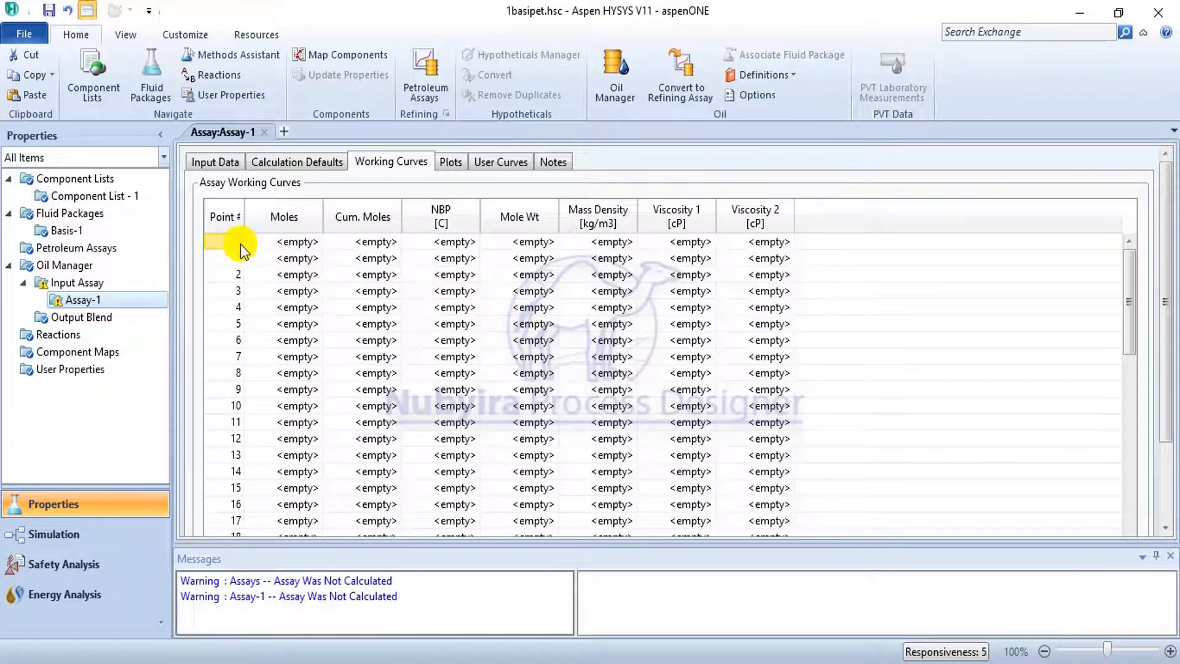
{"action": "scroll", "coordinate": [261, 310], "scroll_direction": "down", "scroll_amount": 2}
{"action": "scroll", "coordinate": [261, 310], "scroll_direction": "down", "scroll_amount": 8}
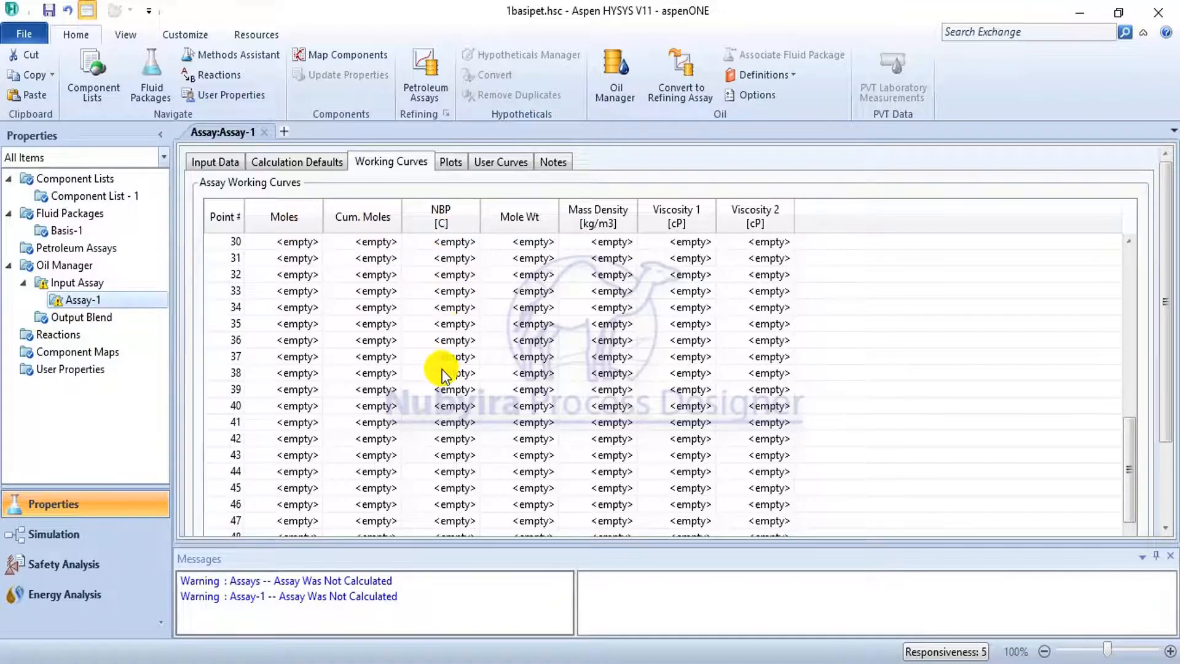
{"action": "scroll", "coordinate": [455, 345], "scroll_direction": "down", "scroll_amount": 2}
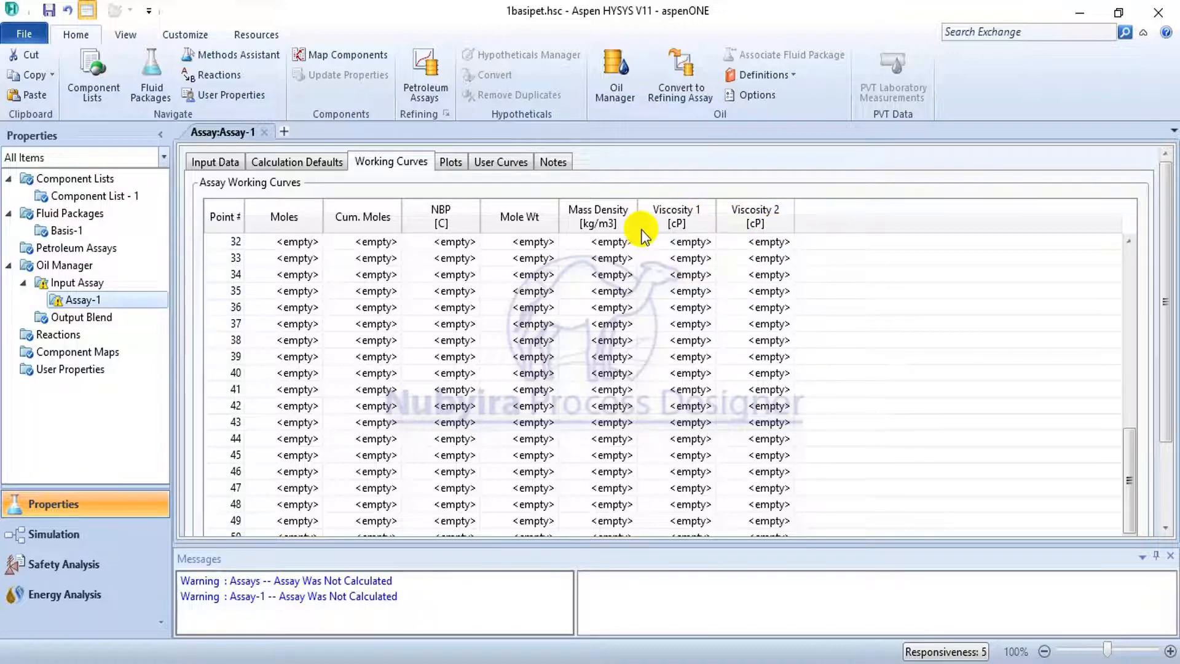
{"action": "left_click", "coordinate": [231, 163]}
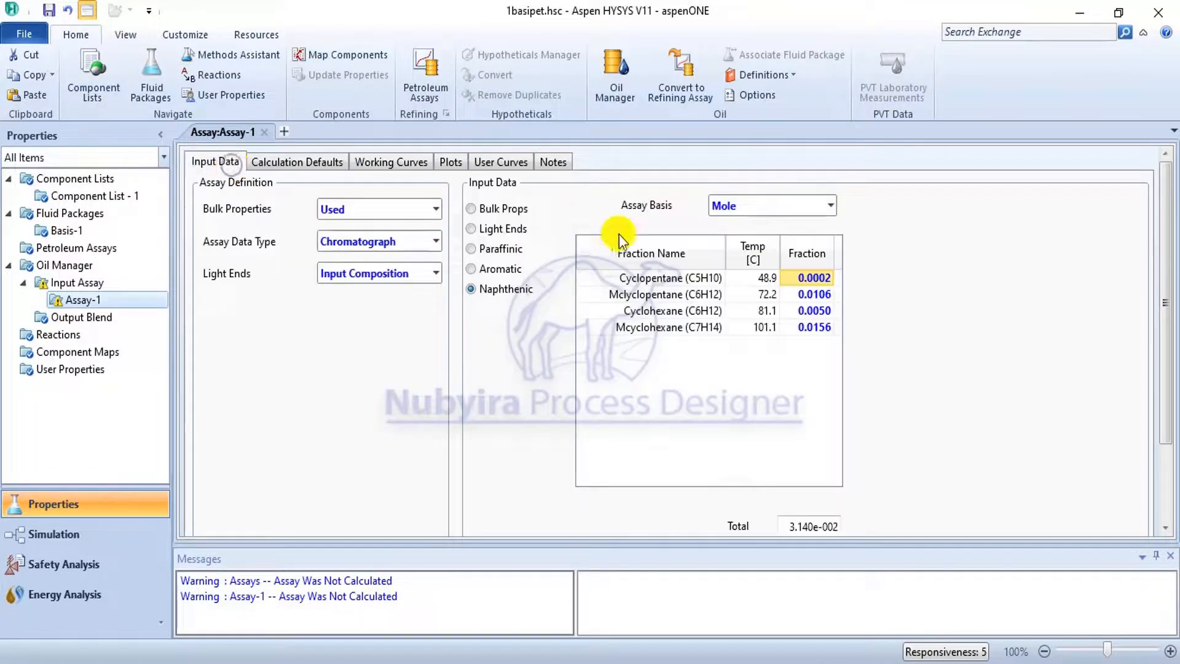
{"action": "left_click", "coordinate": [509, 212]}
{"action": "scroll", "coordinate": [509, 213], "scroll_direction": "down", "scroll_amount": 2}
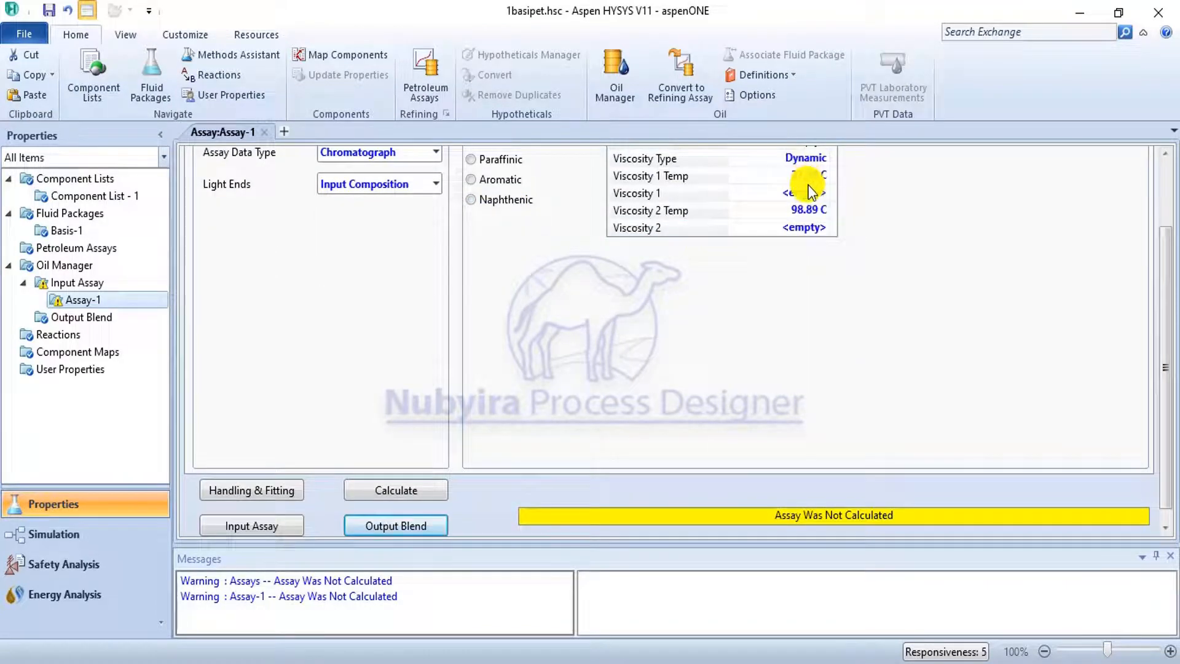
{"action": "mouse_move", "coordinate": [806, 177]}
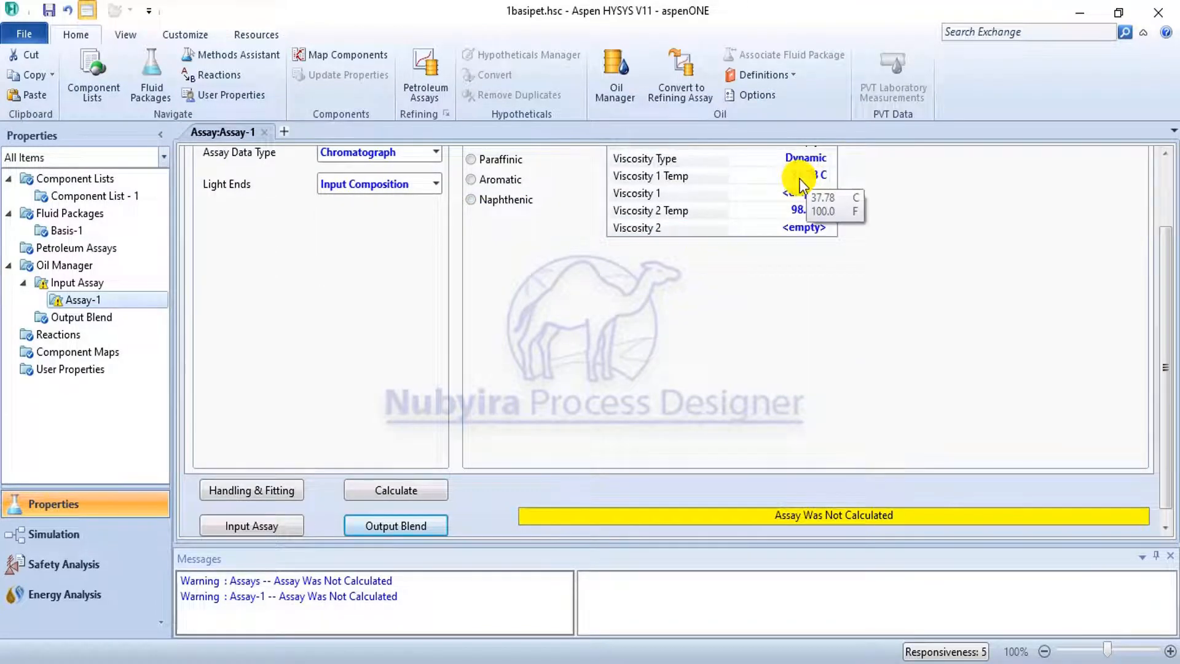
{"action": "mouse_move", "coordinate": [807, 213]}
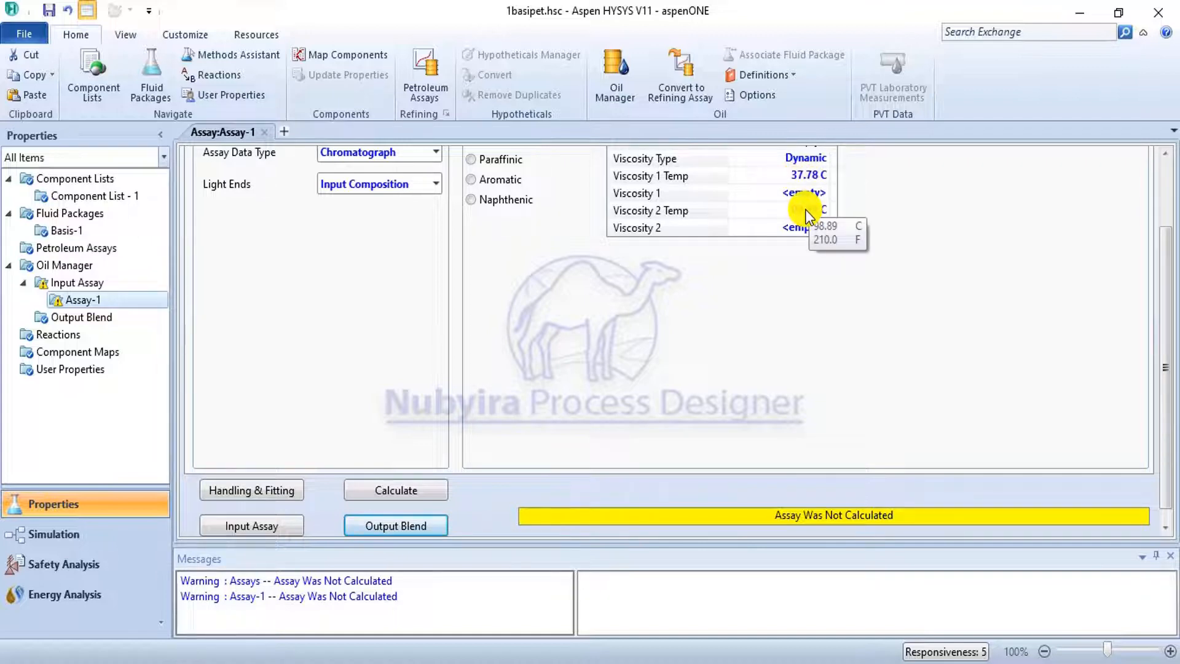
{"action": "left_click", "coordinate": [1165, 184]}
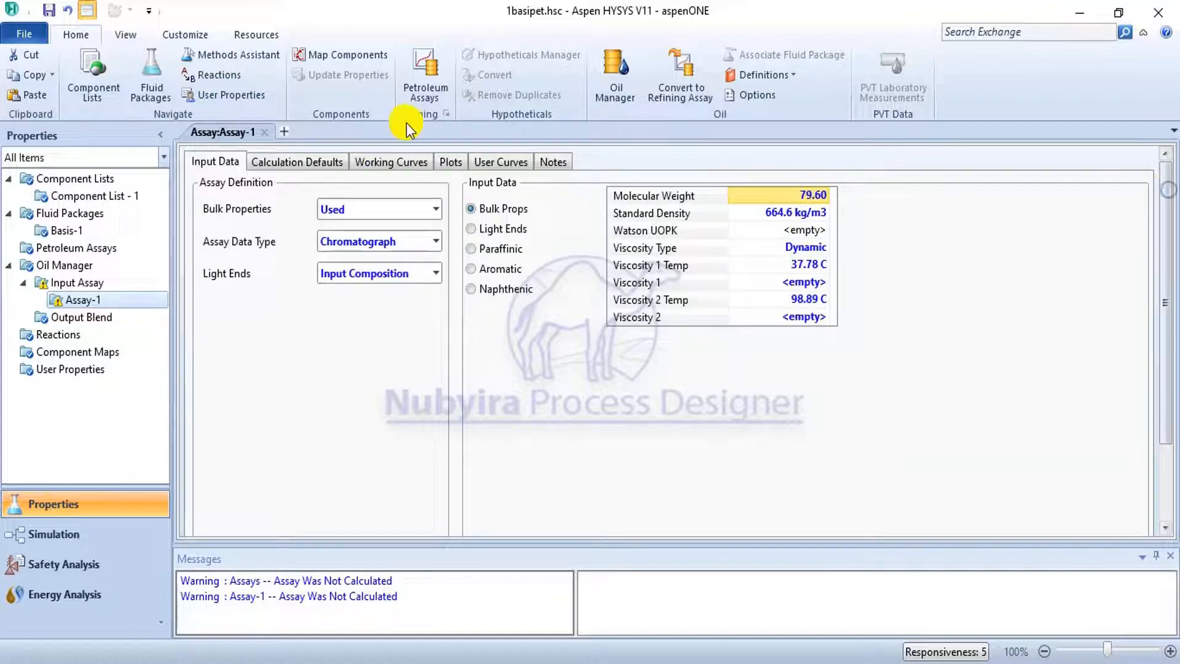
{"action": "left_click", "coordinate": [452, 161]}
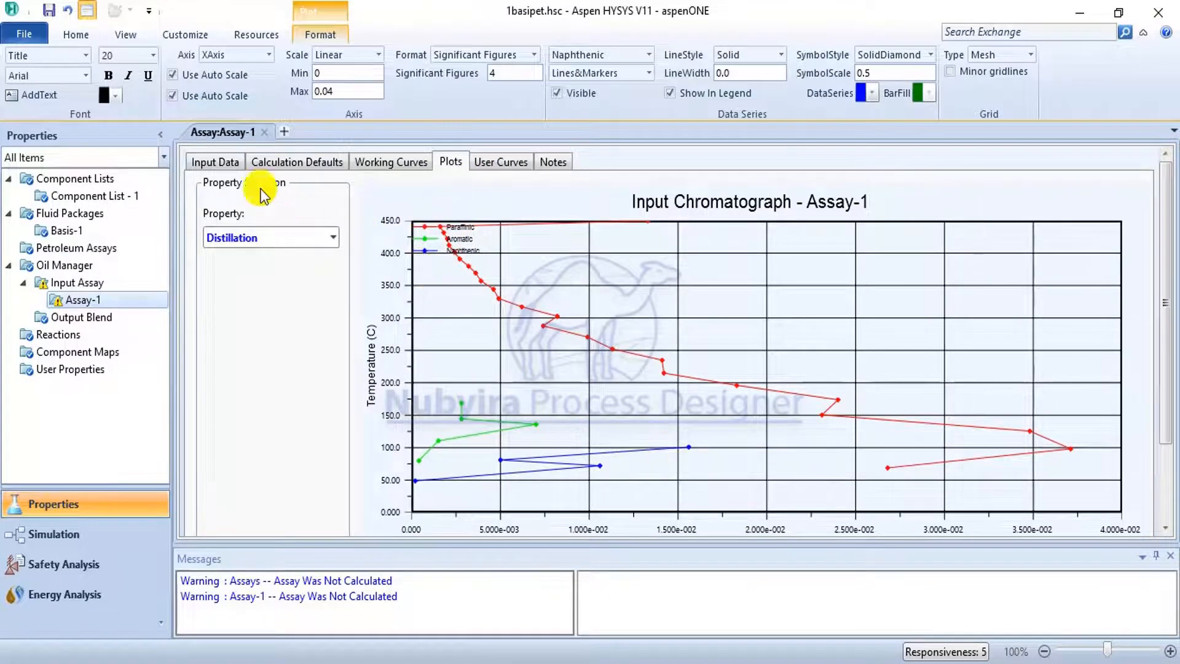
Calculate Assay-1 from the entered bulk, light ends, paraffinic, aromatic and naphthenic data.
{"action": "left_click", "coordinate": [215, 163]}
{"action": "scroll", "coordinate": [413, 348], "scroll_direction": "down", "scroll_amount": 3}
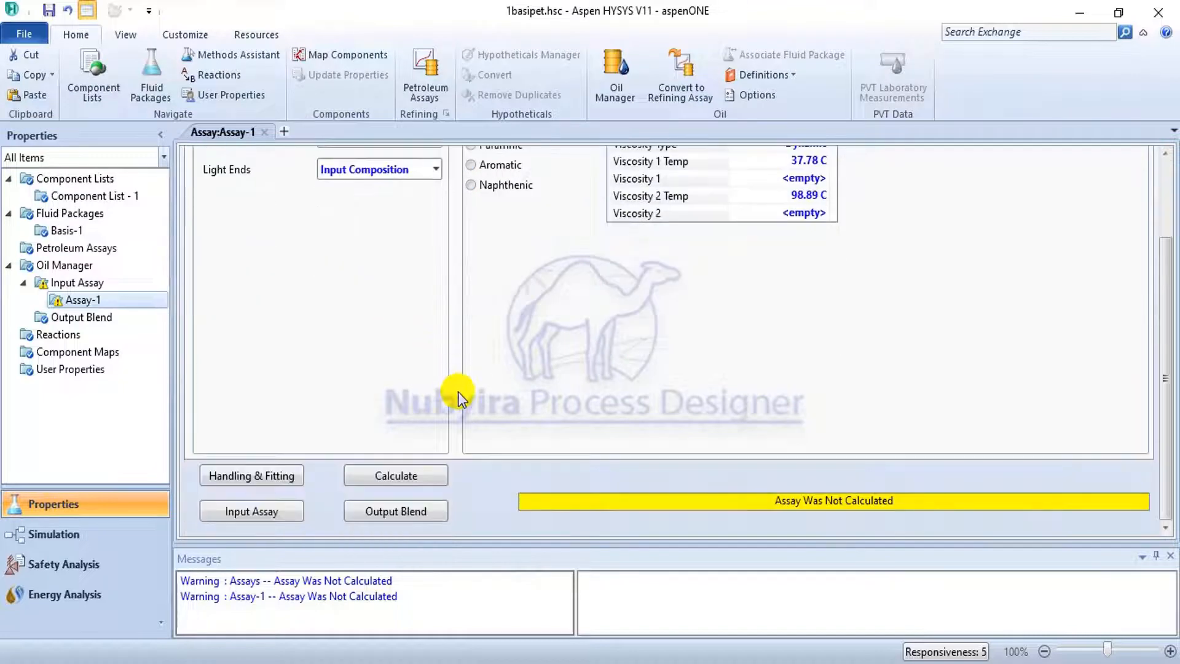
{"action": "left_click", "coordinate": [396, 481]}
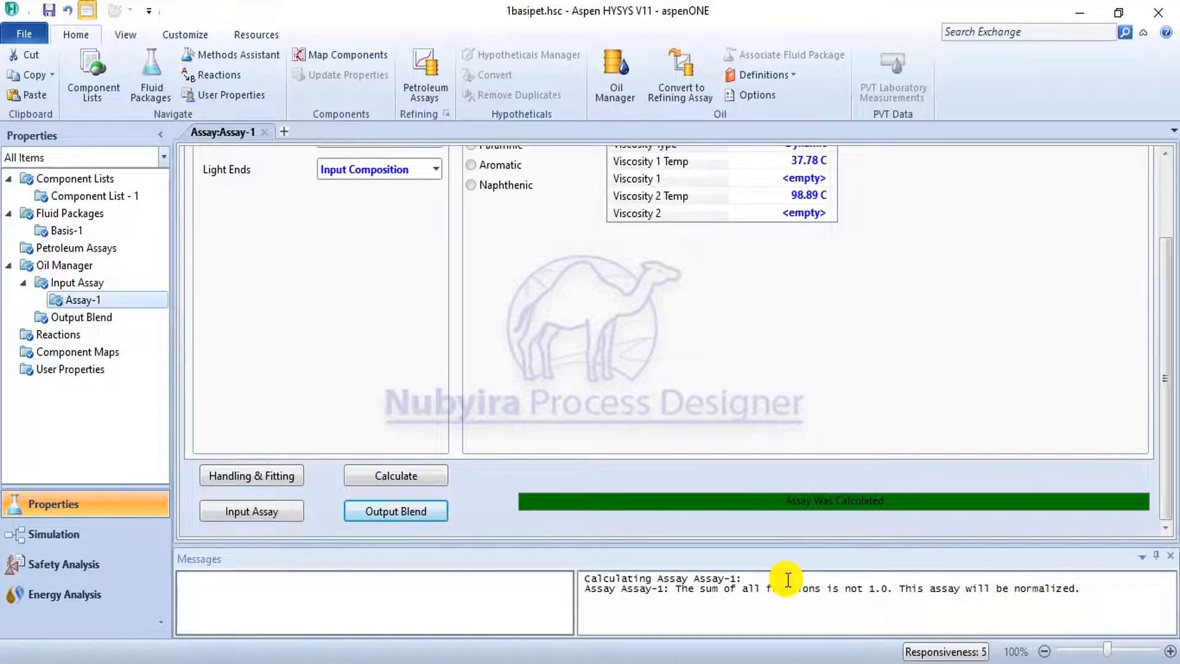
Review the calculated working curves from the first to the last point, the distillation plot and the user curves.
{"action": "scroll", "coordinate": [905, 399], "scroll_direction": "up", "scroll_amount": 3}
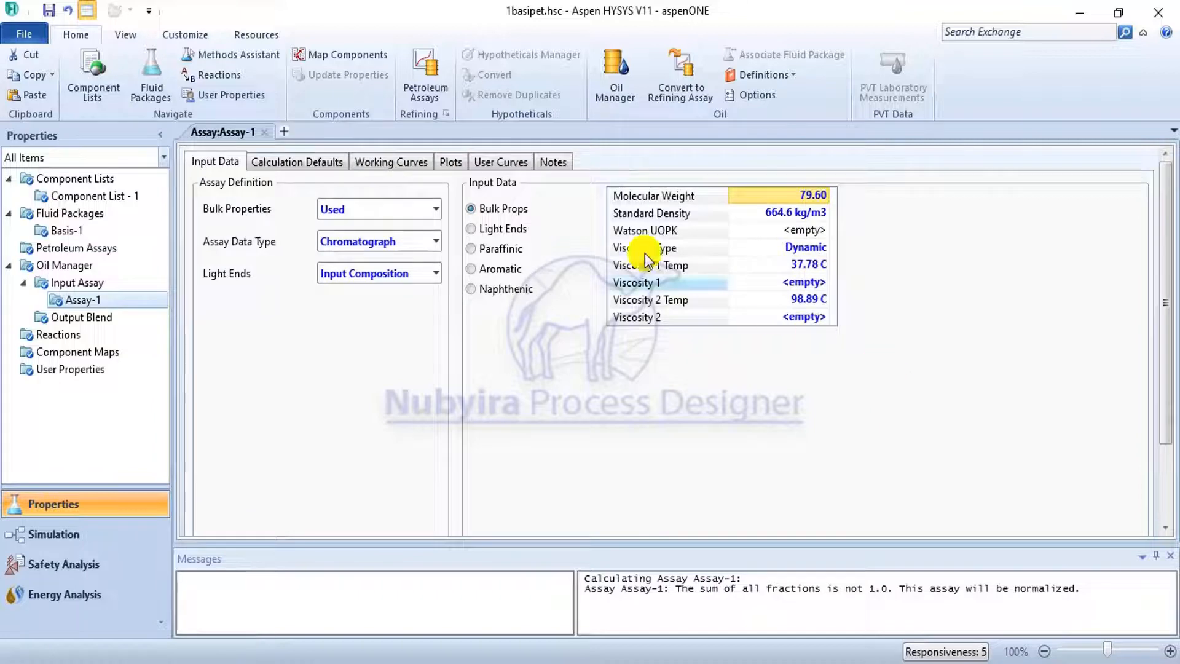
{"action": "left_click", "coordinate": [378, 164]}
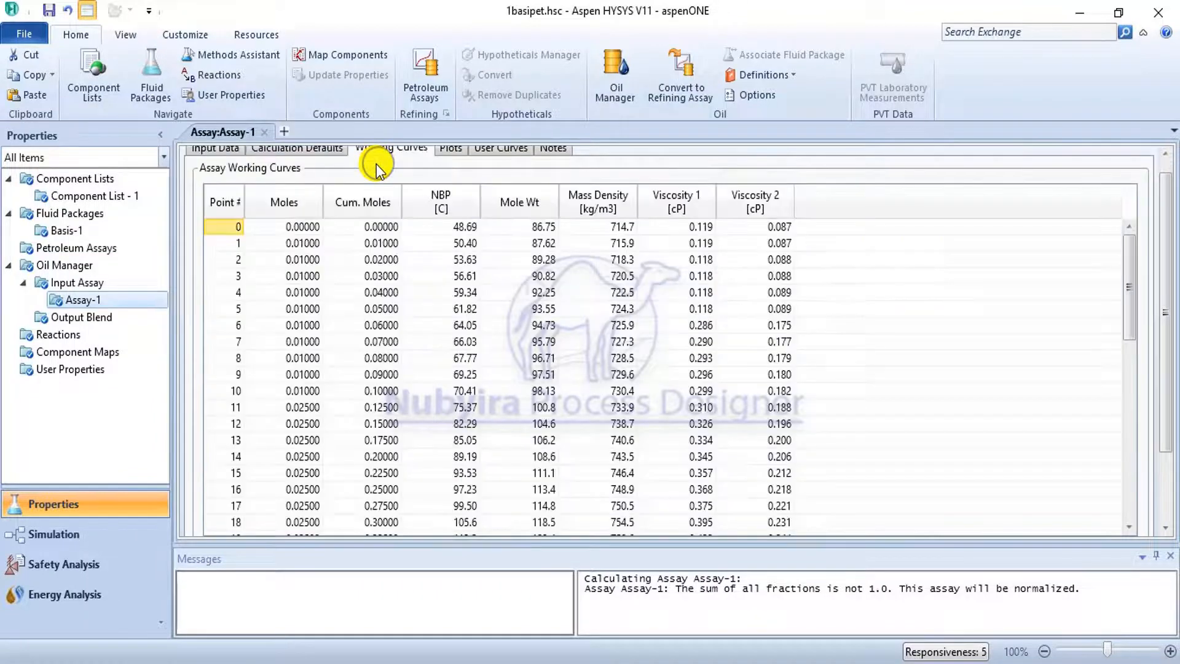
{"action": "scroll", "coordinate": [486, 326], "scroll_direction": "down", "scroll_amount": 10}
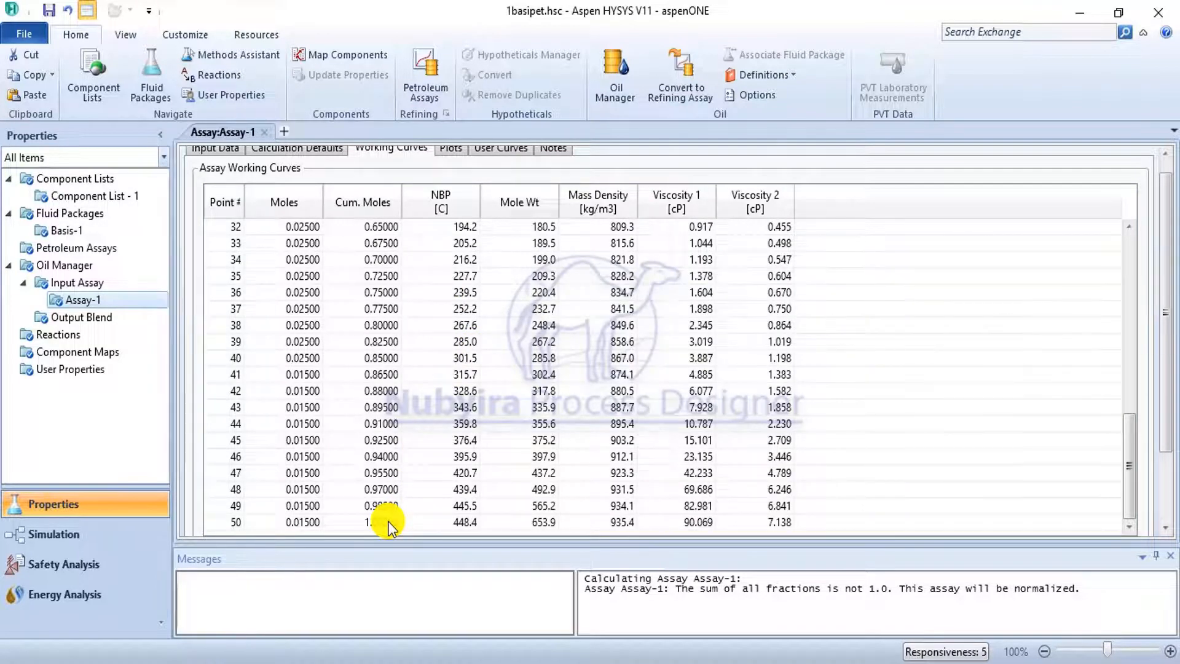
{"action": "scroll", "coordinate": [481, 223], "scroll_direction": "up", "scroll_amount": 2}
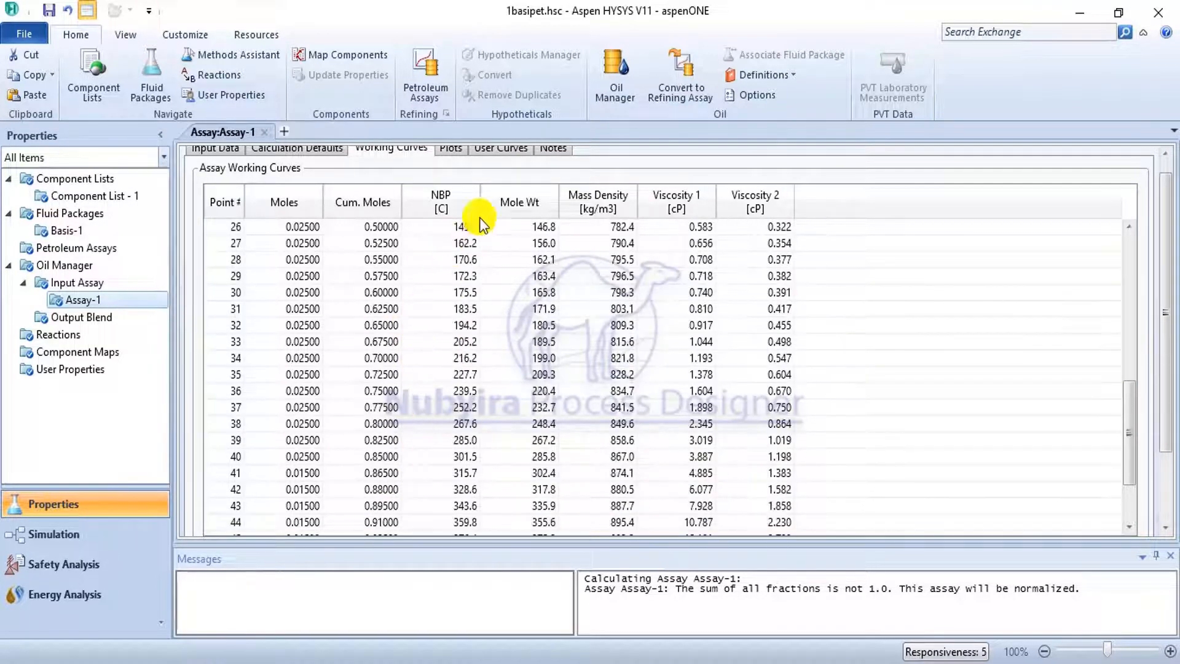
{"action": "left_click", "coordinate": [453, 148]}
{"action": "left_click", "coordinate": [330, 225]}
{"action": "left_click", "coordinate": [331, 229]}
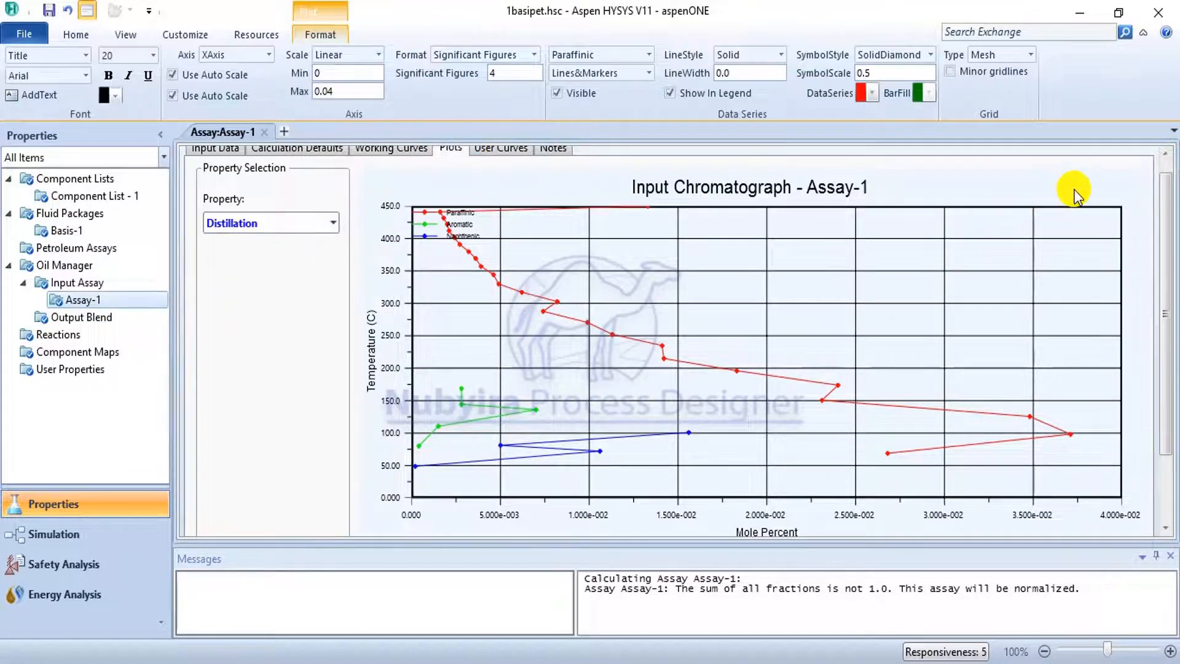
{"action": "left_click", "coordinate": [501, 147]}
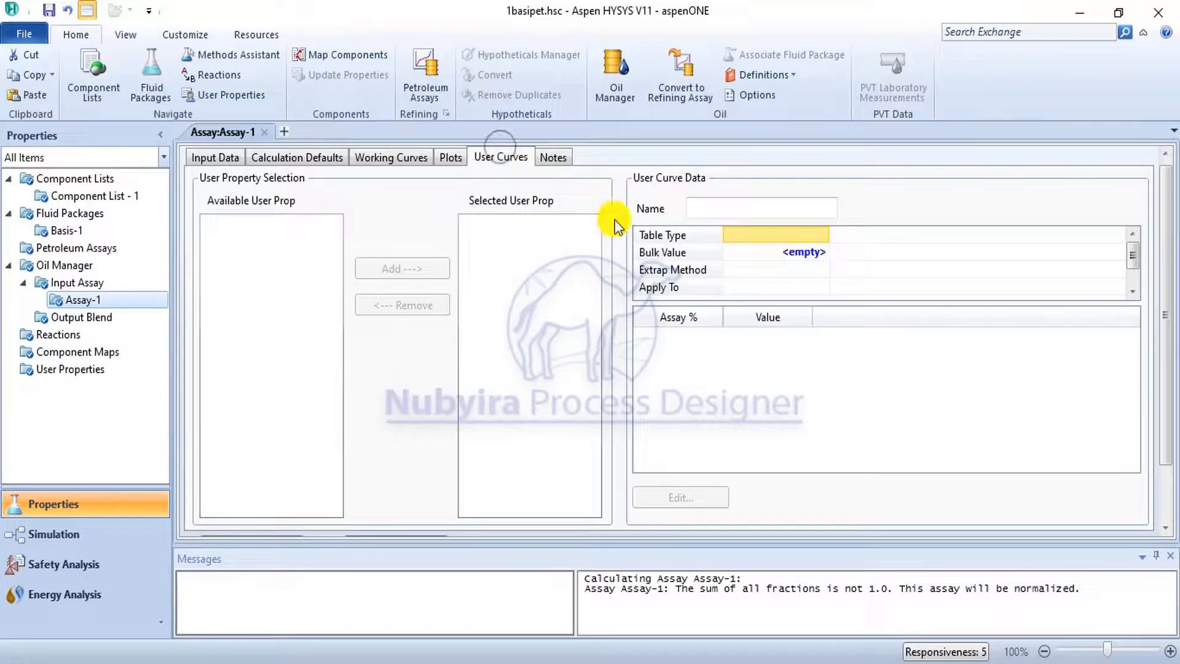
Create a new output blend and add Assay-1 to its oil flow information.
{"action": "left_click", "coordinate": [92, 283]}
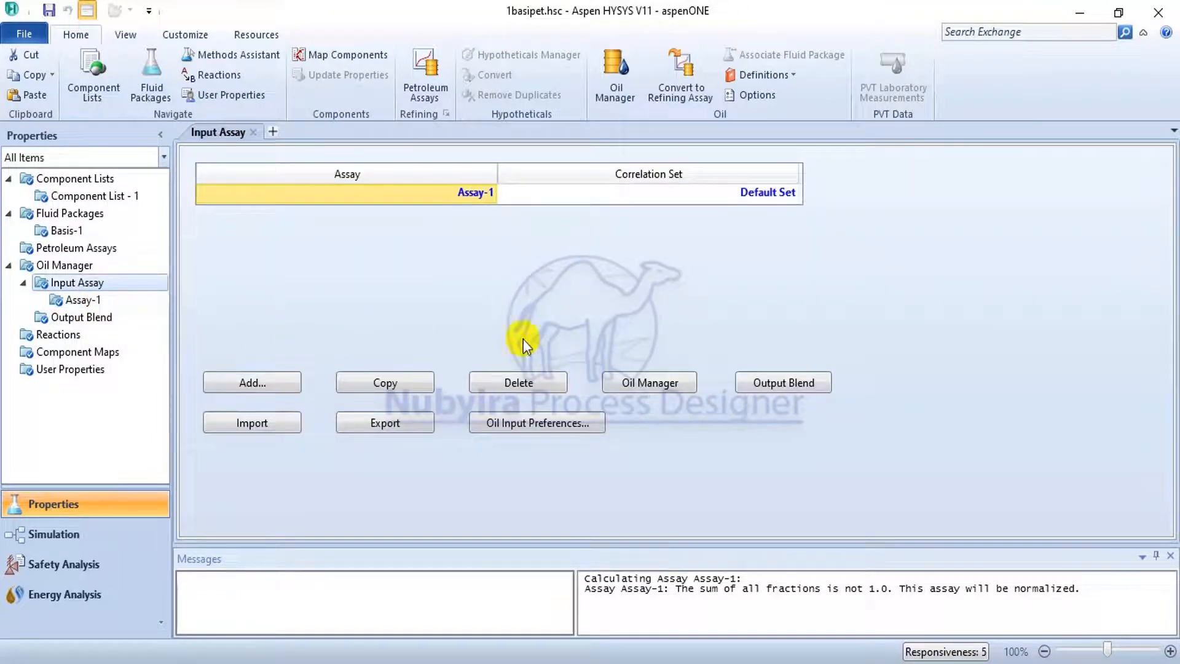
{"action": "left_click", "coordinate": [777, 384]}
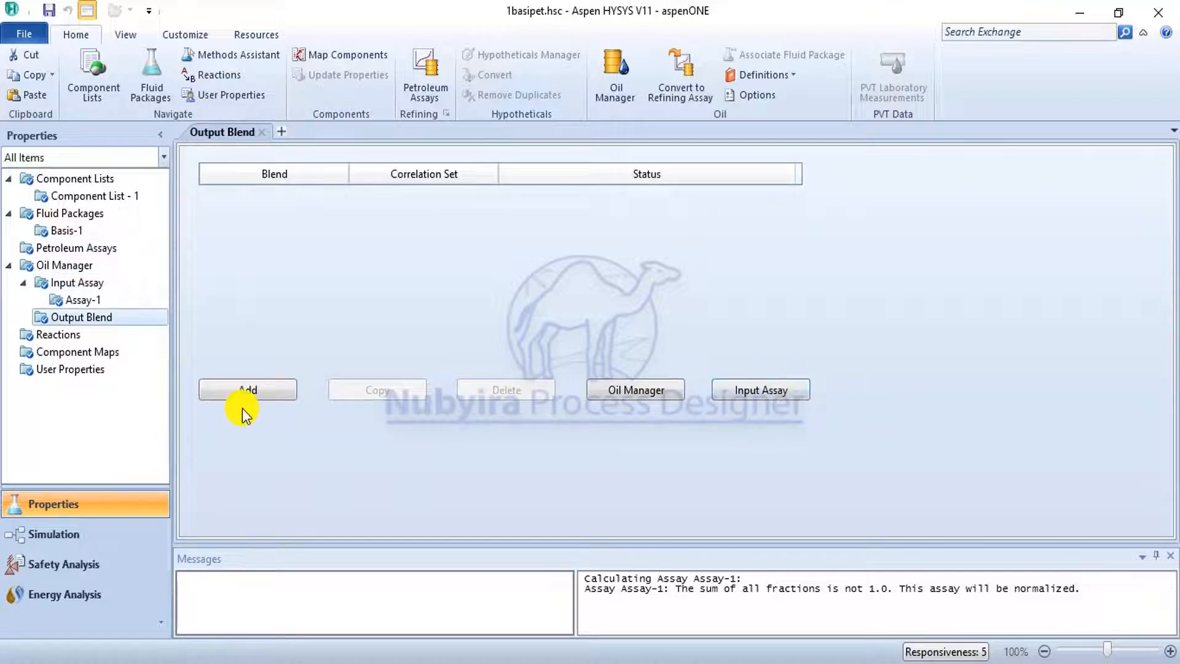
{"action": "left_click", "coordinate": [235, 390]}
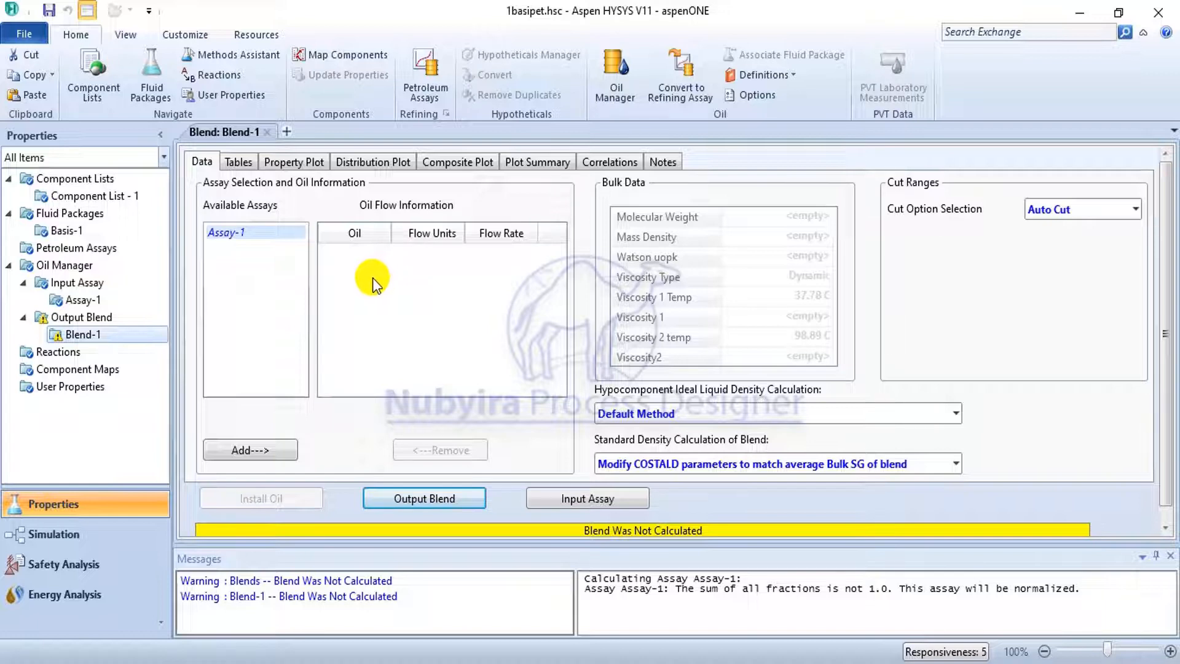
{"action": "left_click", "coordinate": [230, 437]}
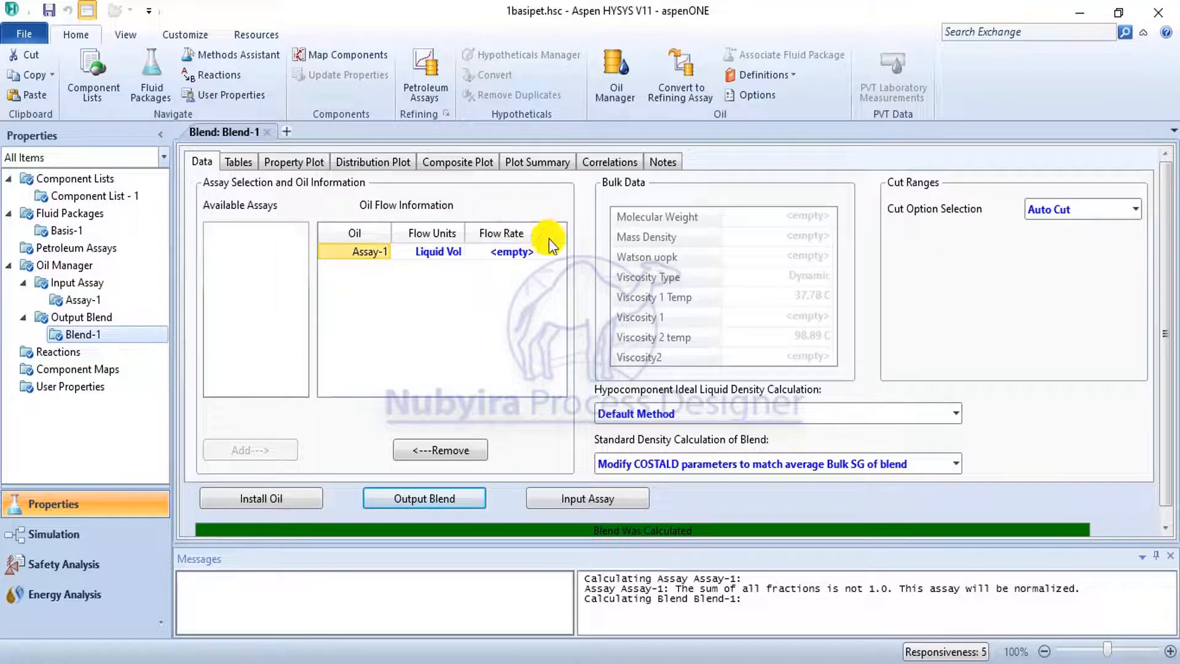
{"action": "scroll", "coordinate": [960, 253], "scroll_direction": "down", "scroll_amount": 1}
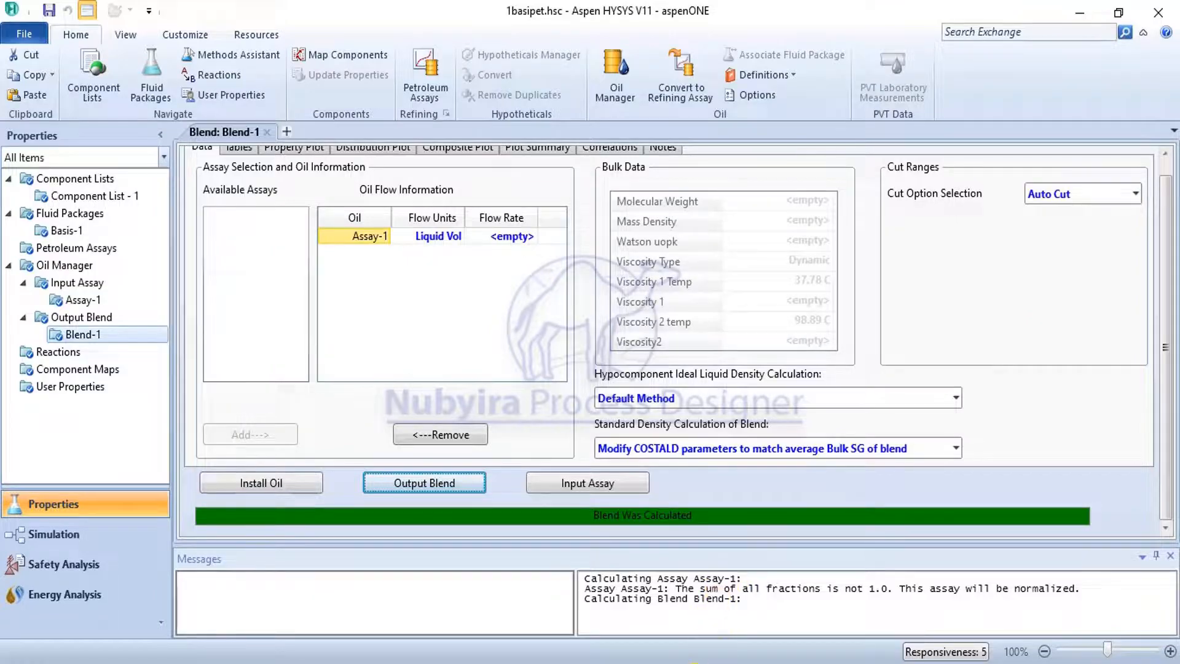
{"action": "left_click", "coordinate": [704, 663]}
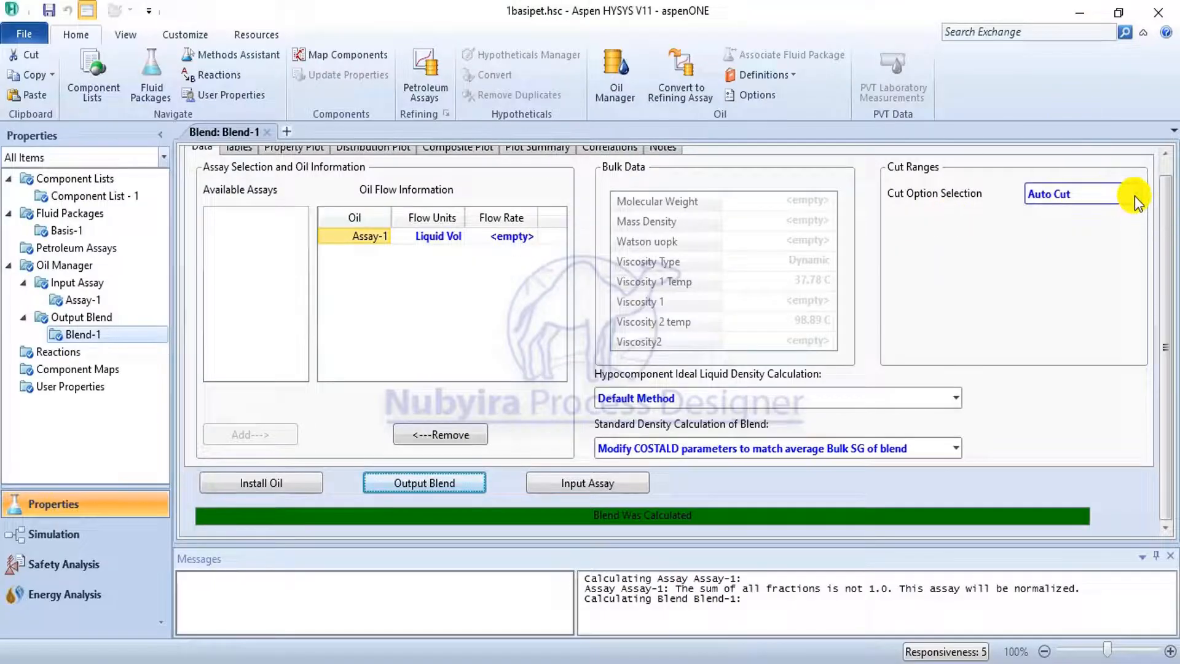
Set the blend's cut option to User Points with 5 cuts.
{"action": "left_click", "coordinate": [1135, 196]}
{"action": "left_click", "coordinate": [1108, 254]}
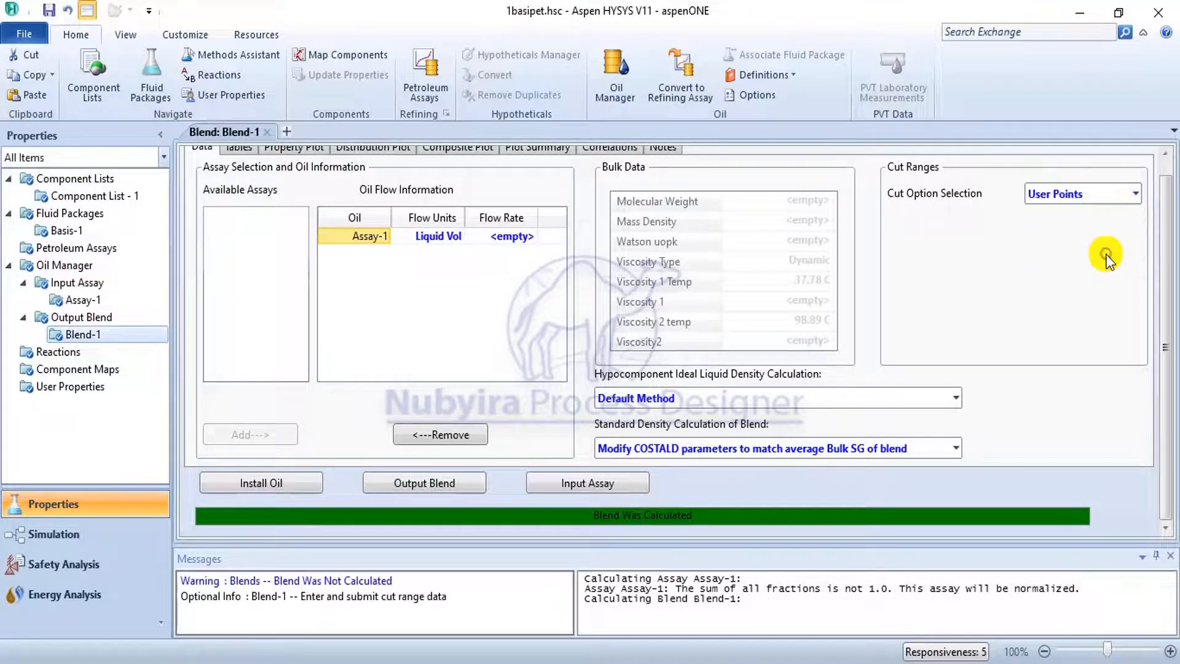
{"action": "left_click", "coordinate": [1086, 227]}
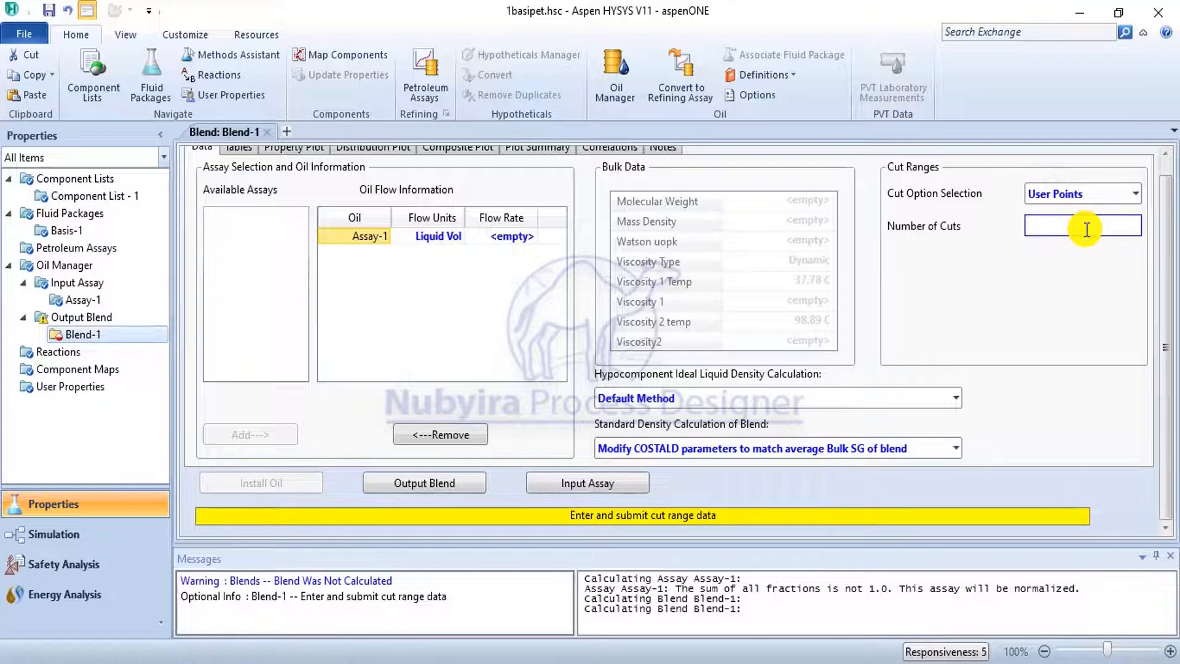
{"action": "left_click", "coordinate": [969, 319]}
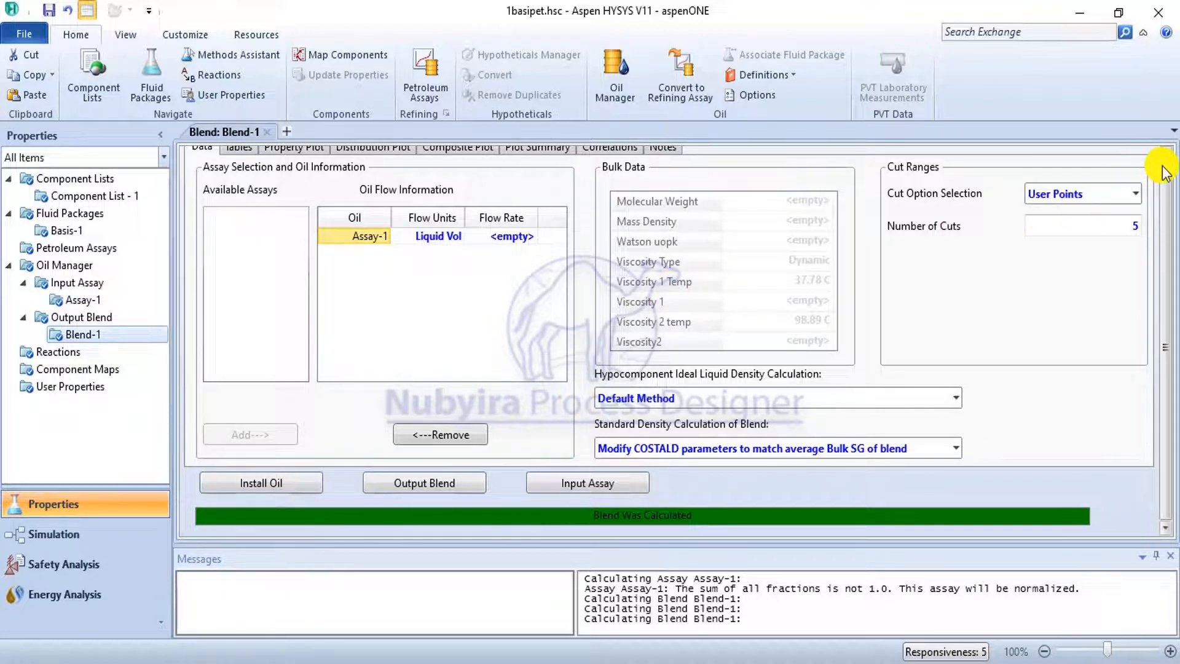
Examine the blend's tables of main and other component properties and the full list of molar compositions.
{"action": "scroll", "coordinate": [1159, 167], "scroll_direction": "up", "scroll_amount": 1}
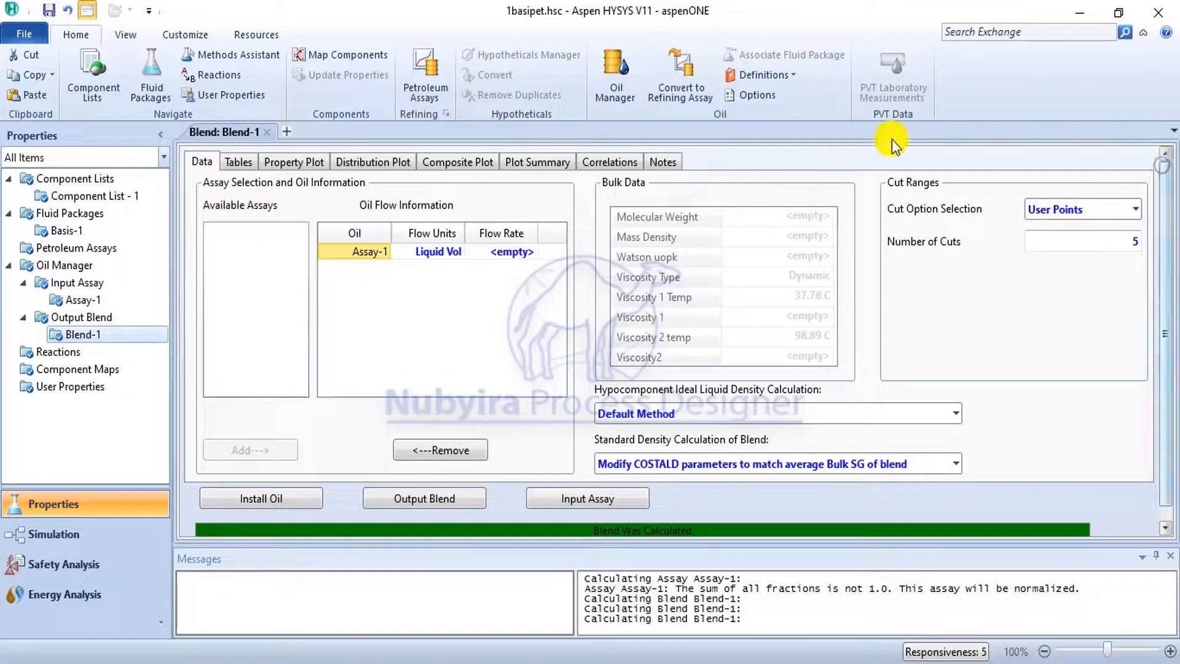
{"action": "left_click", "coordinate": [241, 162]}
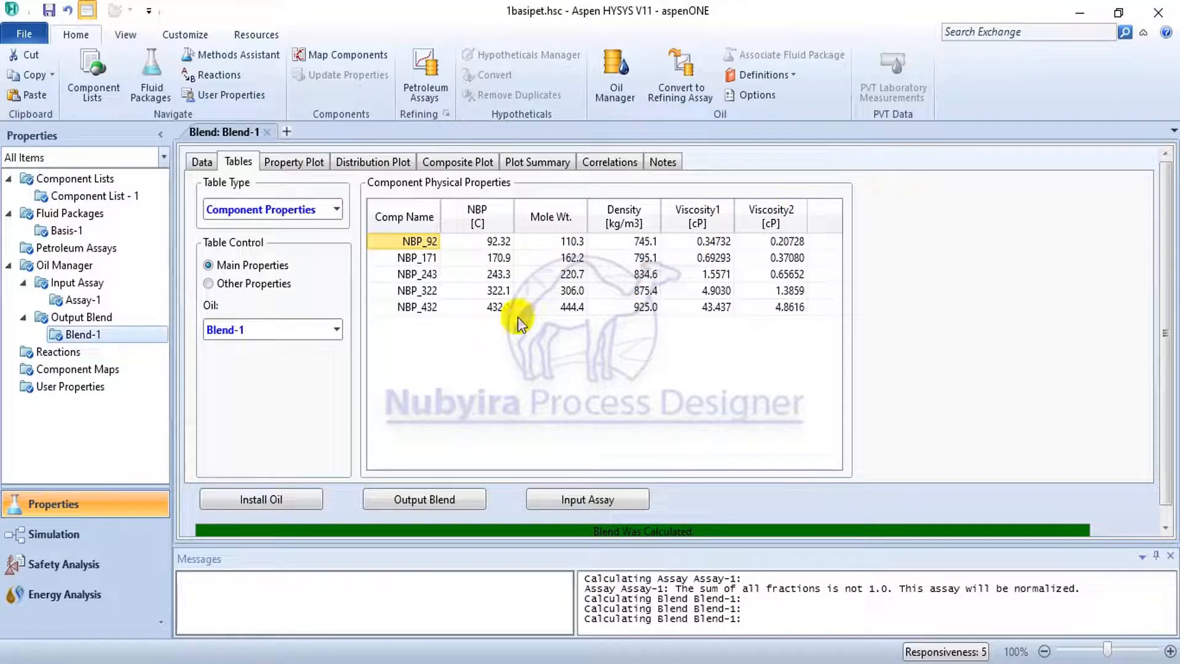
{"action": "left_click", "coordinate": [221, 280]}
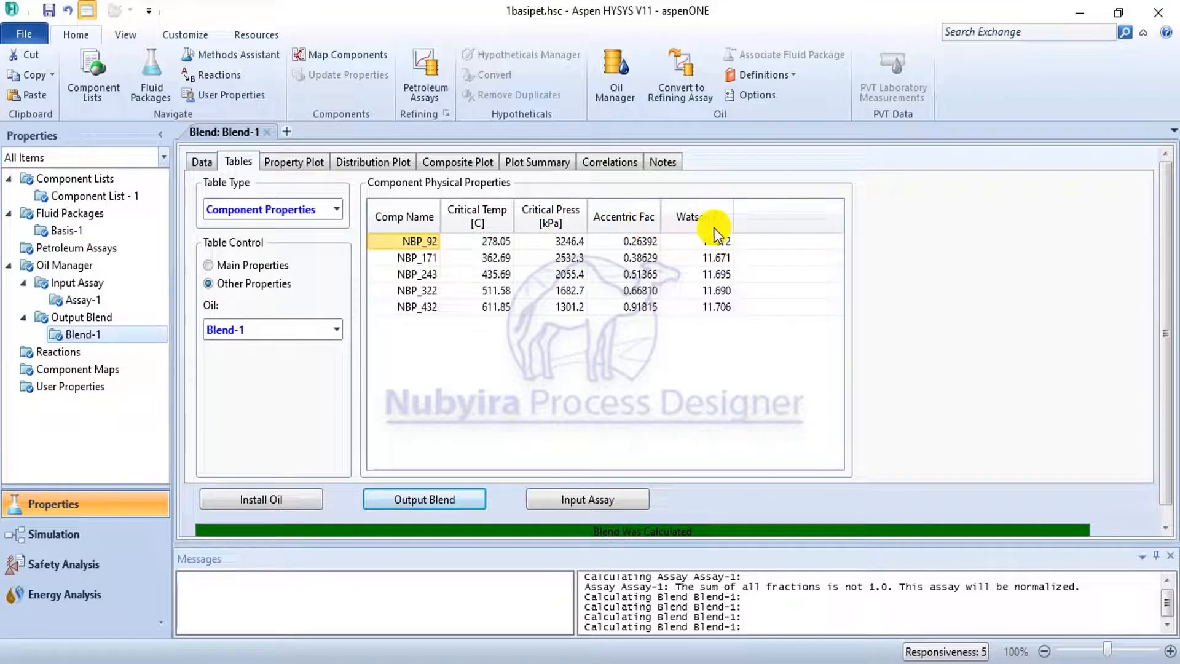
{"action": "left_click", "coordinate": [332, 330]}
{"action": "left_click", "coordinate": [332, 331]}
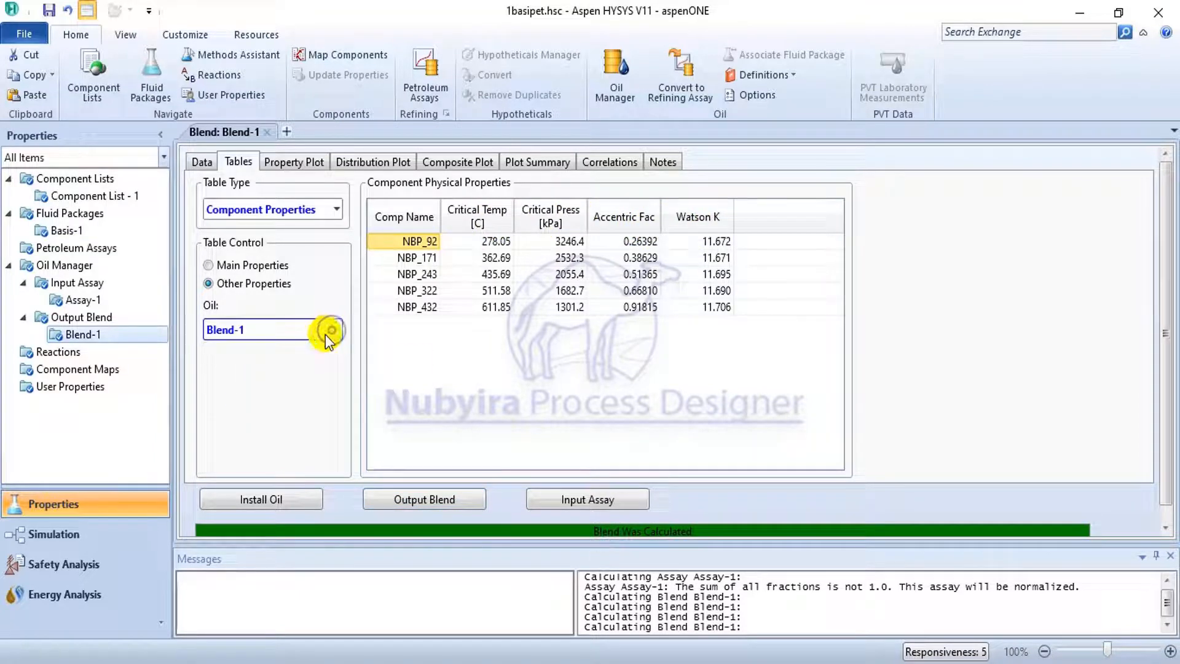
{"action": "left_click", "coordinate": [323, 210]}
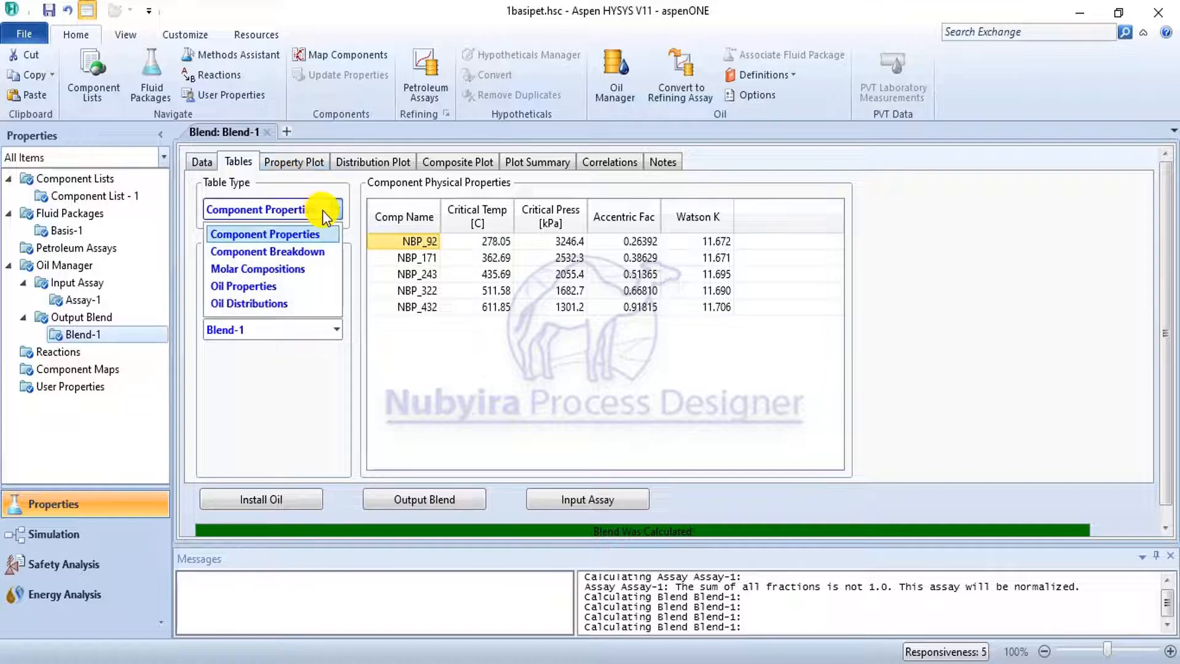
{"action": "left_click", "coordinate": [327, 268]}
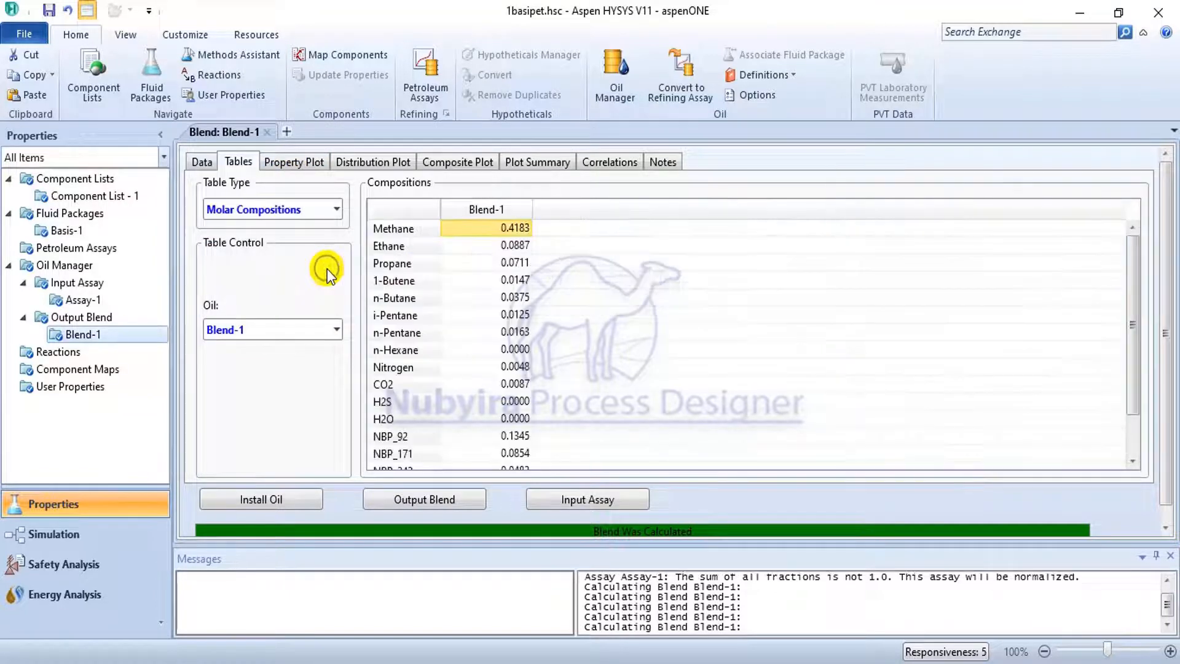
{"action": "scroll", "coordinate": [504, 306], "scroll_direction": "down", "scroll_amount": 1}
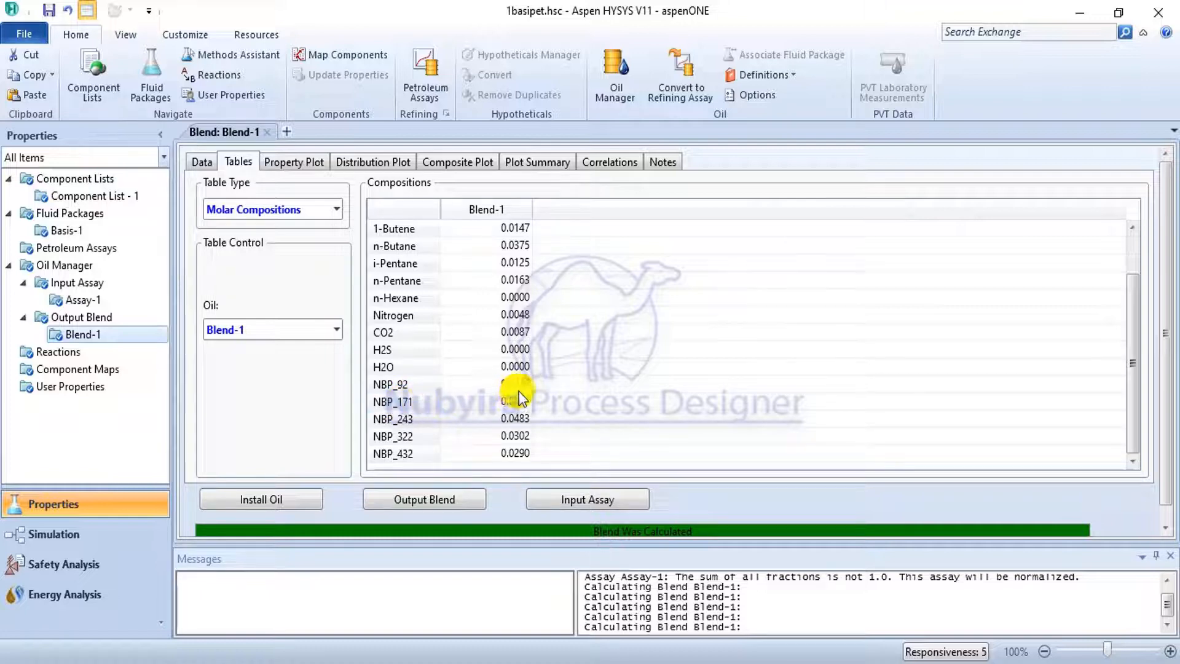
{"action": "scroll", "coordinate": [526, 375], "scroll_direction": "up", "scroll_amount": 1}
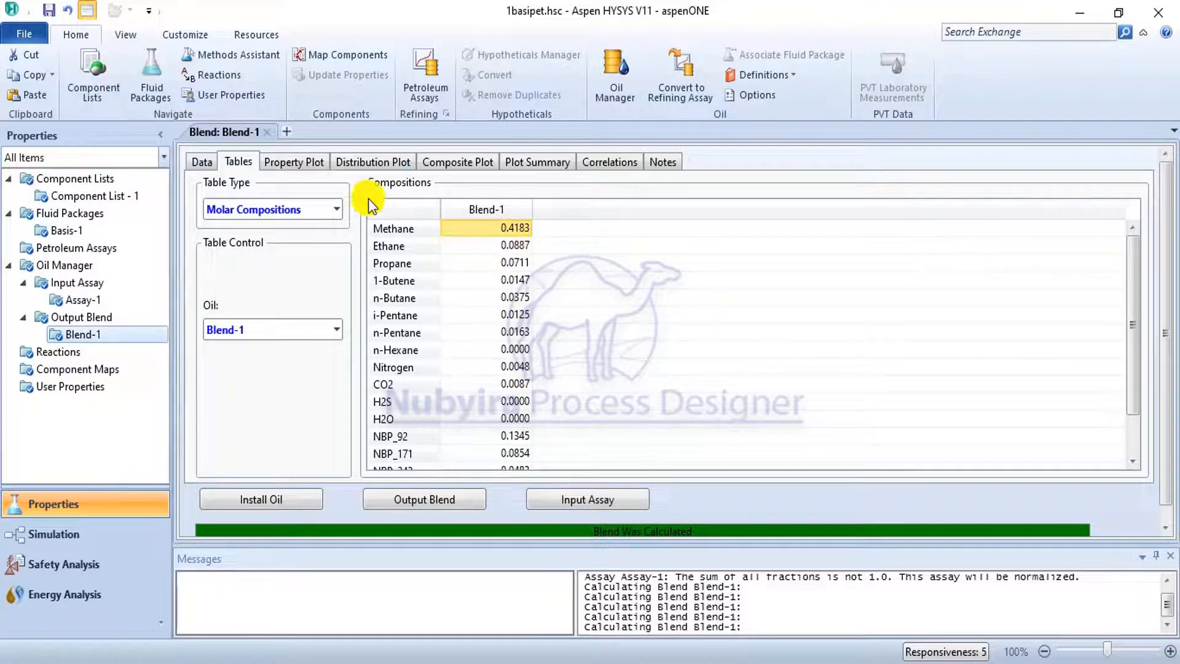
Review the blend's distillation temperatures and compare its oil distributions for the Straight Run, Cycle Oil and Vacuum Oil cuts.
{"action": "left_click", "coordinate": [329, 210]}
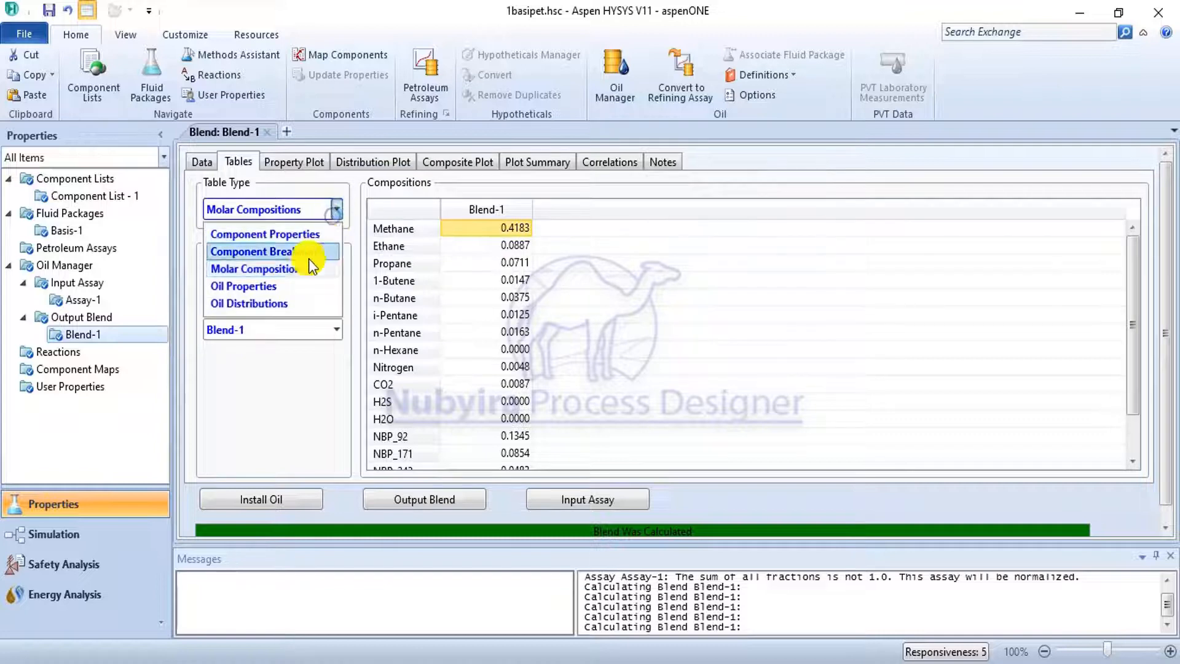
{"action": "left_click", "coordinate": [289, 287]}
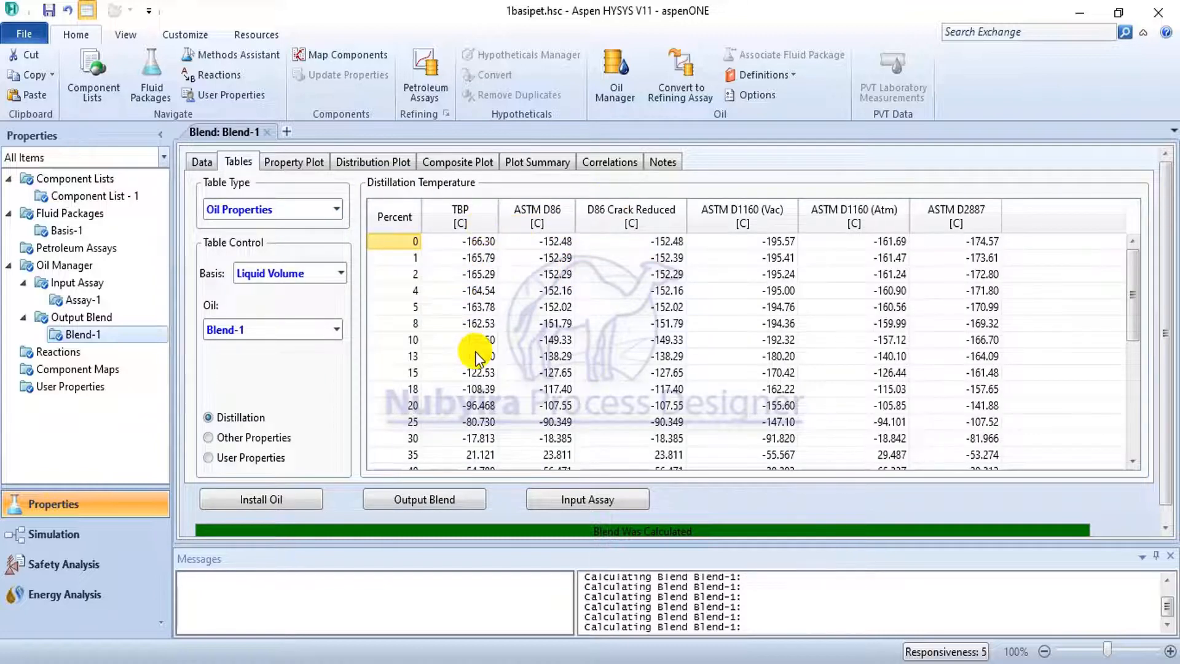
{"action": "scroll", "coordinate": [410, 269], "scroll_direction": "down", "scroll_amount": 5}
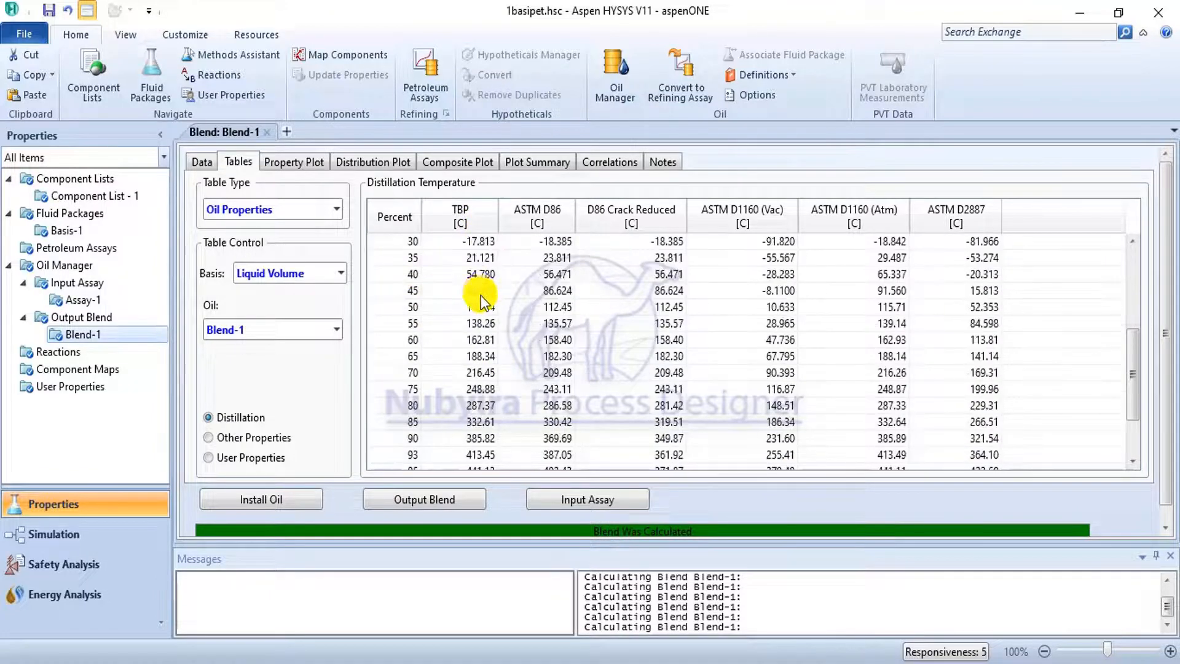
{"action": "scroll", "coordinate": [501, 289], "scroll_direction": "up", "scroll_amount": 2}
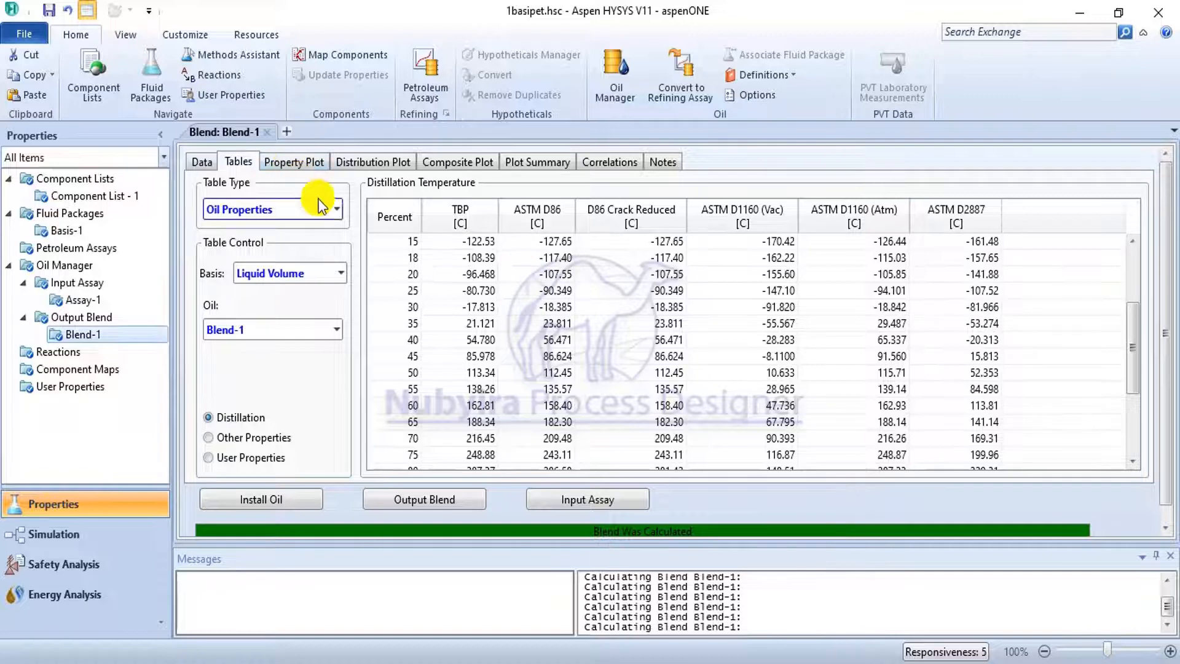
{"action": "left_click", "coordinate": [337, 210]}
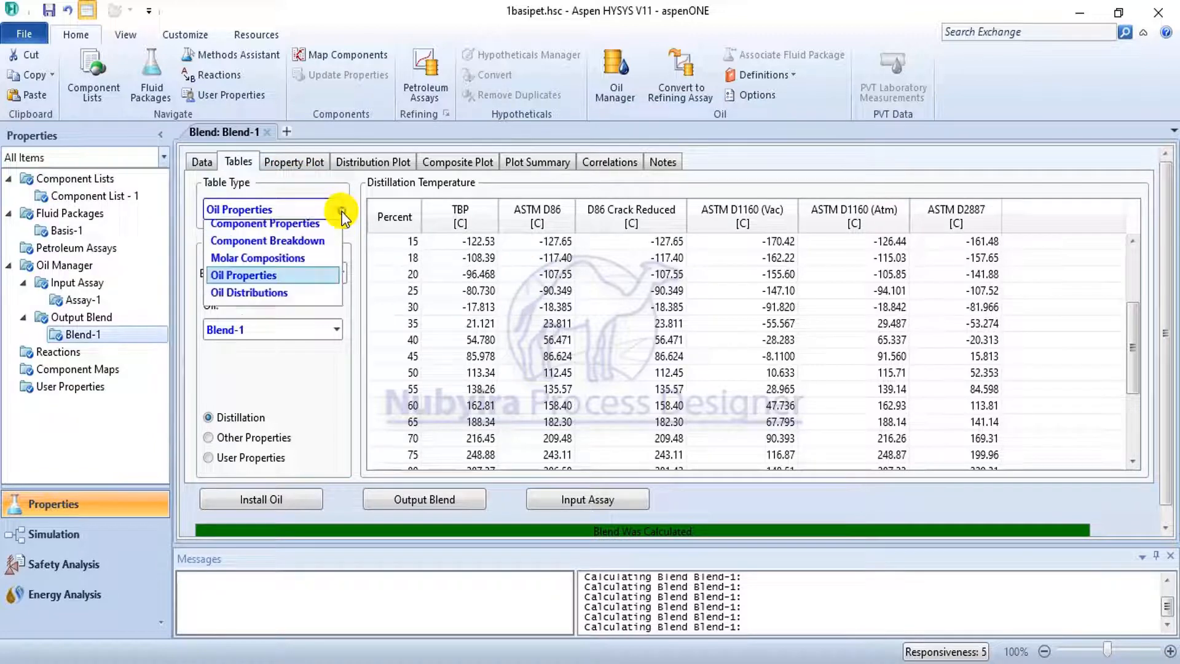
{"action": "left_click", "coordinate": [308, 301]}
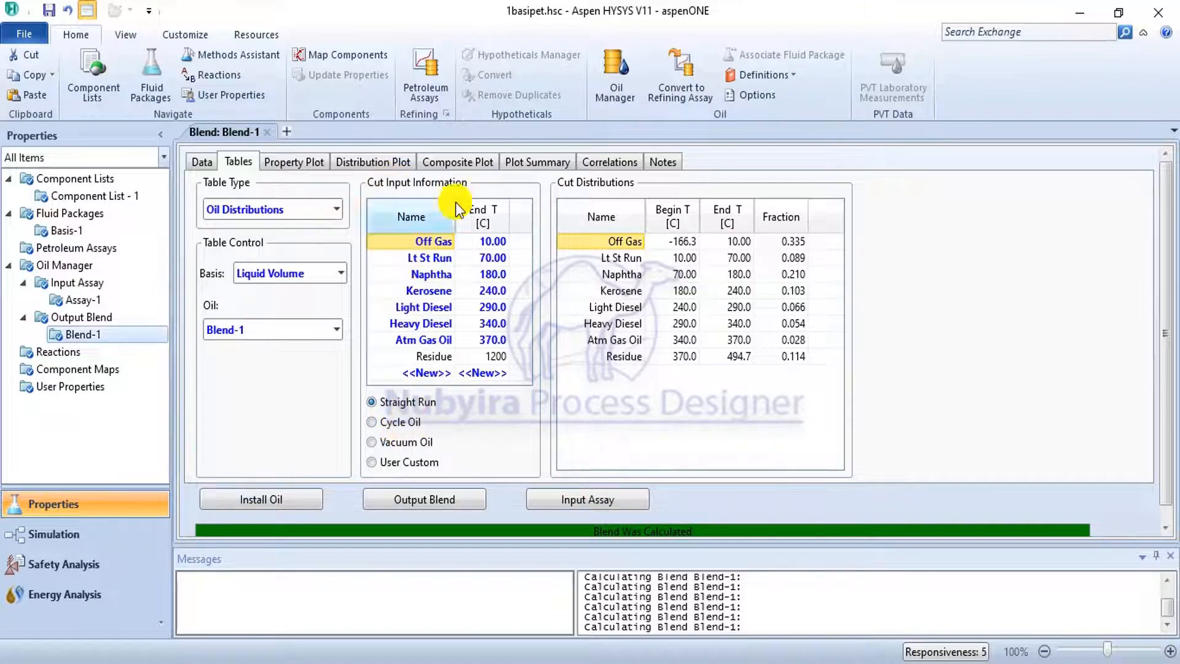
{"action": "left_click", "coordinate": [411, 421]}
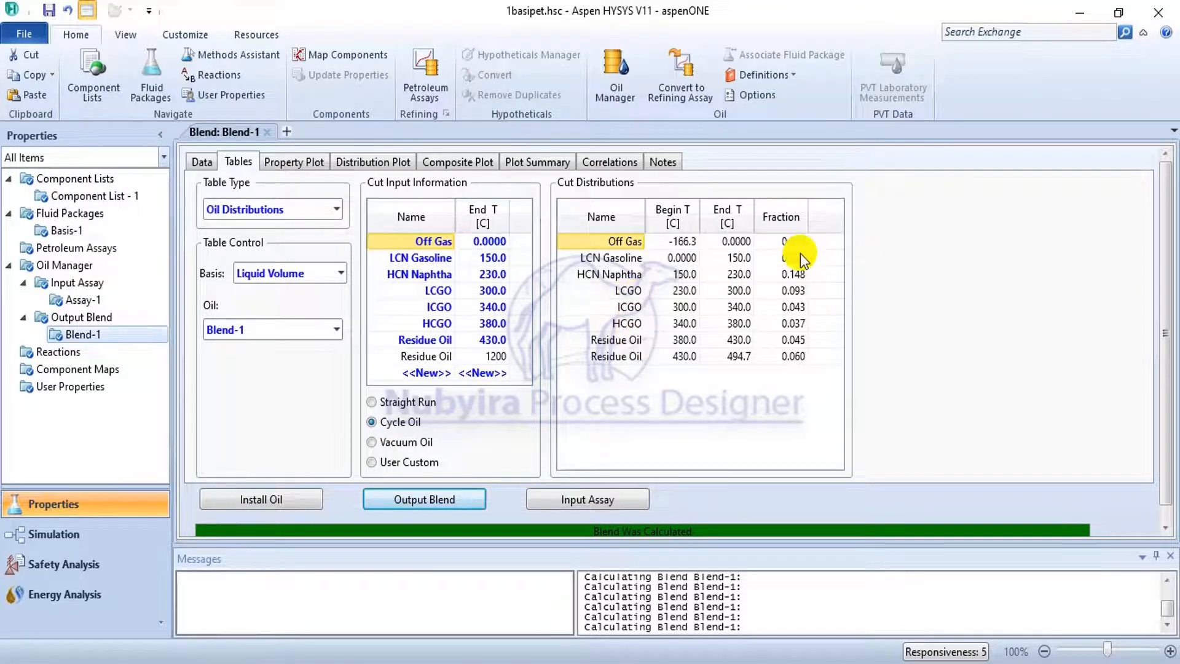
{"action": "left_click", "coordinate": [427, 440]}
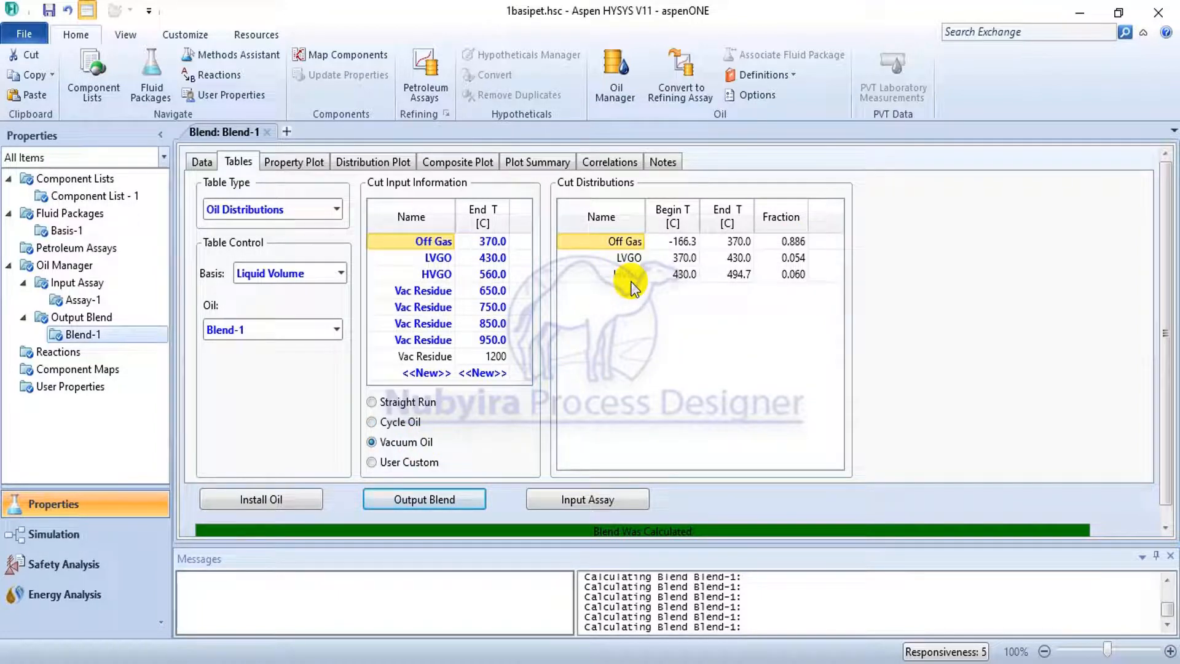
{"action": "left_click", "coordinate": [415, 403]}
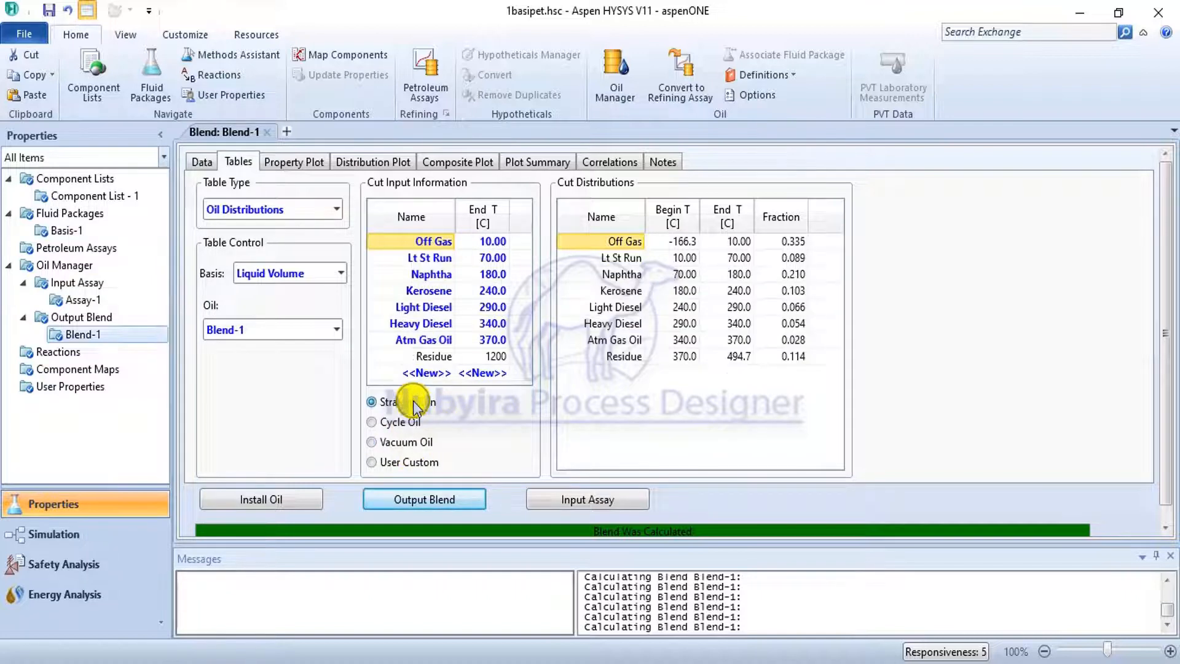
Plot the blend's TBP, ASTM D86, D86 Crack Reduced, D1160 Vac, D1160 Atm and D2887 distillation curves, and set the plot basis to Mole.
{"action": "left_click", "coordinate": [304, 163]}
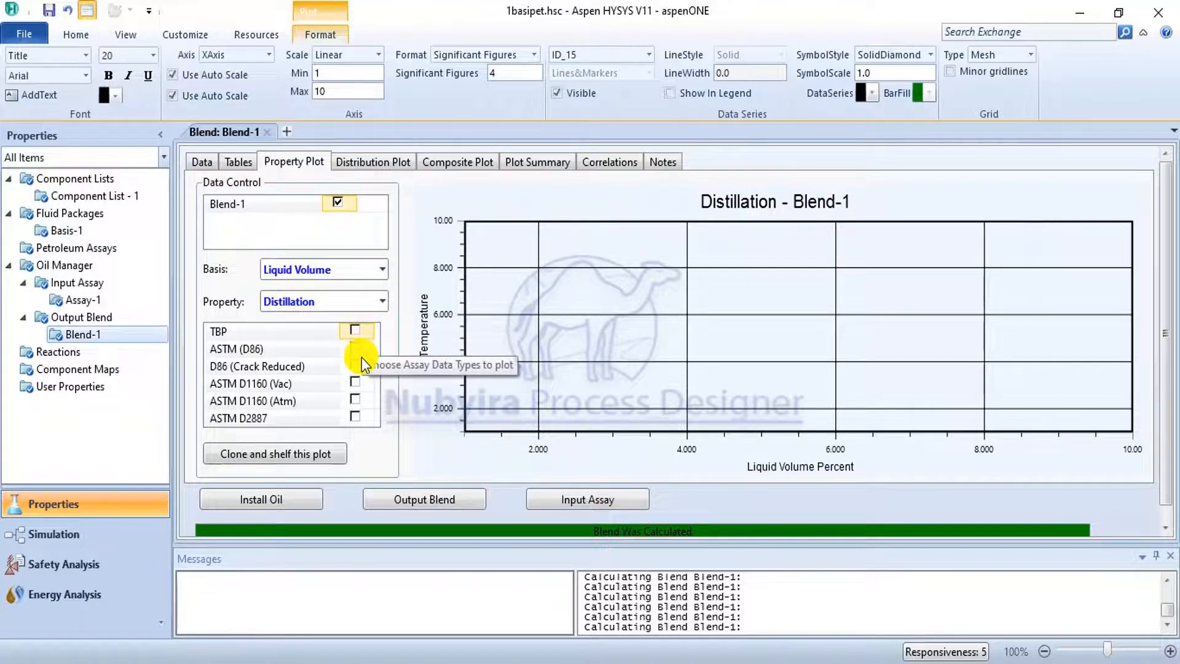
{"action": "left_click", "coordinate": [383, 304]}
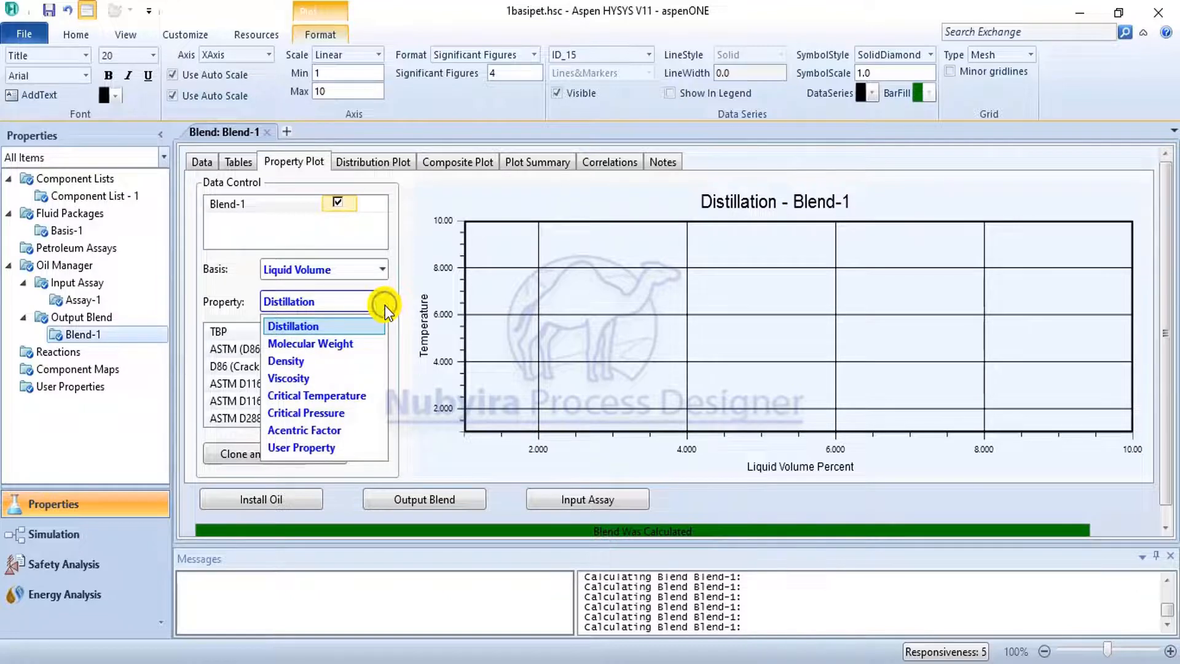
{"action": "left_click", "coordinate": [384, 304]}
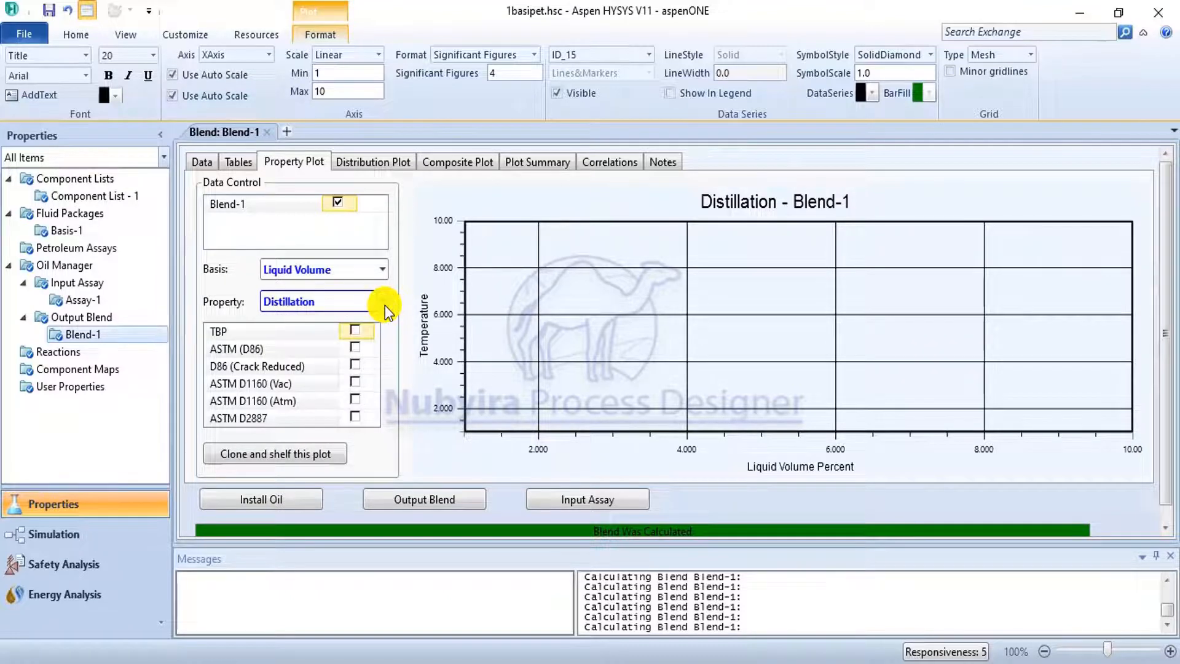
{"action": "left_click", "coordinate": [356, 331]}
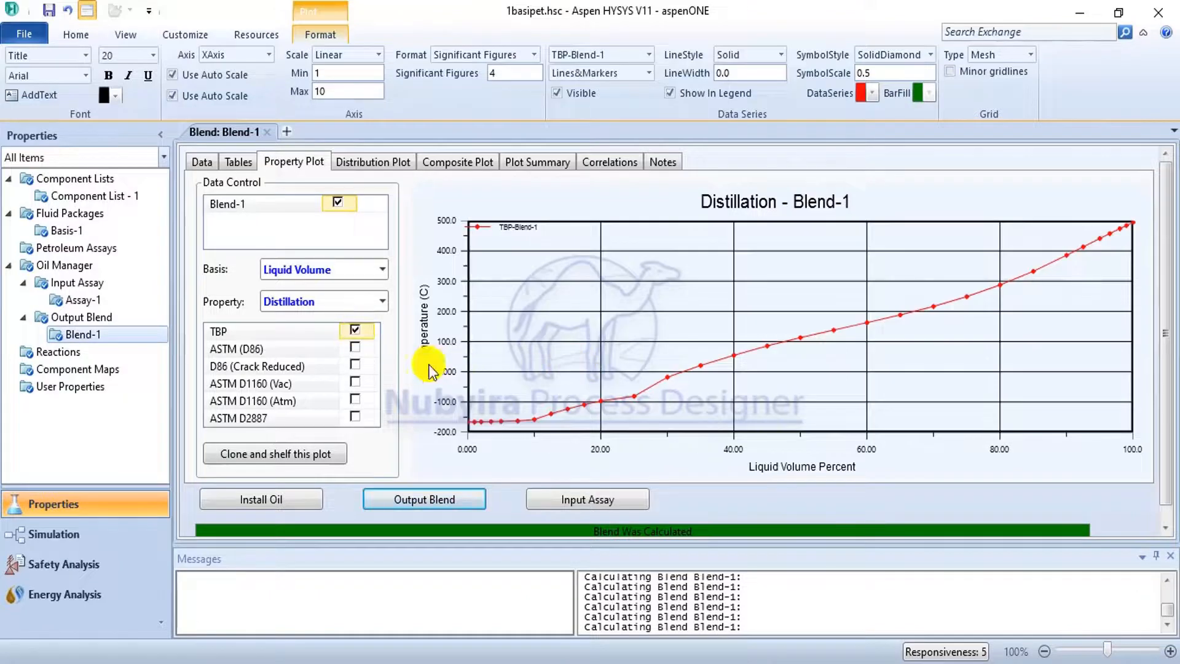
{"action": "left_click", "coordinate": [351, 342]}
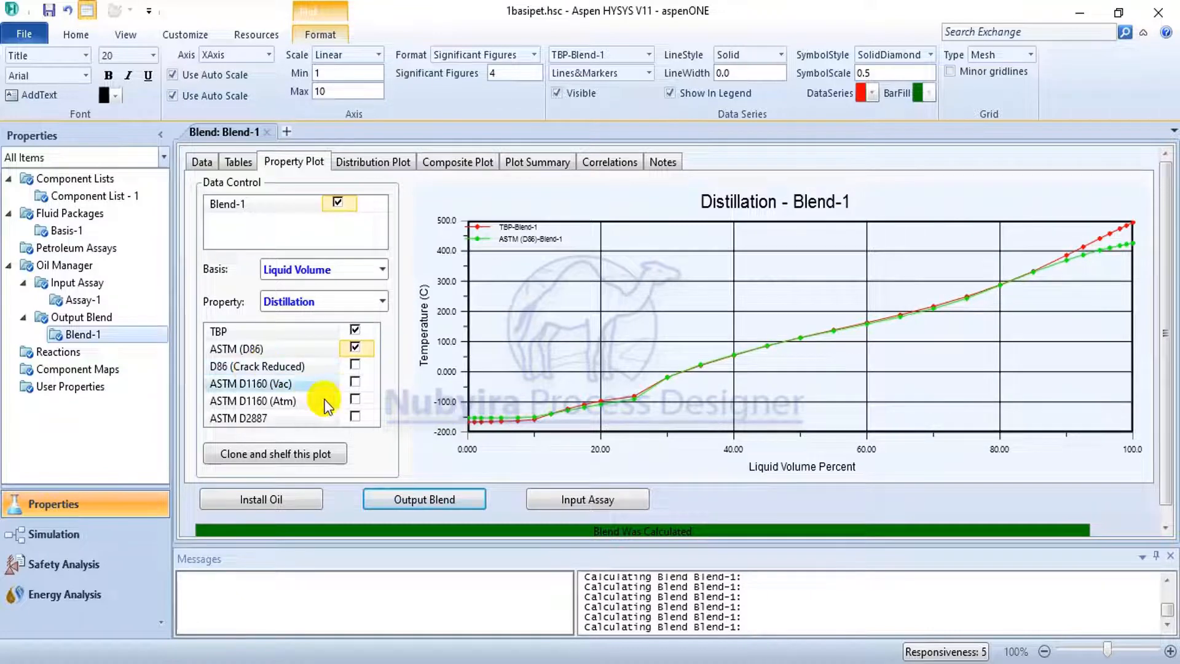
{"action": "left_click", "coordinate": [355, 366]}
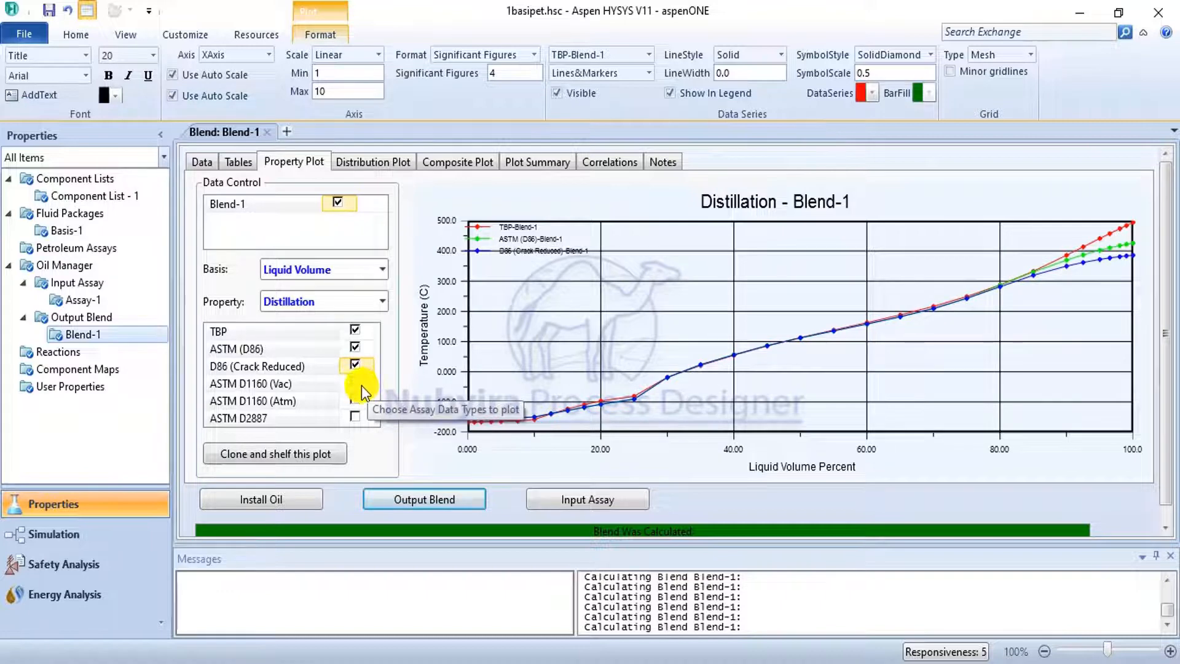
{"action": "left_click", "coordinate": [355, 382]}
{"action": "left_click", "coordinate": [355, 400]}
{"action": "left_click", "coordinate": [355, 417]}
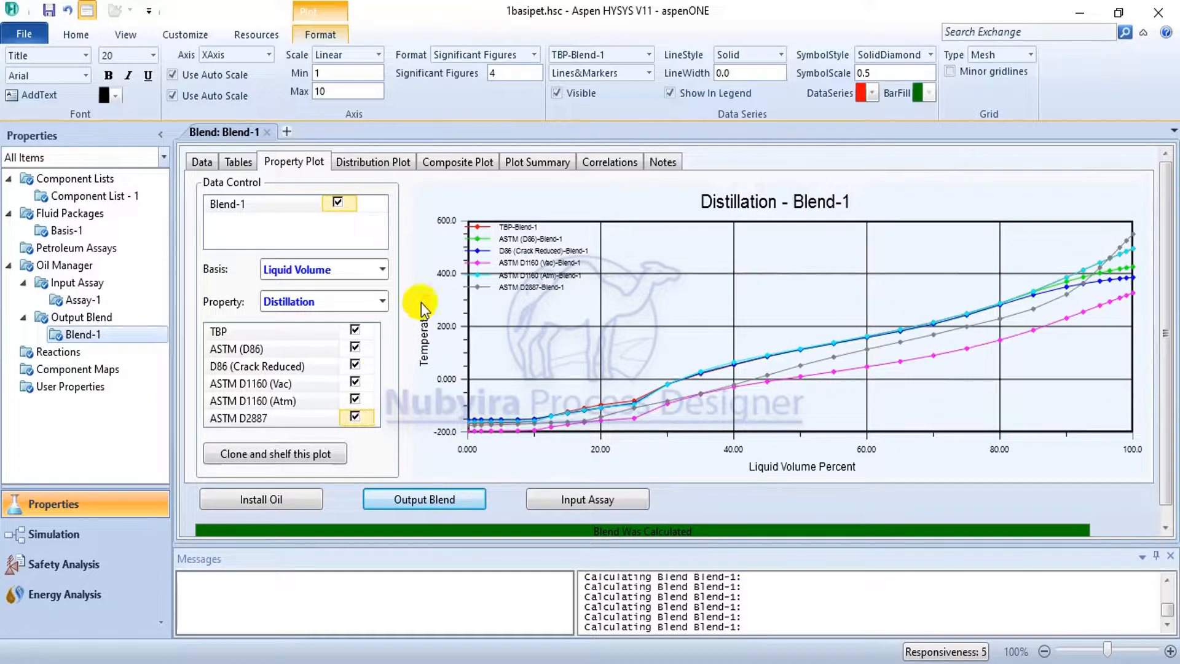
{"action": "left_click", "coordinate": [386, 273]}
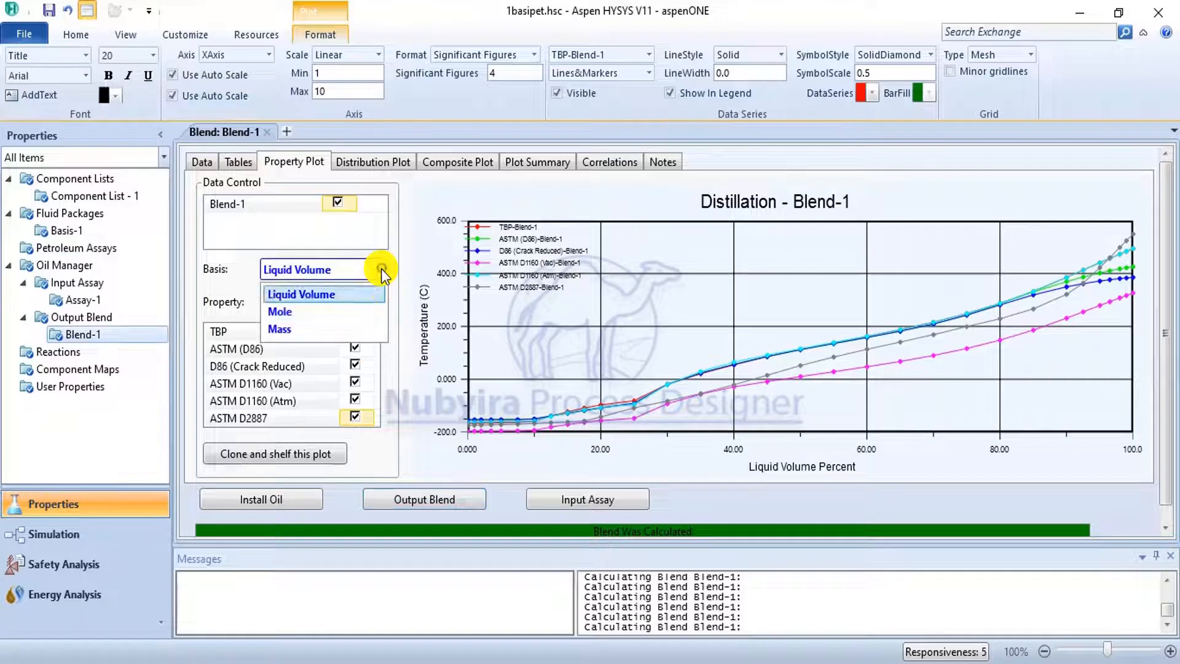
{"action": "left_click", "coordinate": [347, 313]}
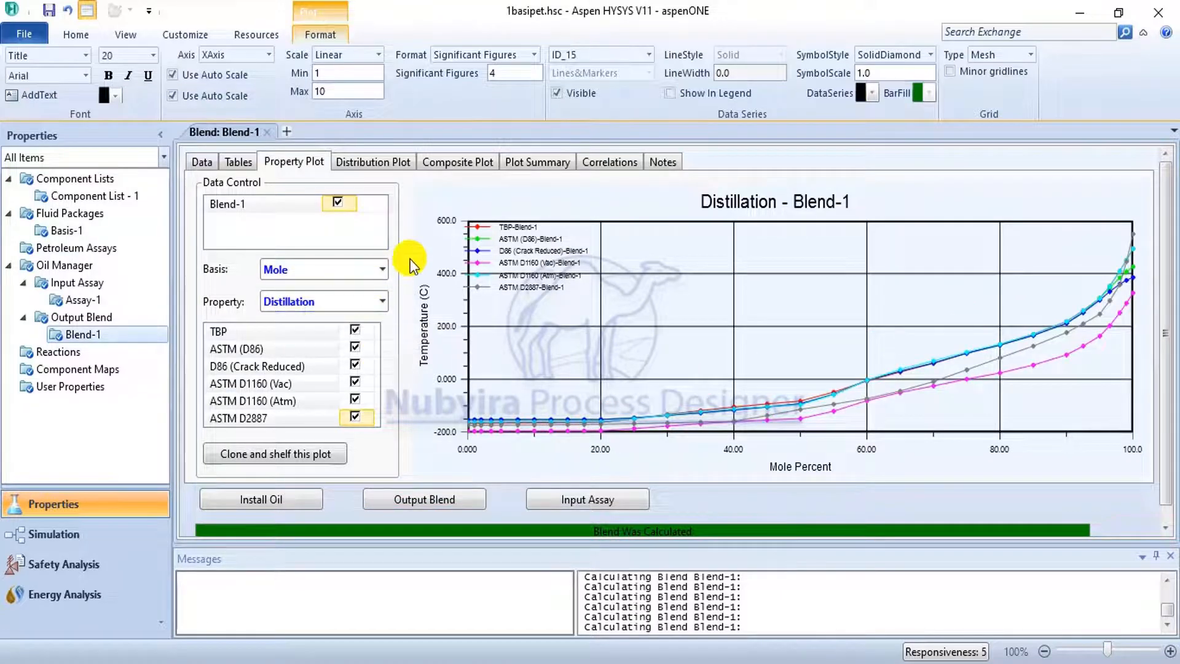
Set the distillation plot's basis to Mass and view the blend's cut distribution plot.
{"action": "left_click", "coordinate": [384, 269]}
{"action": "left_click", "coordinate": [313, 331]}
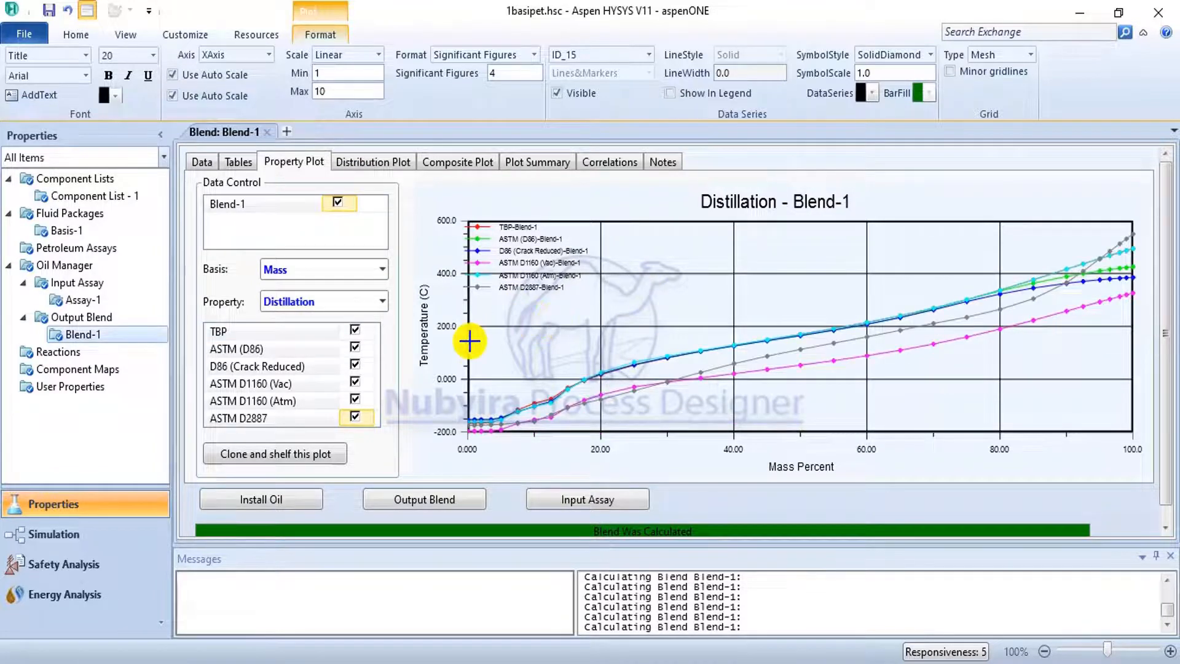
{"action": "left_click", "coordinate": [370, 164]}
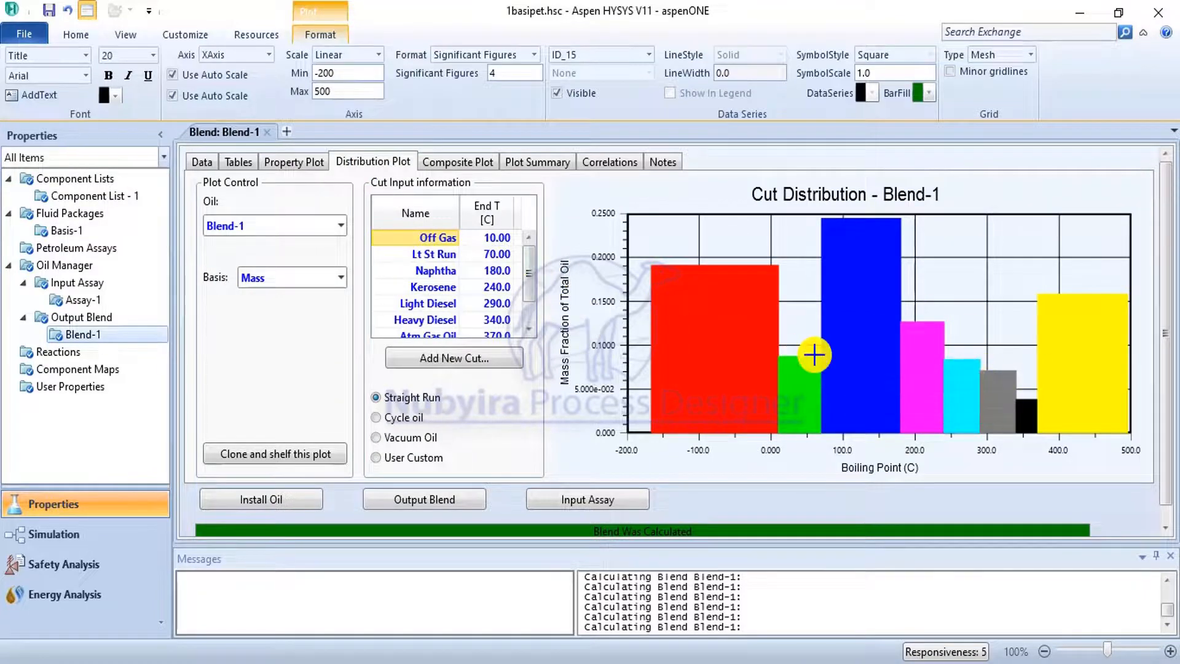
{"action": "mouse_move", "coordinate": [764, 347]}
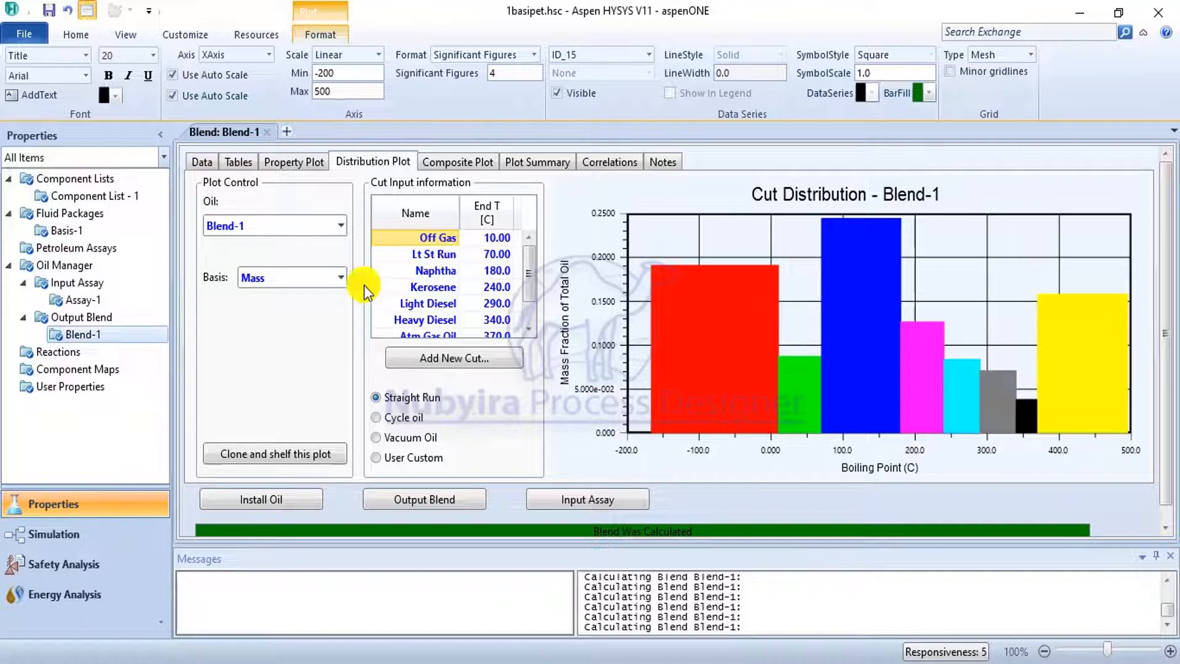
{"action": "mouse_move", "coordinate": [869, 281]}
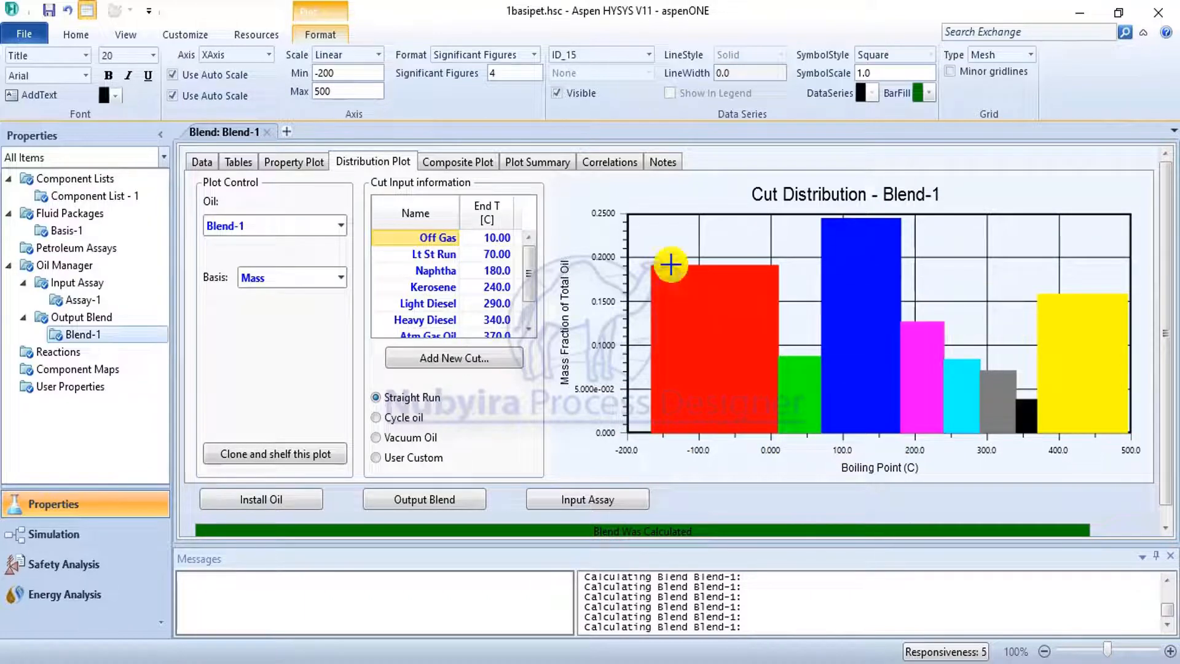
Inspect the graph settings of the Lt St Run, Naphtha and Light Diesel bars in the cut distribution plot.
{"action": "right_click", "coordinate": [1047, 281]}
{"action": "left_click", "coordinate": [1081, 301]}
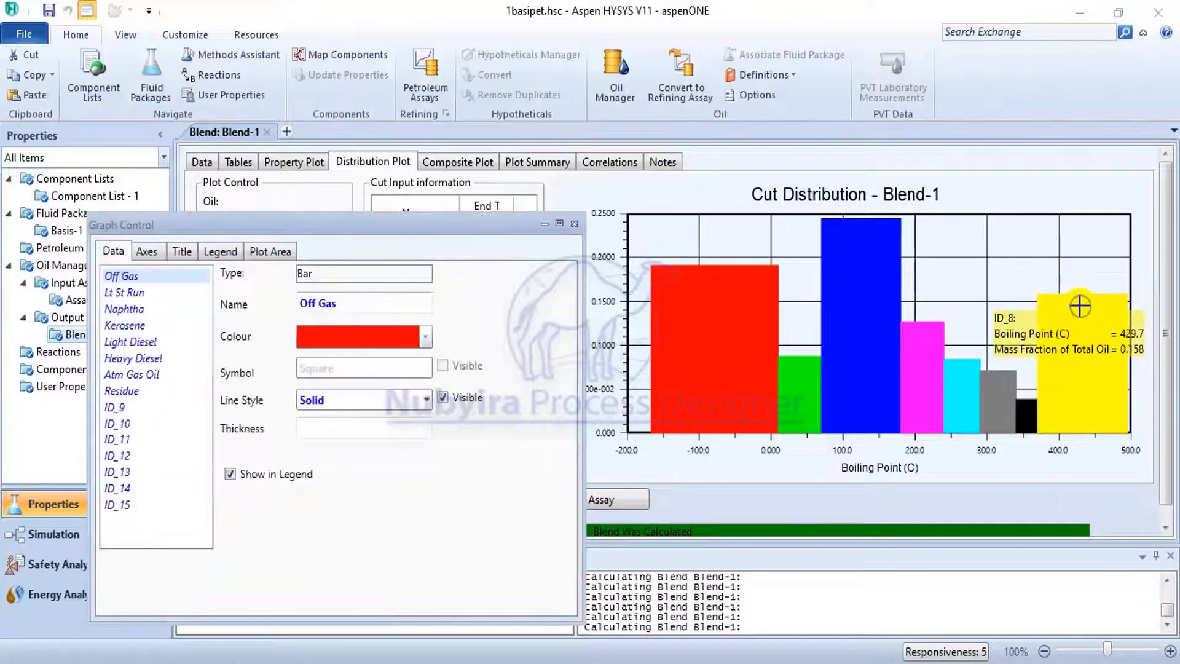
{"action": "left_click", "coordinate": [149, 293]}
{"action": "left_click", "coordinate": [151, 308]}
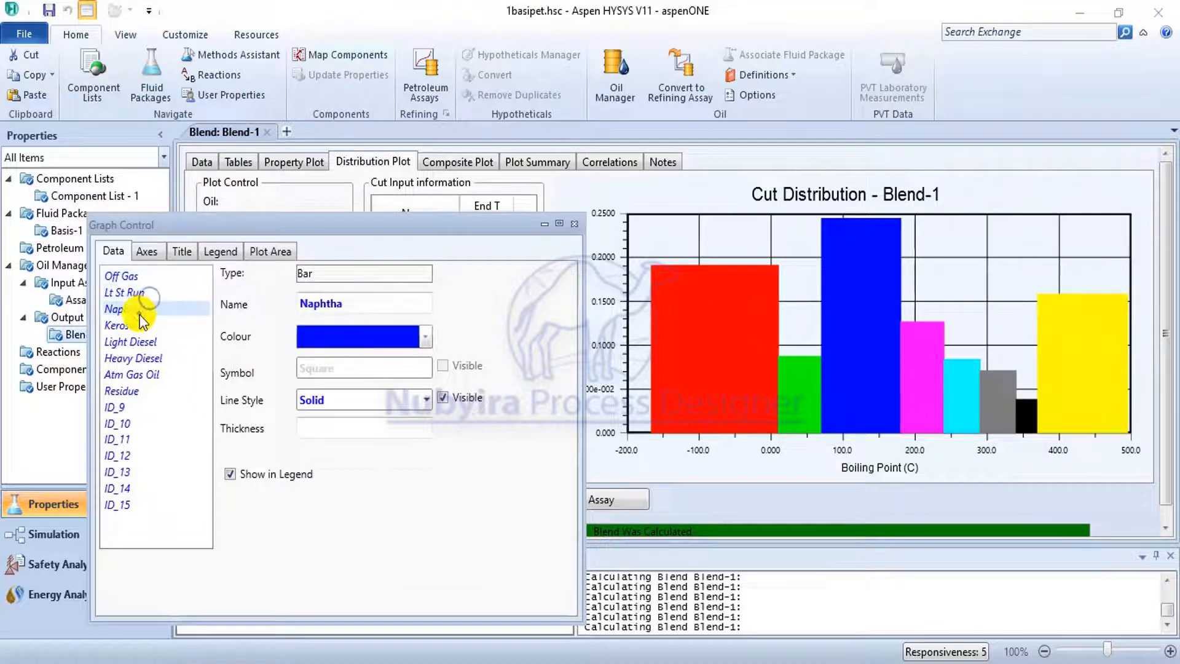
{"action": "left_click", "coordinate": [138, 341]}
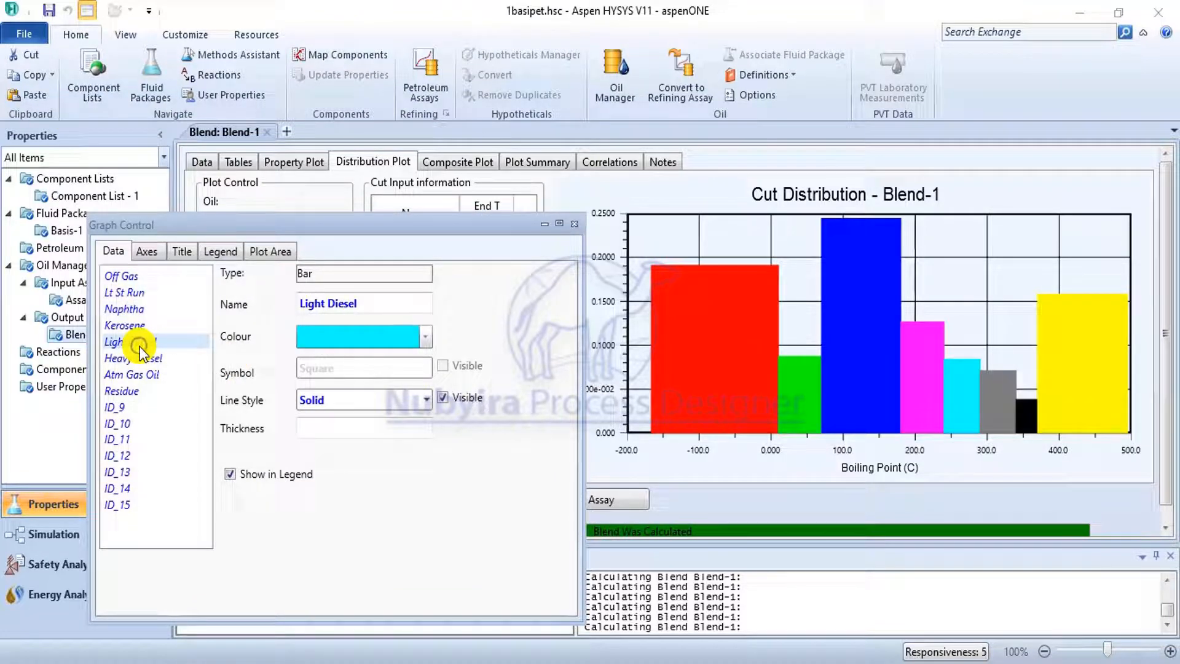
{"action": "left_click", "coordinate": [574, 223]}
Review the blend's composite plot, plot summary and correlation set.
{"action": "left_click", "coordinate": [485, 165]}
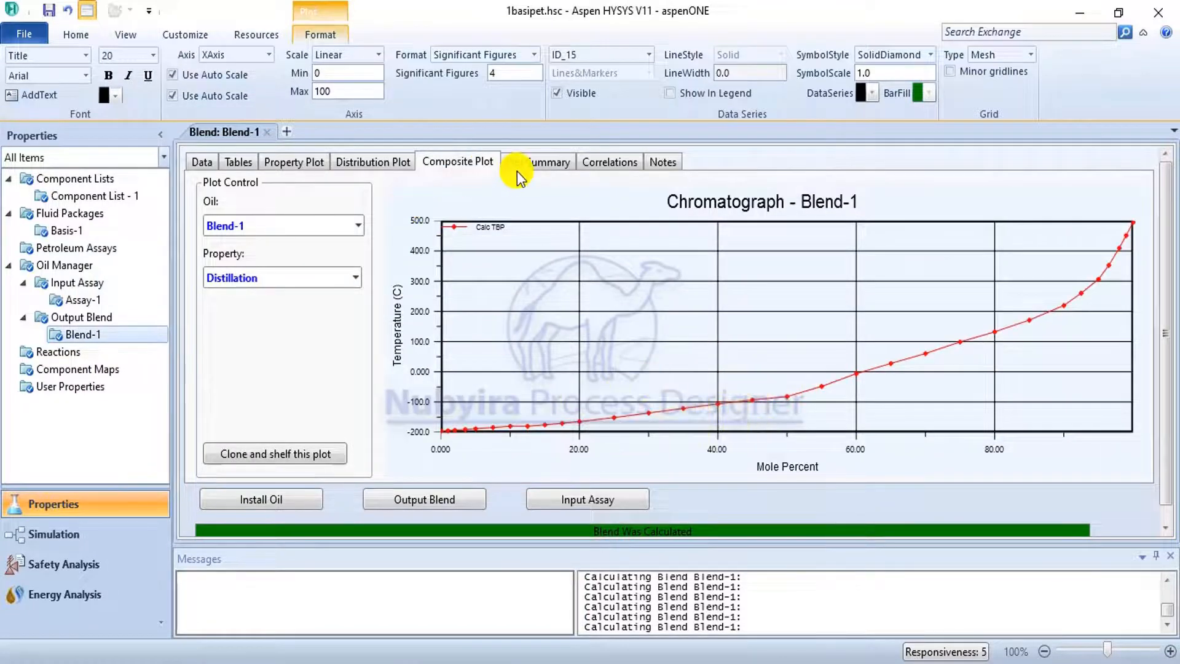
{"action": "left_click", "coordinate": [537, 162]}
{"action": "left_click", "coordinate": [606, 162]}
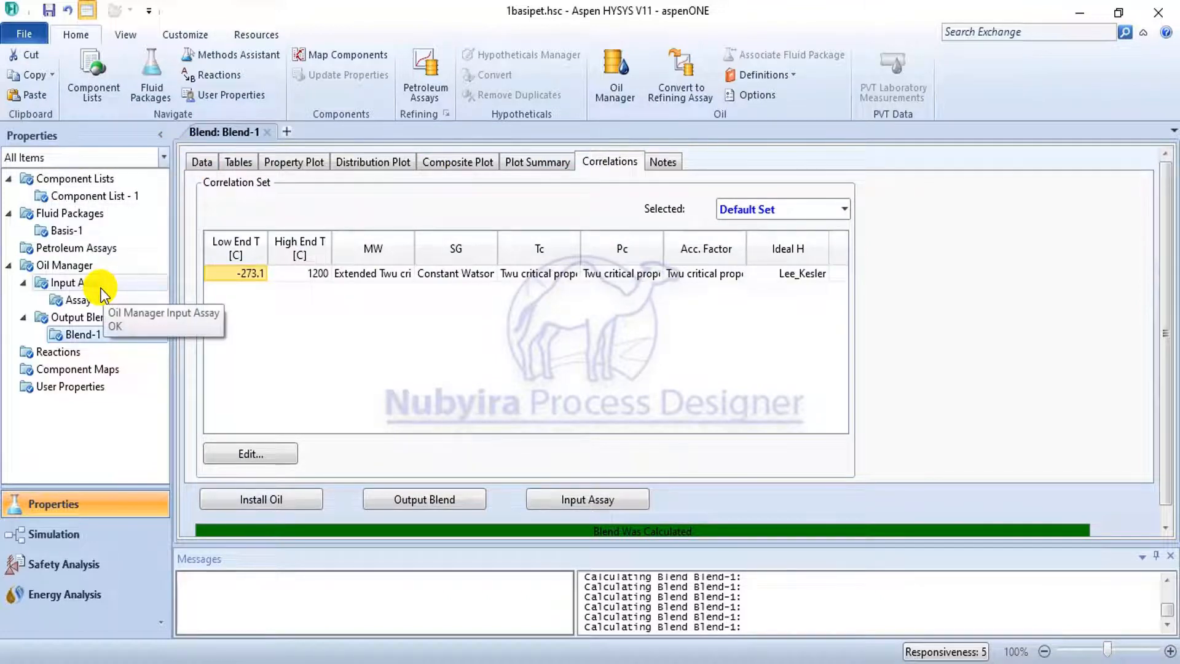
Install the Blend-1 oil from the Oil Manager into the main flowsheet as a stream named GaaWell11.
{"action": "left_click", "coordinate": [104, 266]}
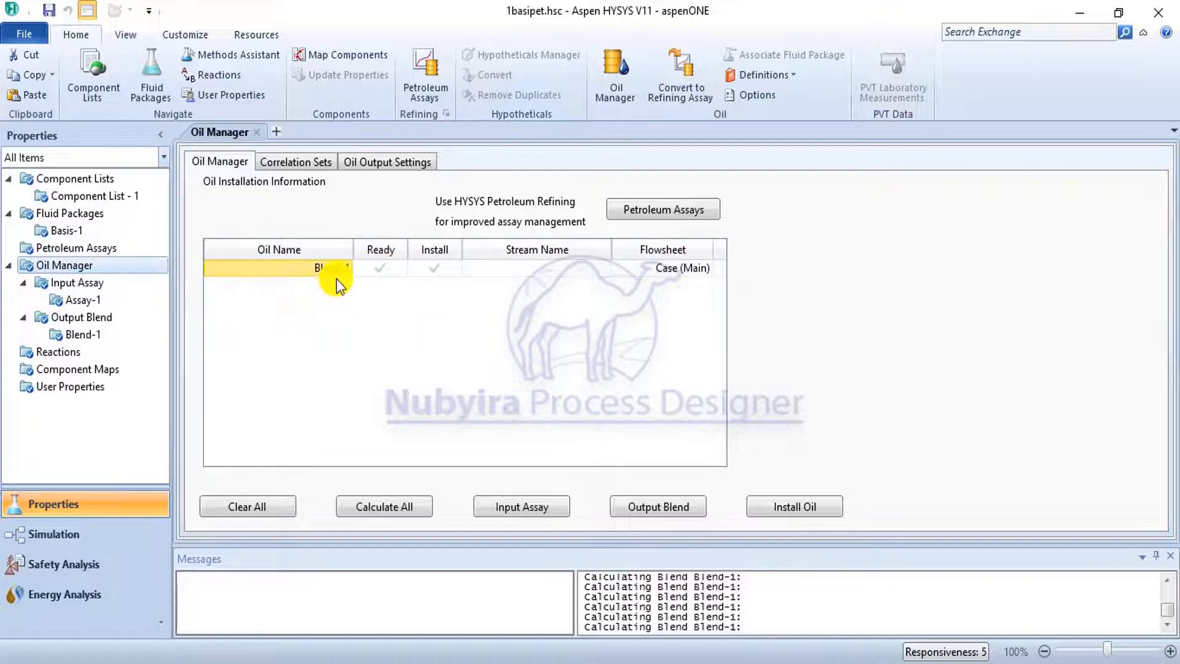
{"action": "left_click", "coordinate": [779, 506]}
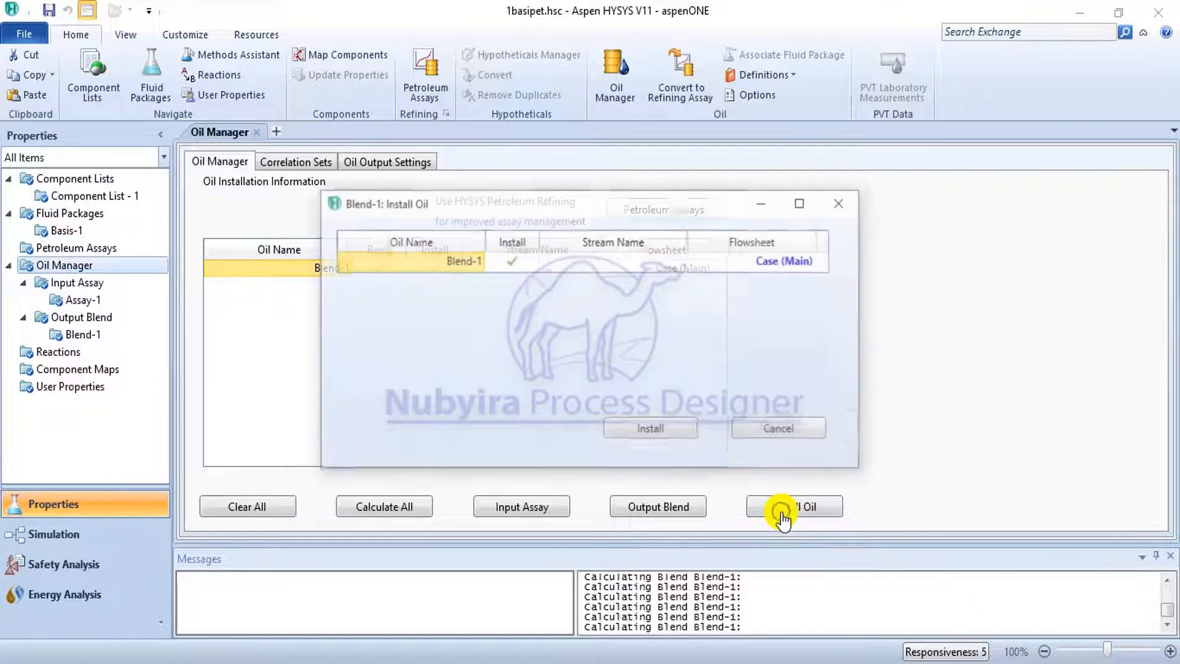
{"action": "left_click", "coordinate": [591, 263]}
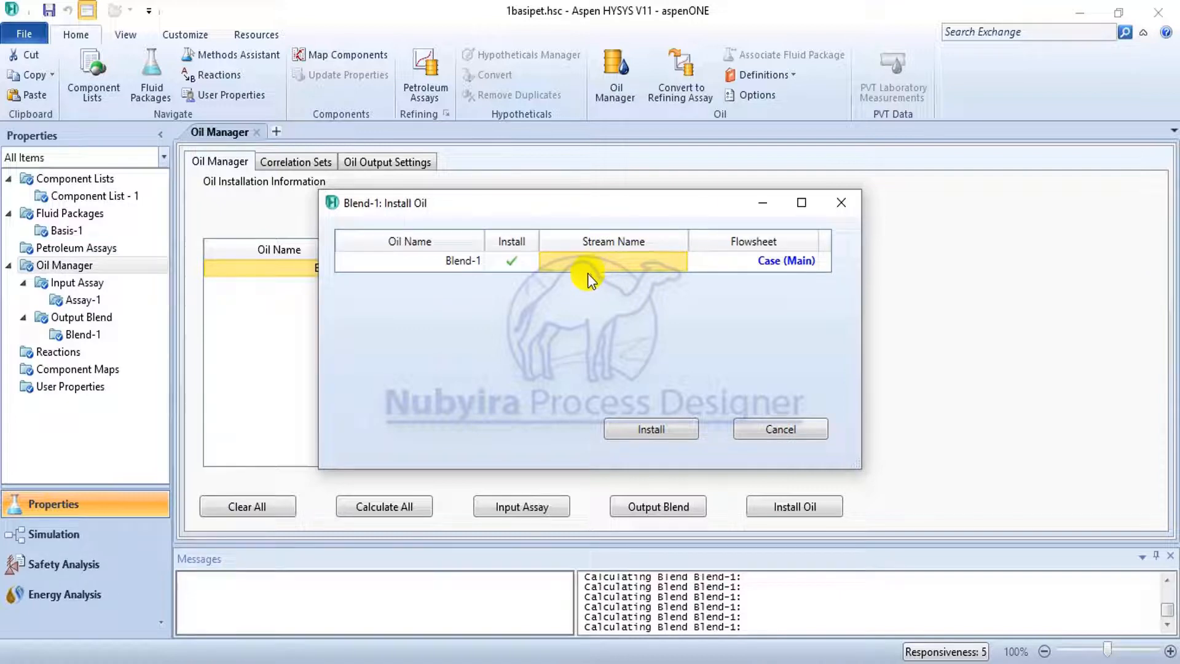
{"action": "type", "text": "GaS"}
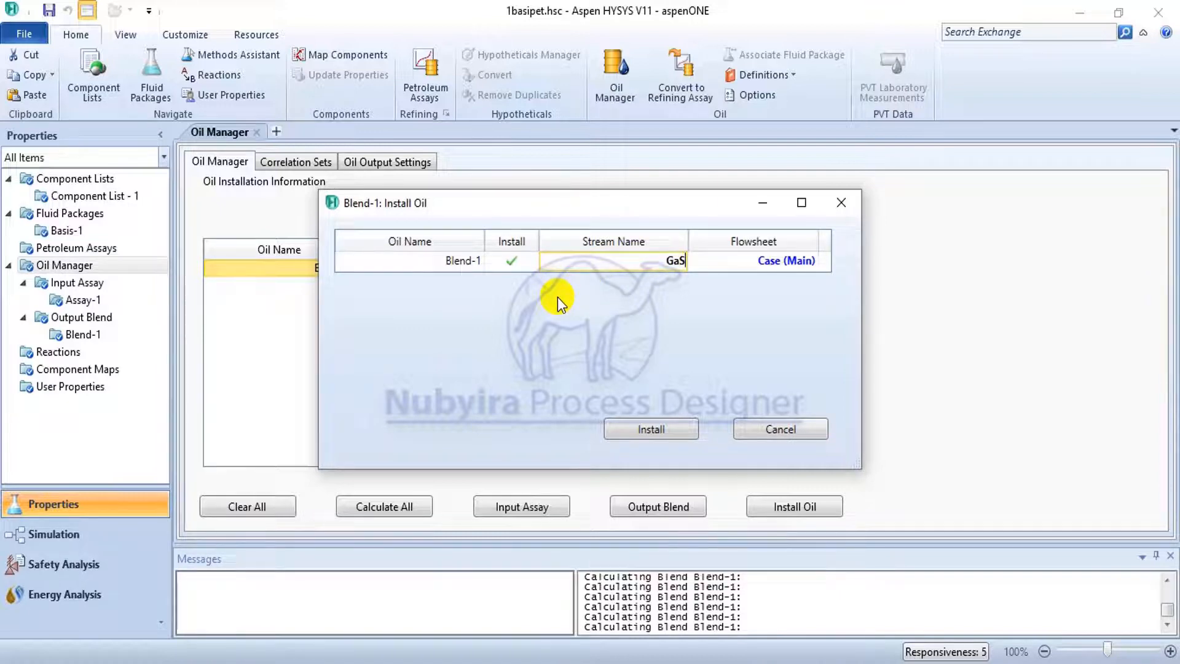
{"action": "key", "text": "BackSpace"}
{"action": "type", "text": "aWell11"}
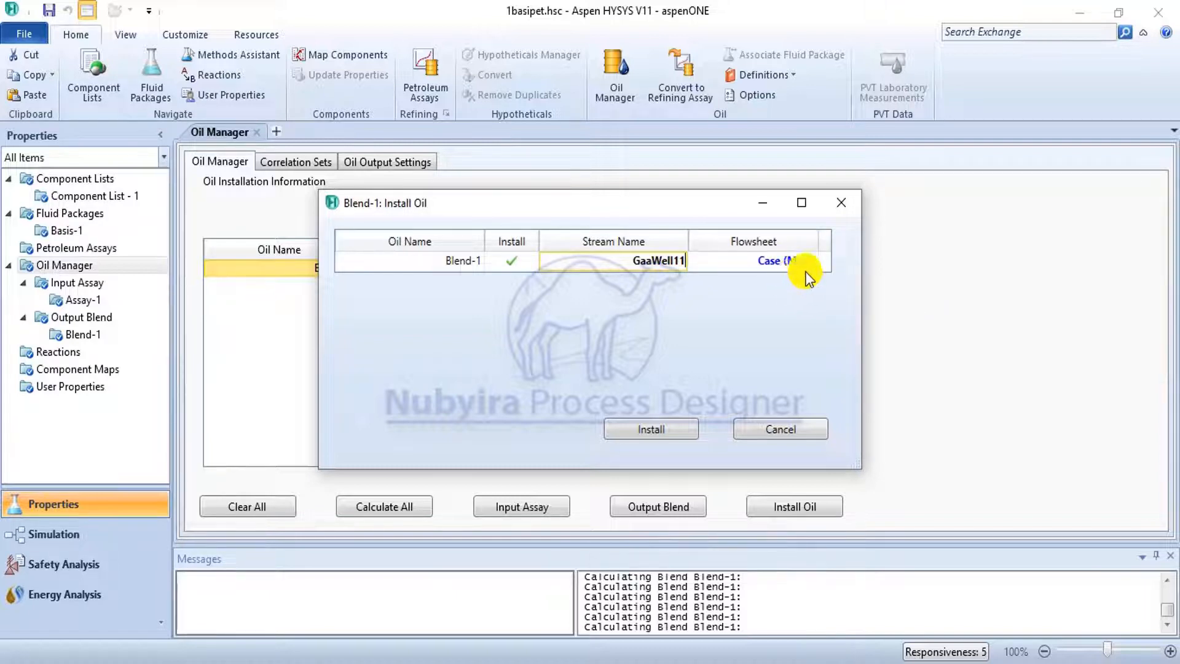
{"action": "left_click", "coordinate": [651, 429]}
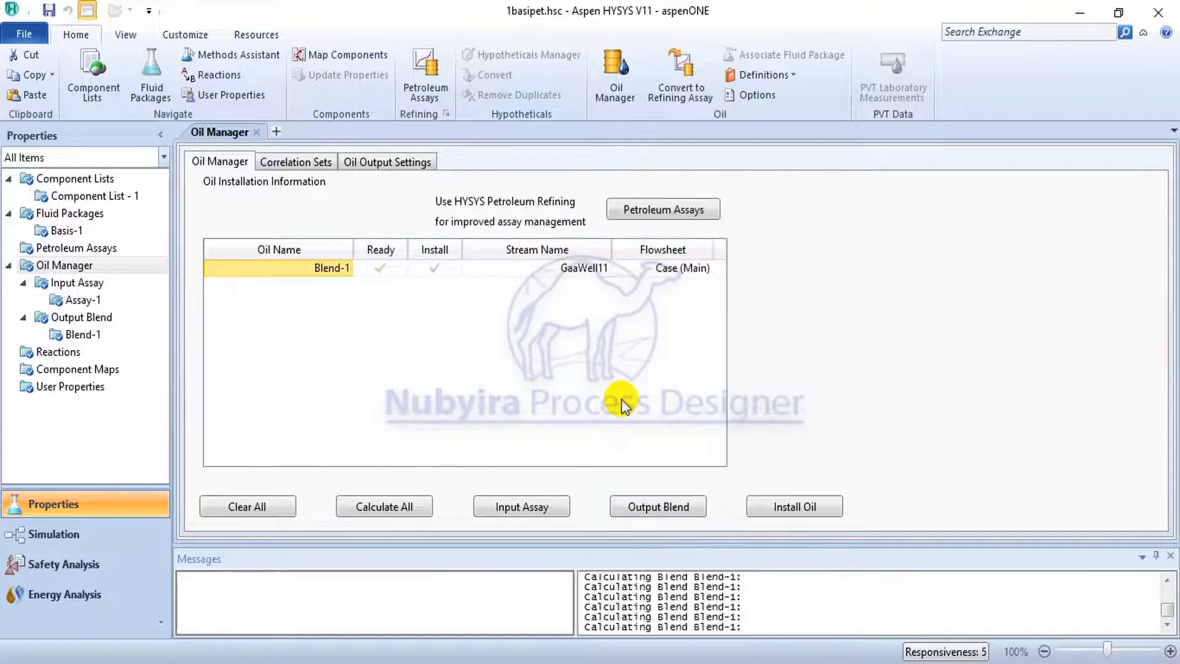
Switch to the simulation environment, with the model palette closed, and check the mole fractions of stream GaaWell11.
{"action": "left_click", "coordinate": [95, 546]}
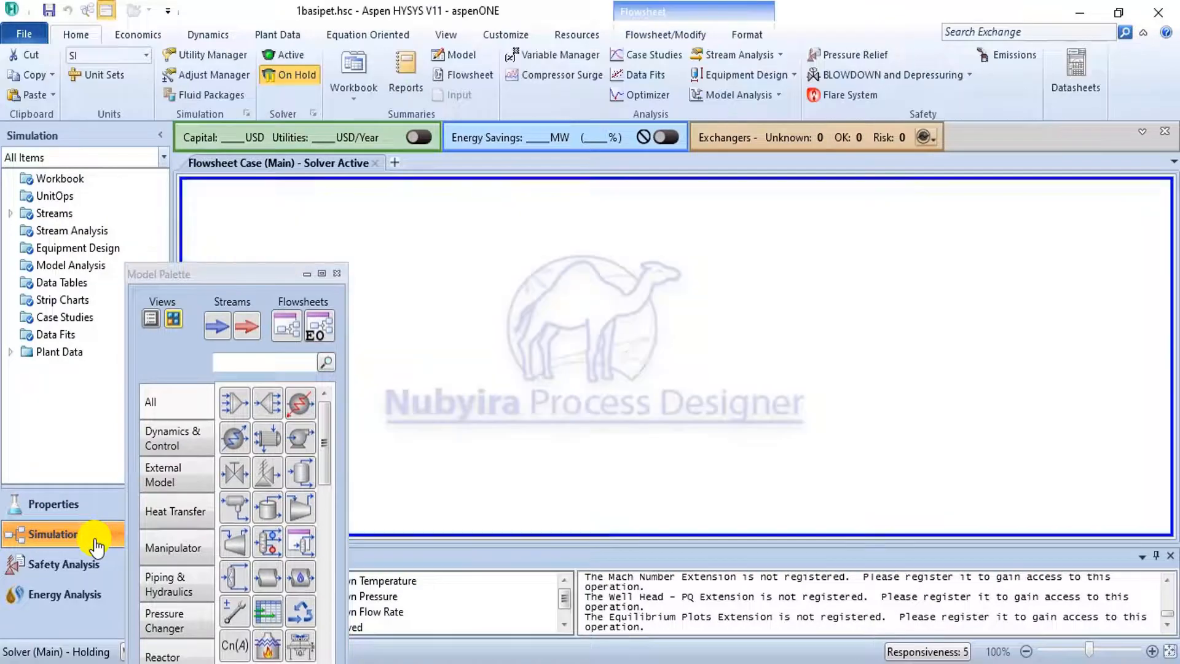
{"action": "left_click", "coordinate": [335, 273]}
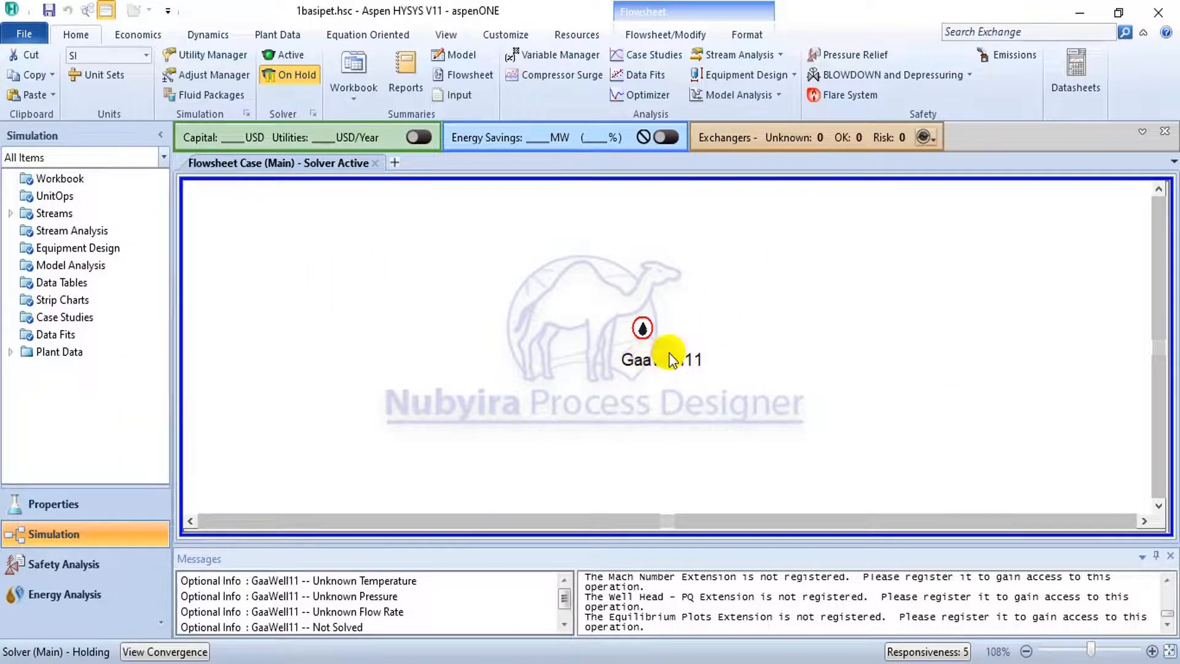
{"action": "mouse_move", "coordinate": [655, 363]}
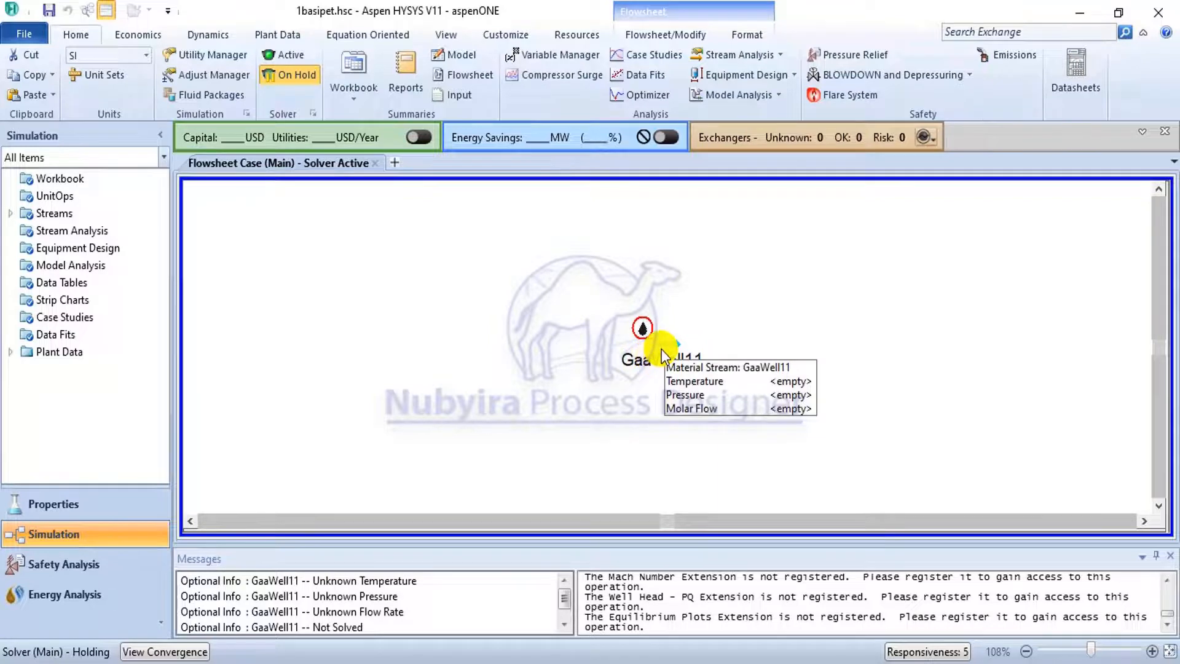
{"action": "double_click", "coordinate": [668, 344]}
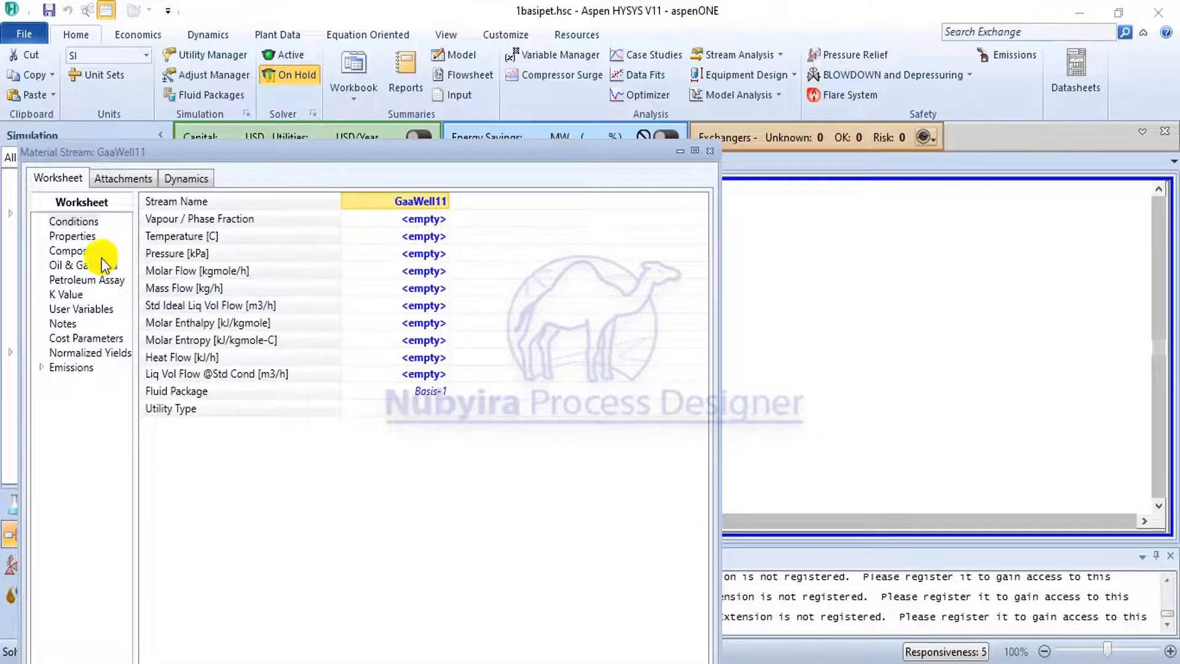
{"action": "left_click", "coordinate": [74, 250]}
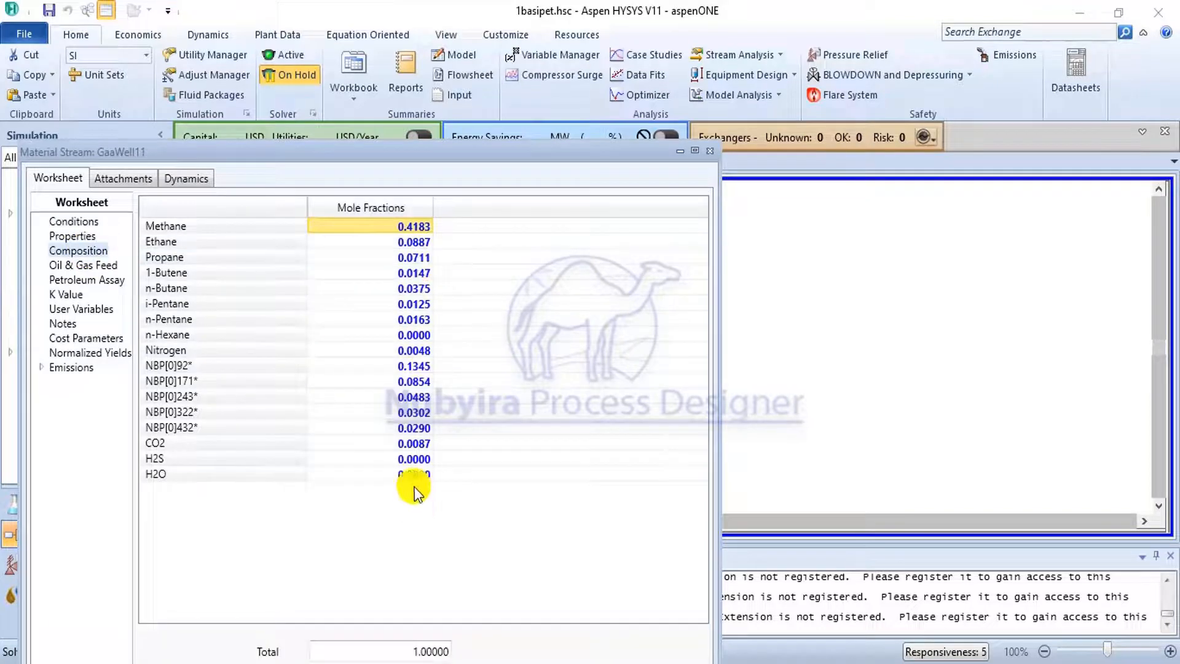
Set the GaaWell11 stream's temperature to 35 C and its pressure to 12 bar.
{"action": "left_click", "coordinate": [79, 222]}
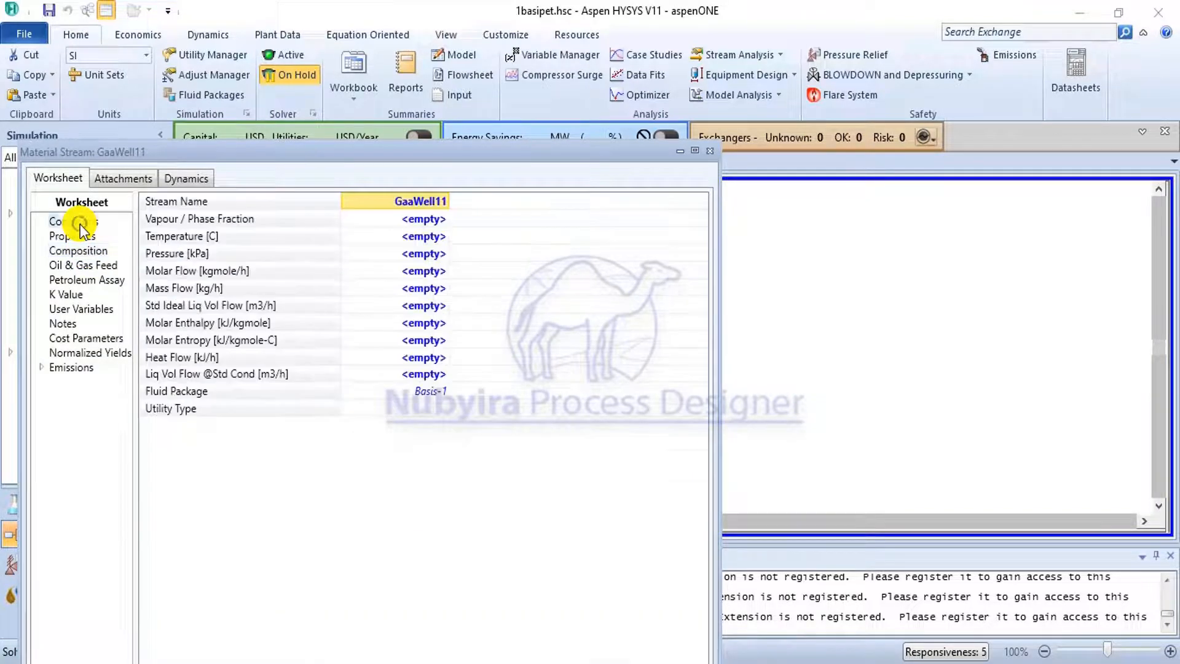
{"action": "left_click", "coordinate": [427, 239]}
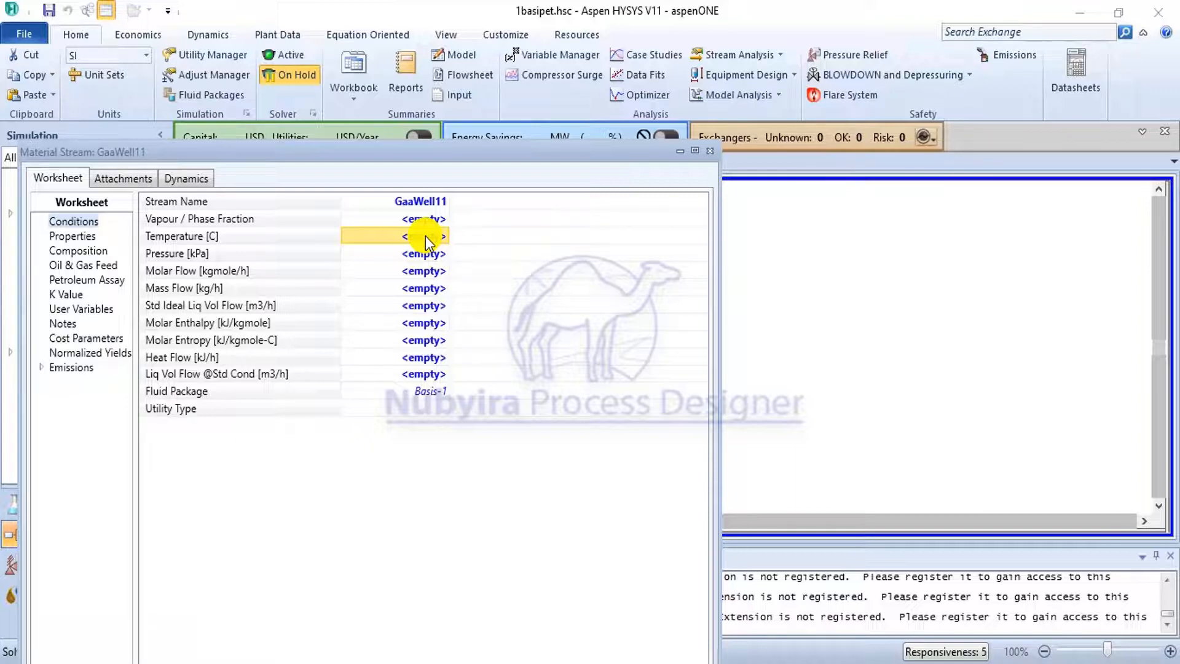
{"action": "type", "text": "5"}
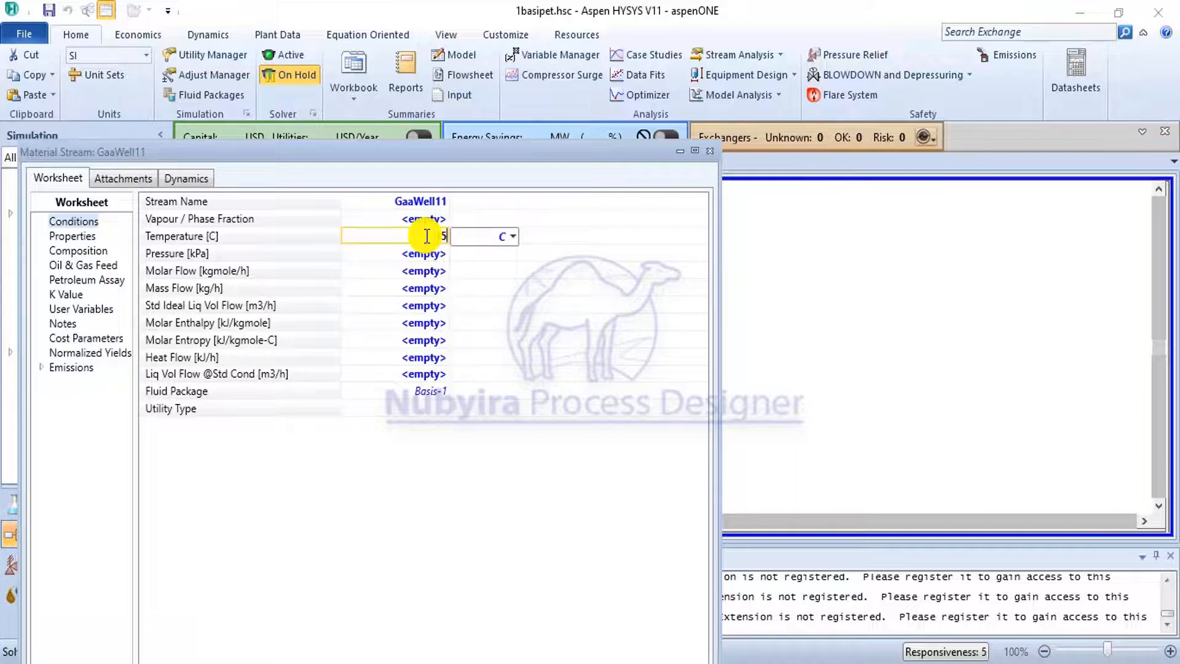
{"action": "left_click", "coordinate": [428, 255]}
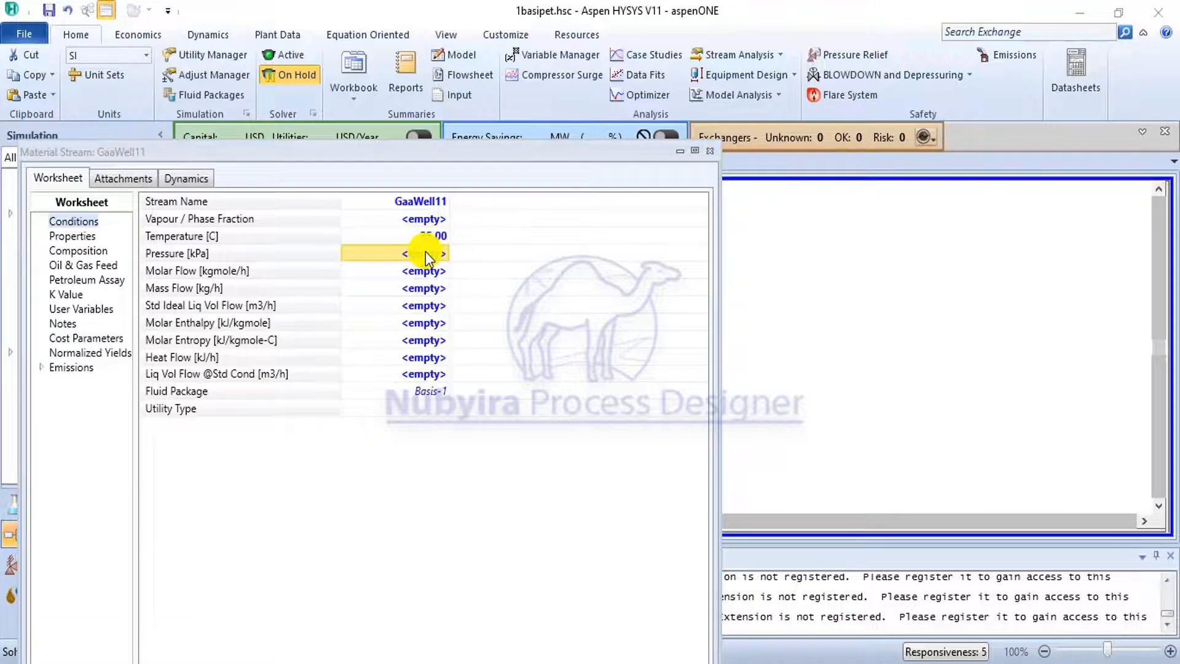
{"action": "type", "text": "2"}
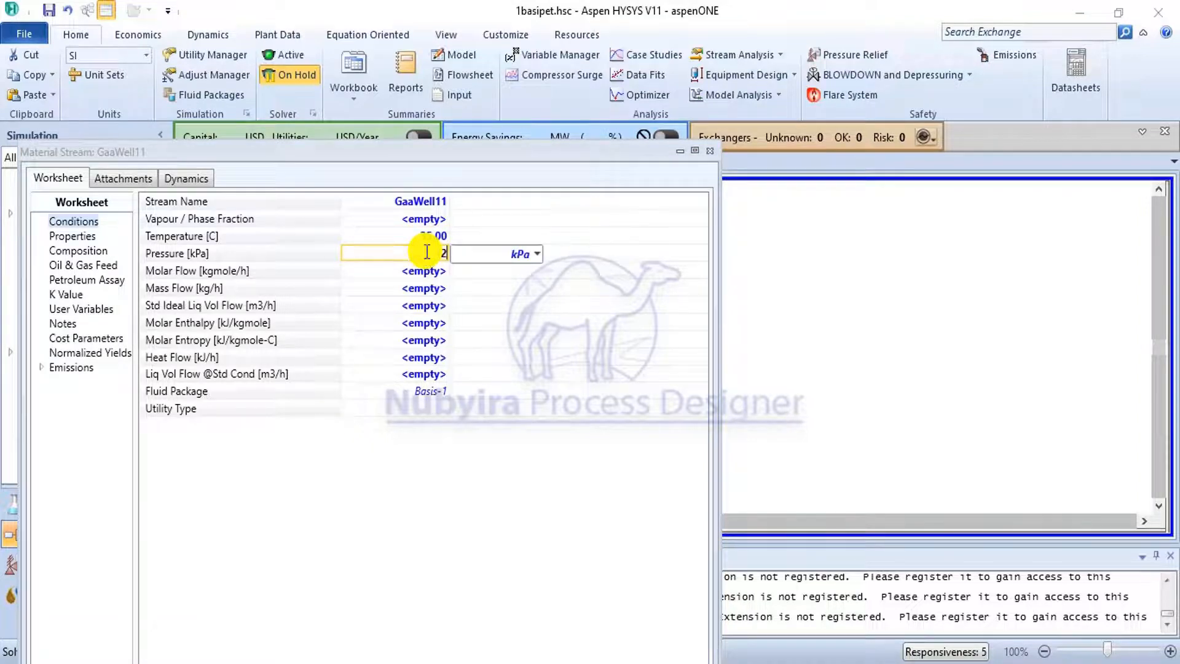
{"action": "left_click", "coordinate": [540, 257]}
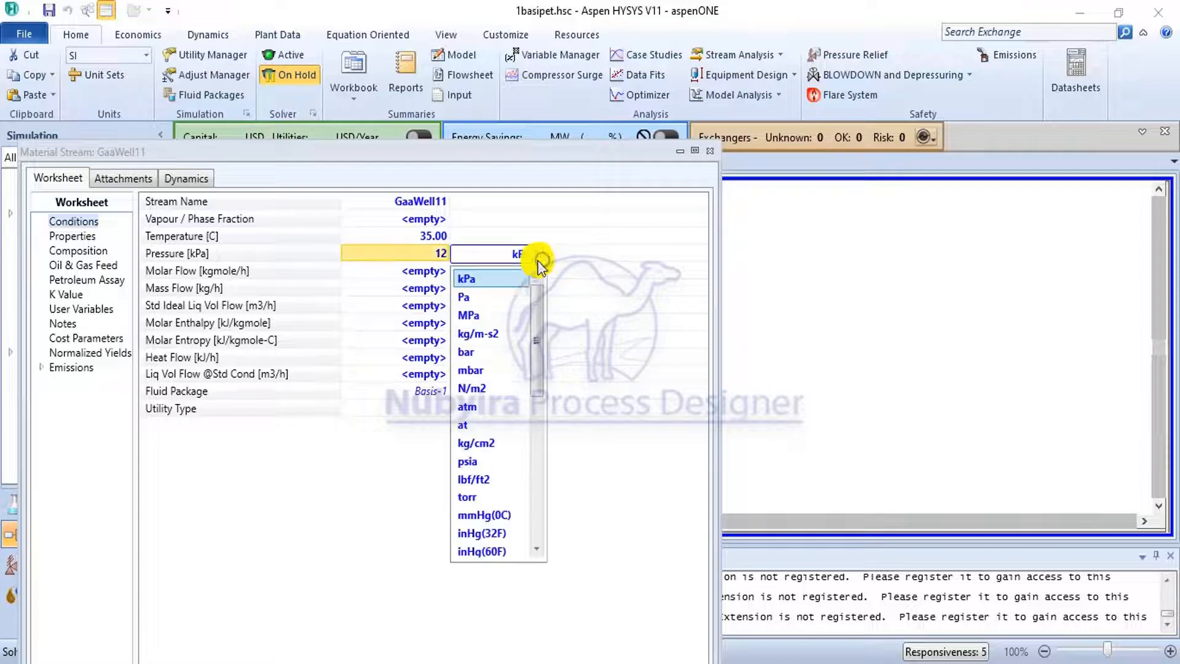
{"action": "left_click", "coordinate": [496, 355]}
Set the GaaWell11 stream's molar flow to 545 kgmole/h and activate the solver.
{"action": "left_click", "coordinate": [430, 272]}
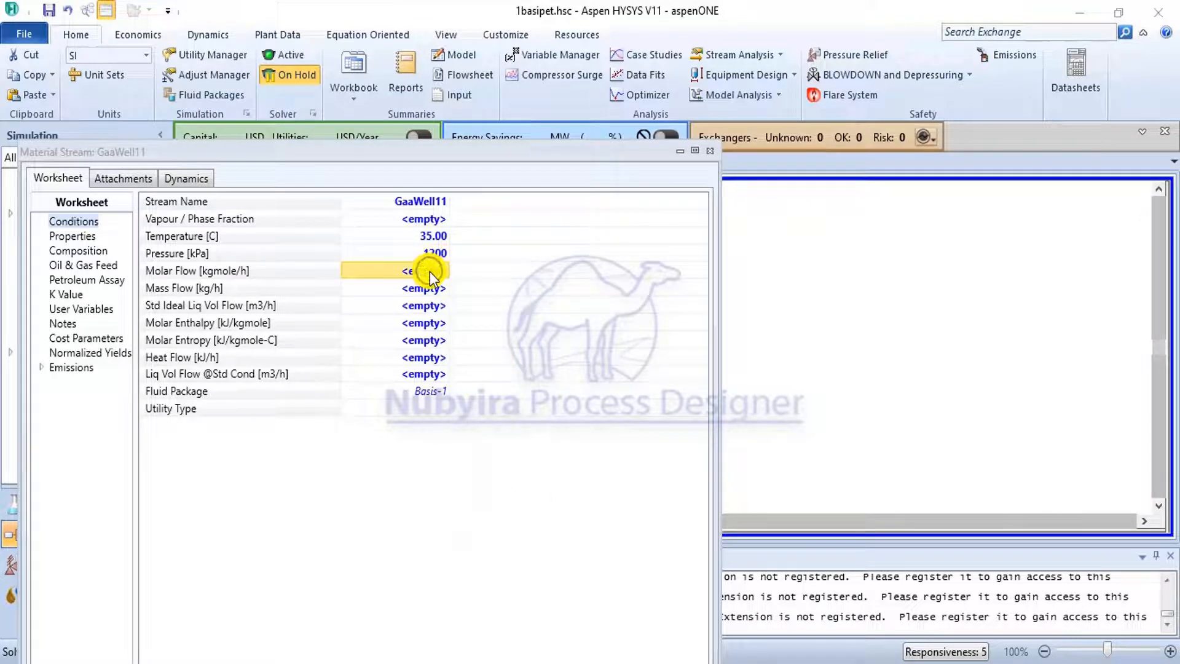
{"action": "left_click", "coordinate": [431, 275]}
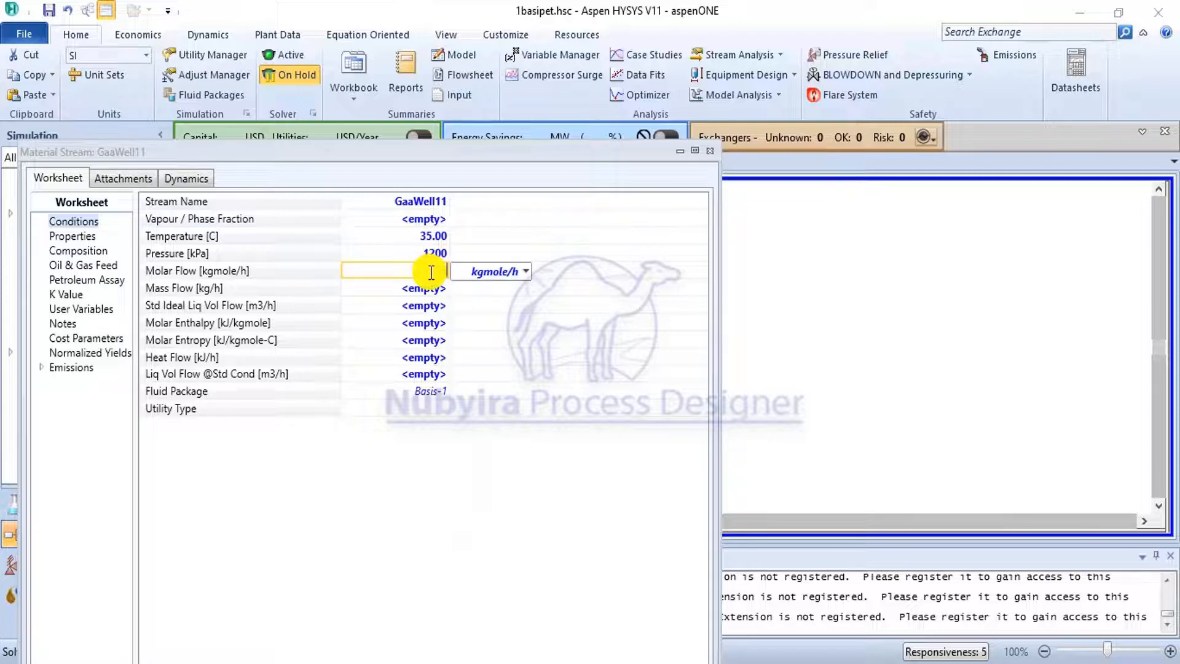
{"action": "type", "text": "545"}
{"action": "left_click", "coordinate": [432, 320]}
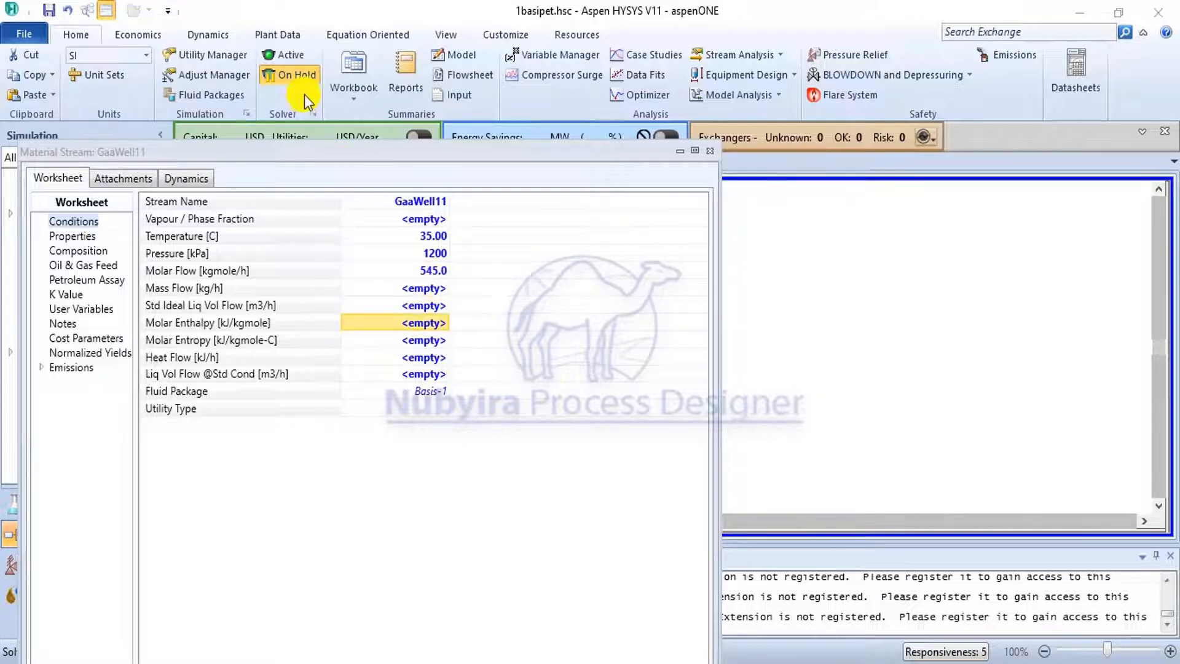
{"action": "left_click", "coordinate": [271, 52]}
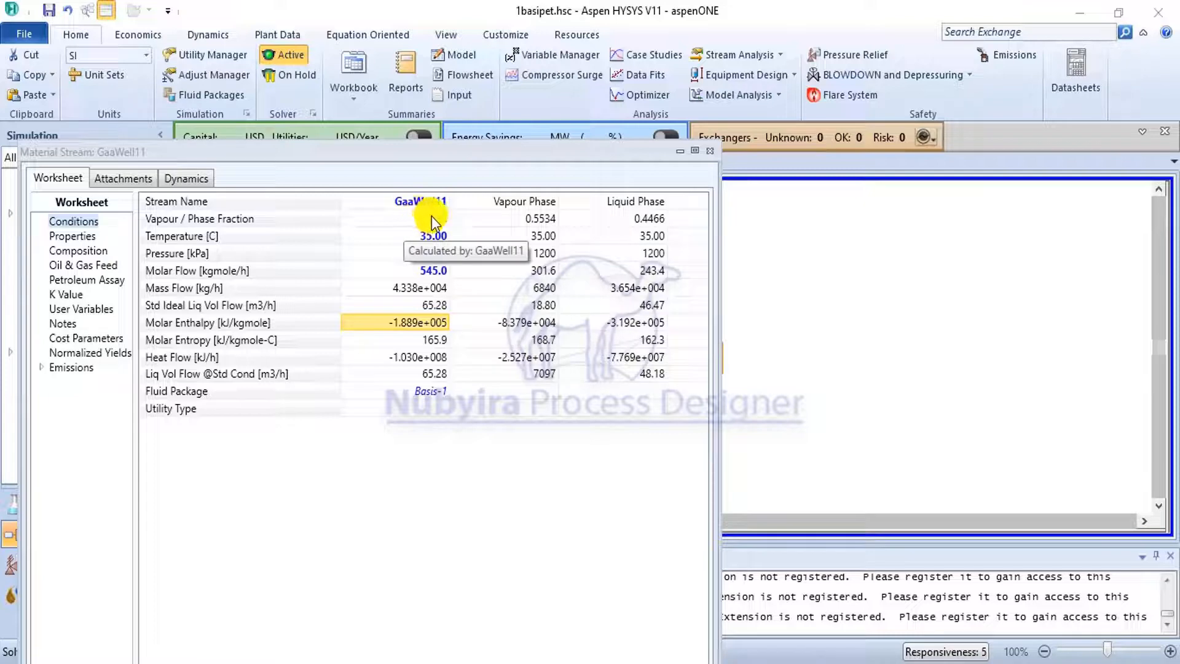
Review the solved stream's phase compositions, properties, oil and gas feed and conditions, and return to the flowsheet.
{"action": "left_click", "coordinate": [97, 250]}
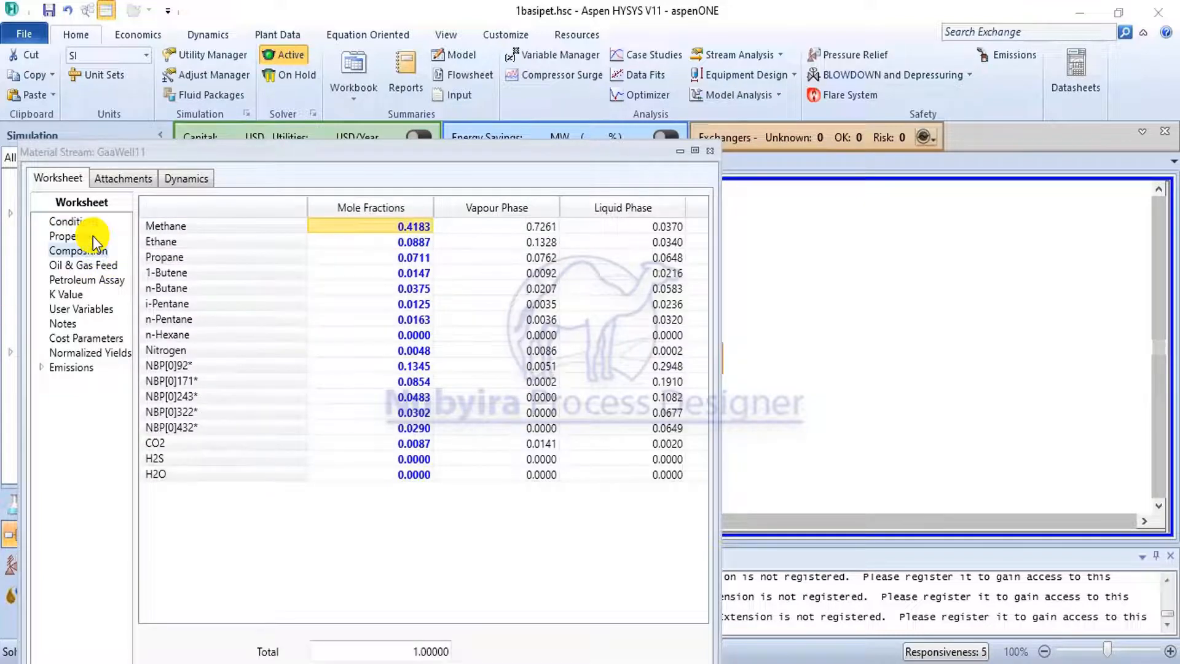
{"action": "left_click", "coordinate": [72, 236]}
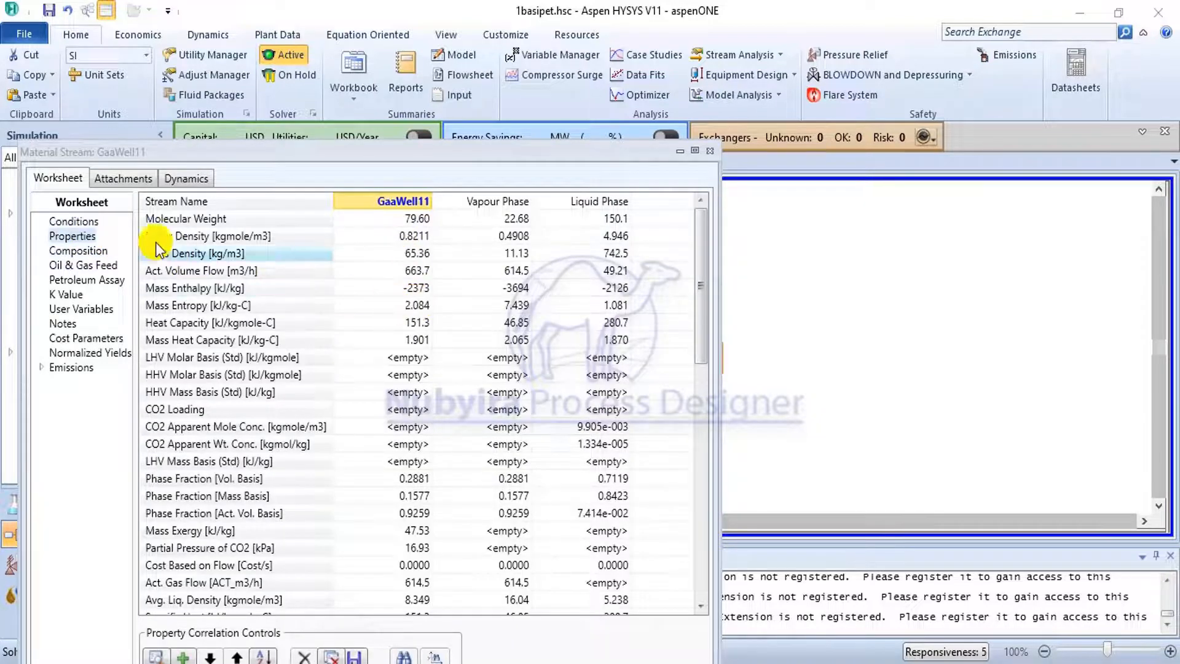
{"action": "left_click", "coordinate": [92, 265]}
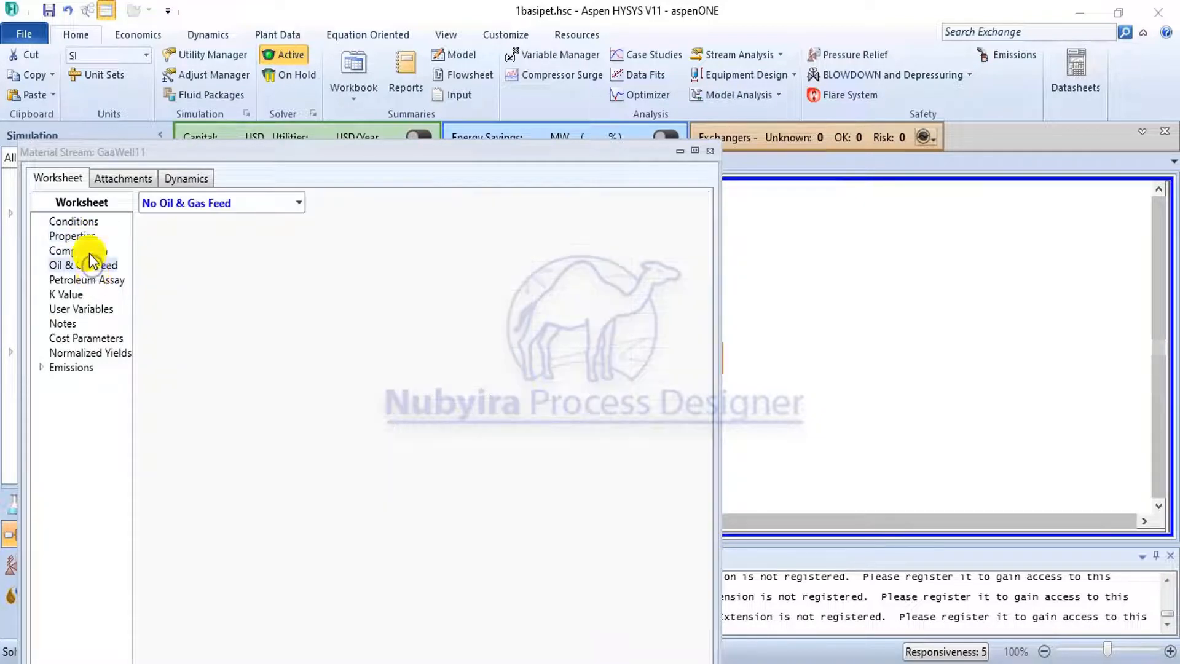
{"action": "left_click", "coordinate": [83, 223]}
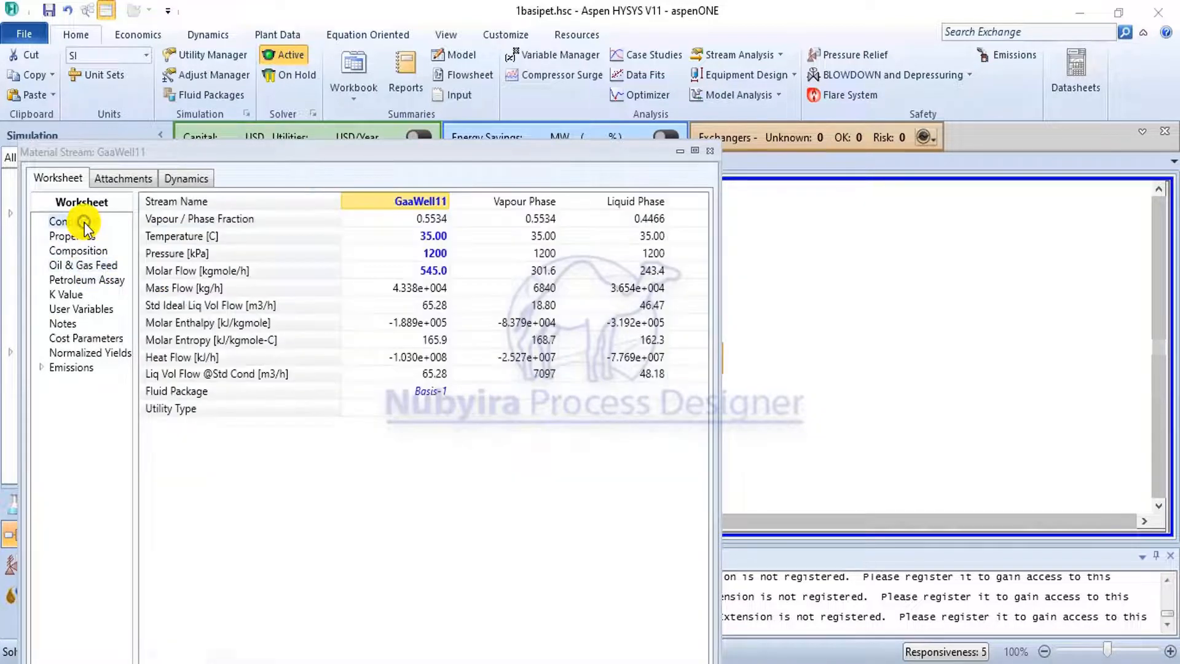
{"action": "left_click", "coordinate": [710, 150]}
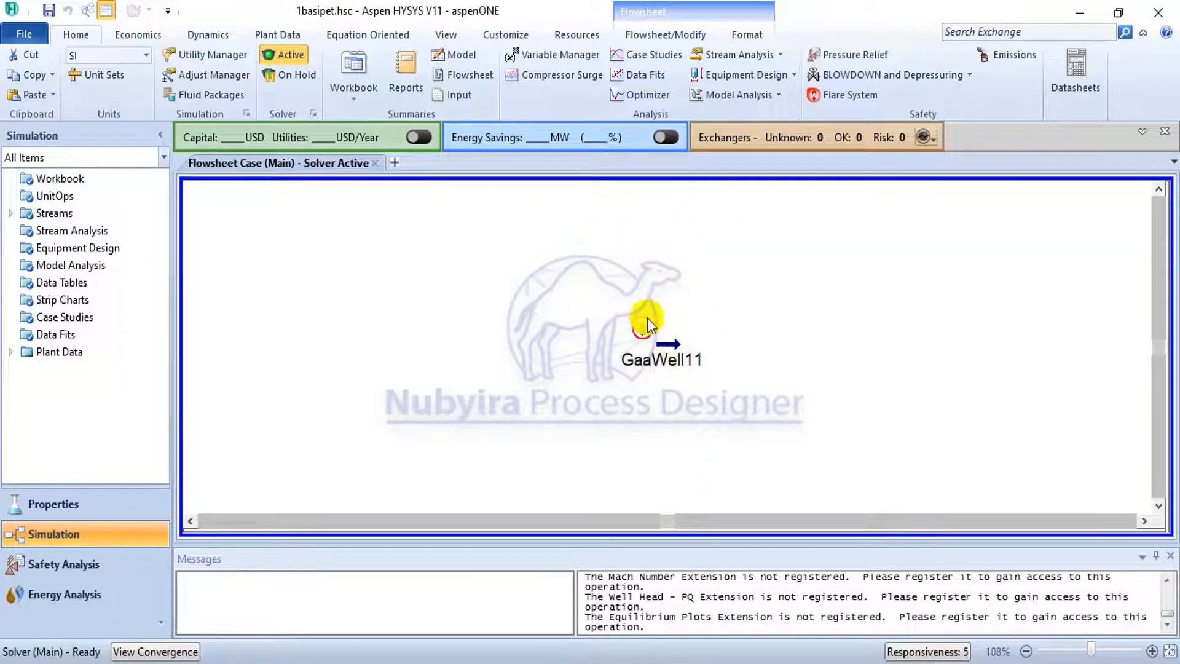
{"action": "mouse_move", "coordinate": [687, 360]}
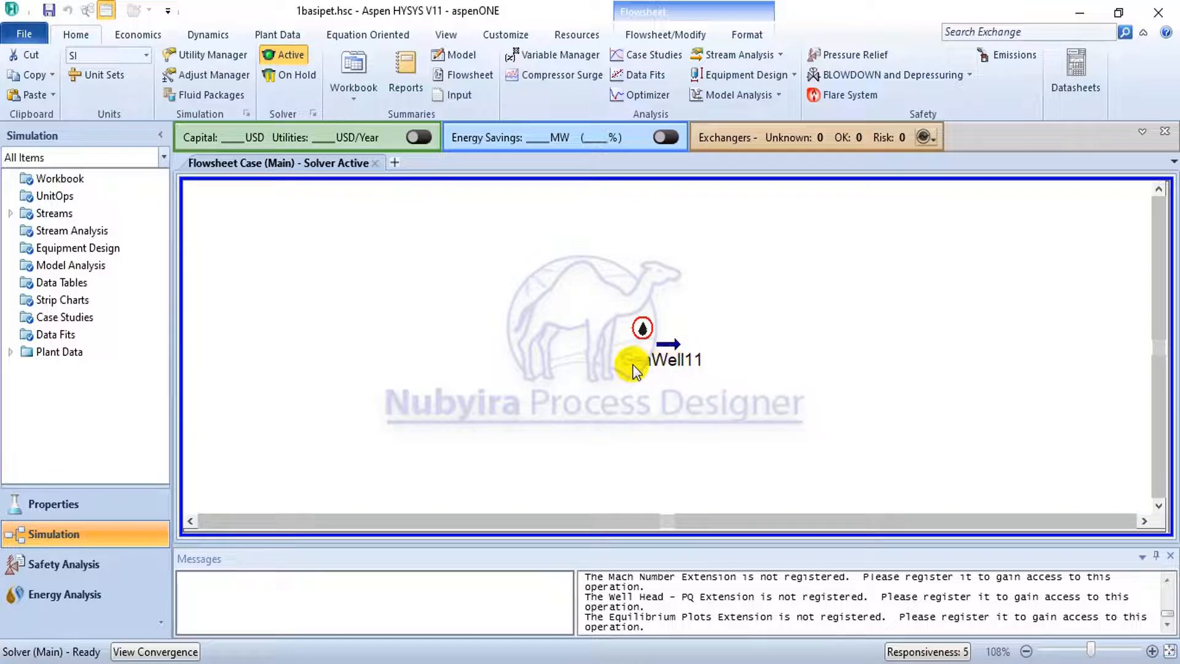